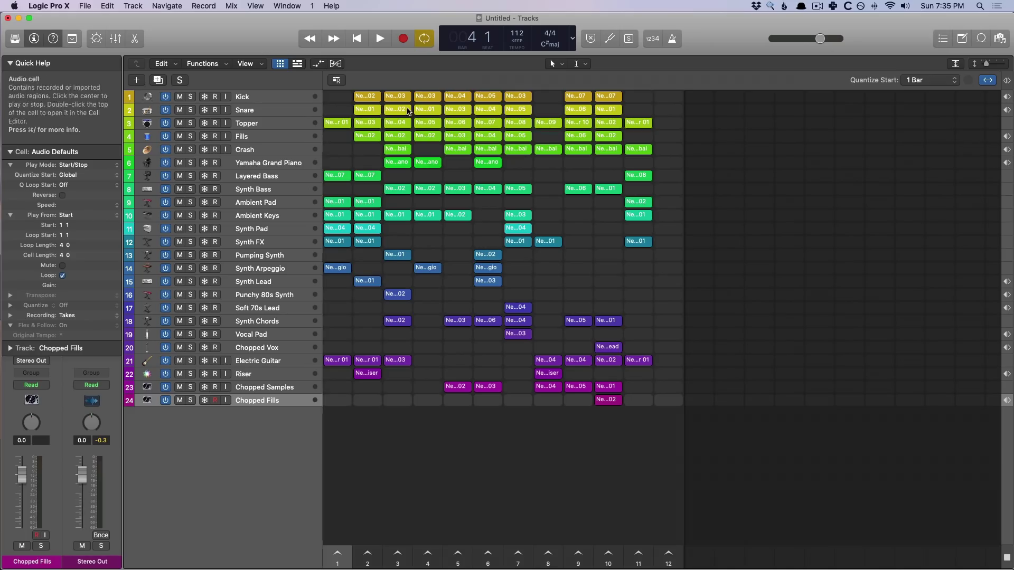
- Show the Tracks view beside the Live Loops grid, toggling the grid off and back on
{"action": "left_click", "coordinate": [297, 64]}
{"action": "left_click", "coordinate": [280, 63]}
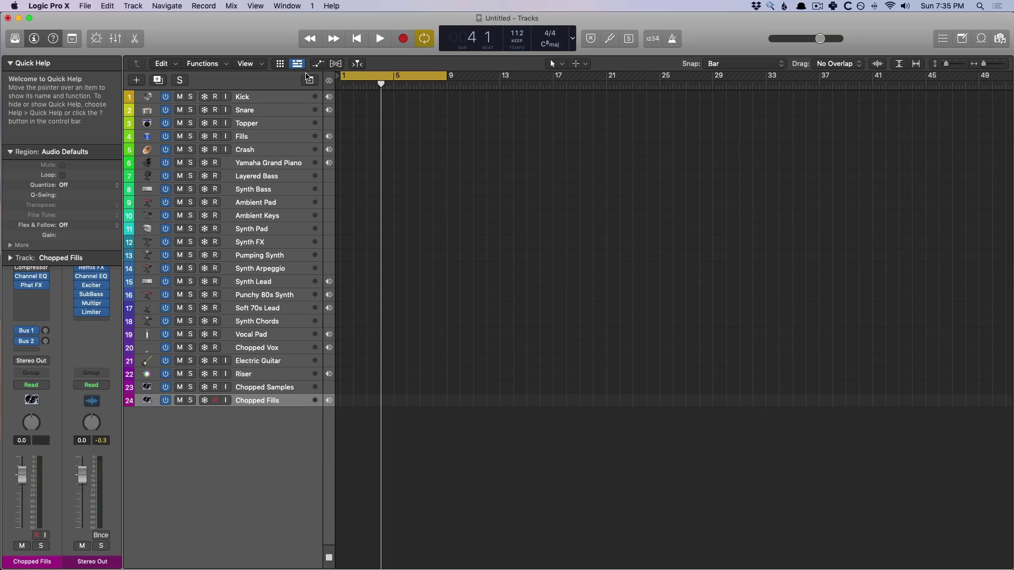
{"action": "left_click", "coordinate": [280, 63]}
{"action": "left_click", "coordinate": [286, 66]}
{"action": "left_click", "coordinate": [285, 67]}
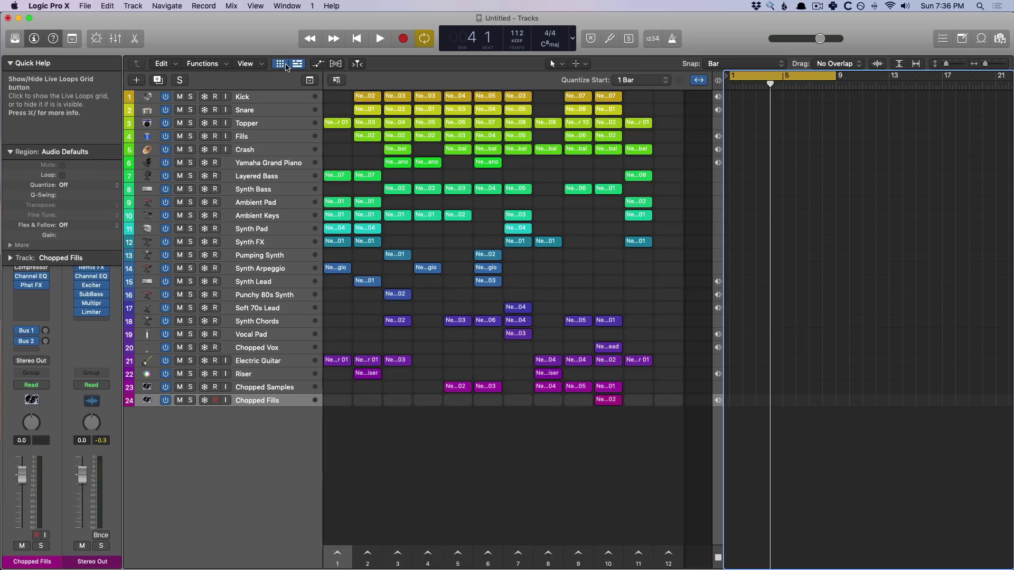
- Hide the tracks timeline so the grid fills the window, leaving cell start quantize at 1 Bar
{"action": "left_click", "coordinate": [298, 64]}
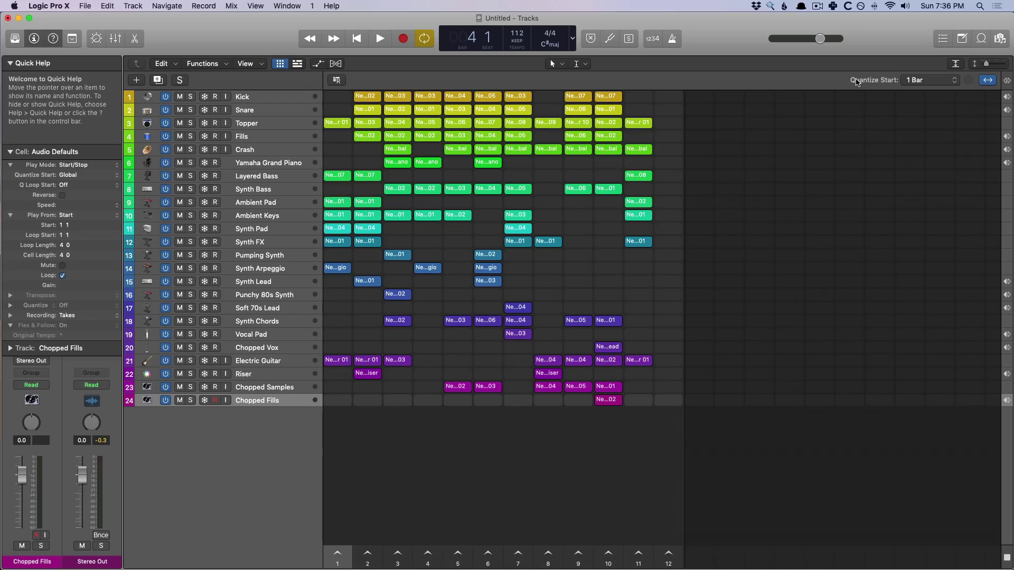
{"action": "left_click", "coordinate": [916, 81]}
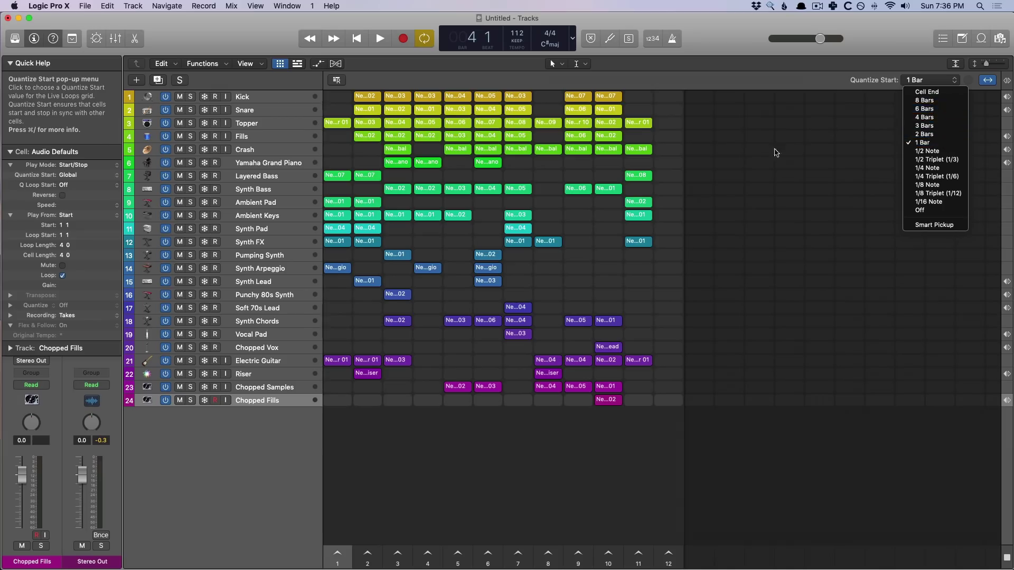
{"action": "left_click", "coordinate": [694, 173]}
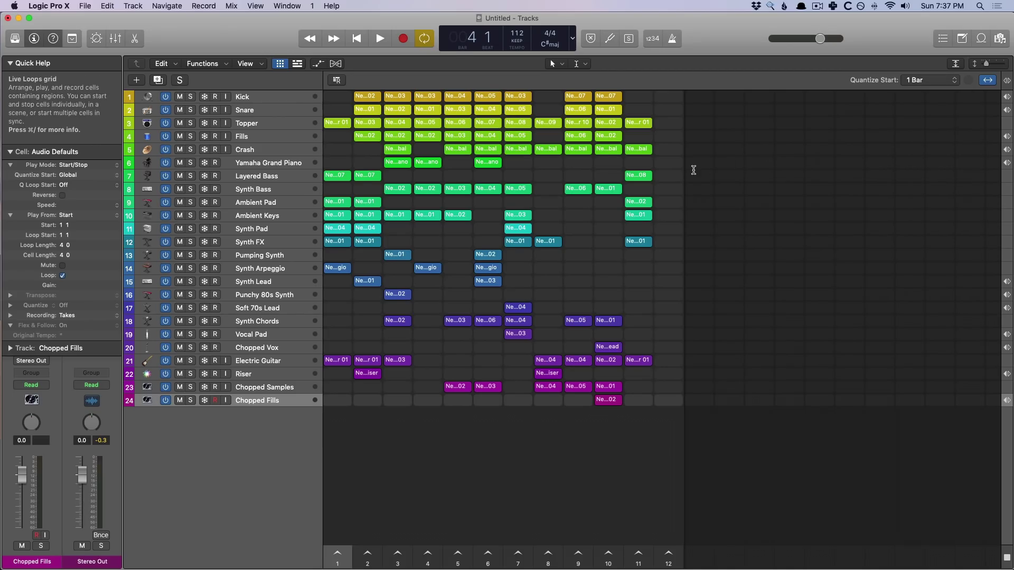
- Enlarge the grid cells, then narrow the columns so all 12 scenes fit
{"action": "key", "text": "super+Right"}
{"action": "key", "text": "super+Right"}
{"action": "key", "text": "super+Down"}
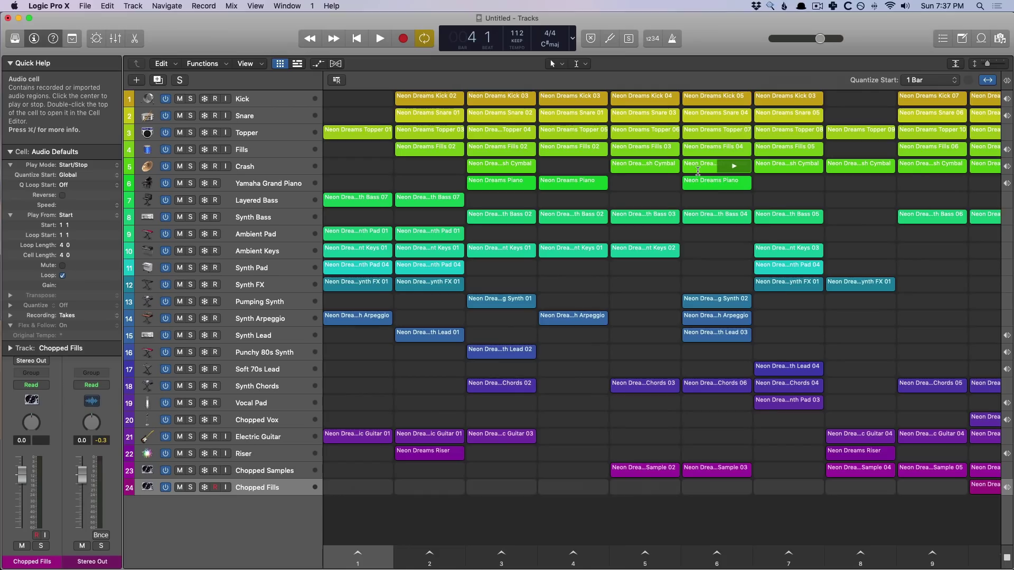
{"action": "key", "text": "super+Left"}
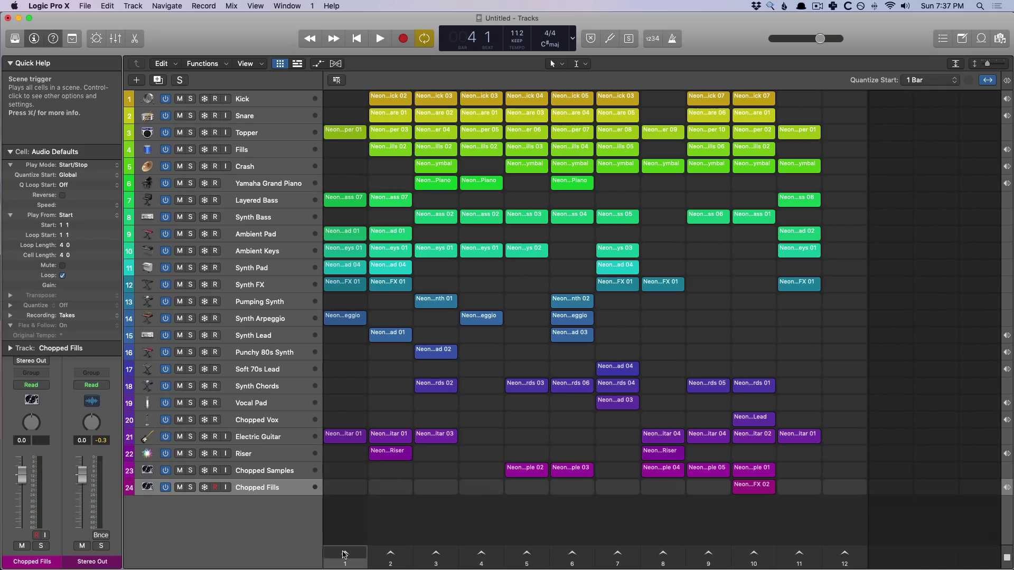
- Audition the Electric Guitar cell and the first column, then stop playback
{"action": "left_click", "coordinate": [401, 437]}
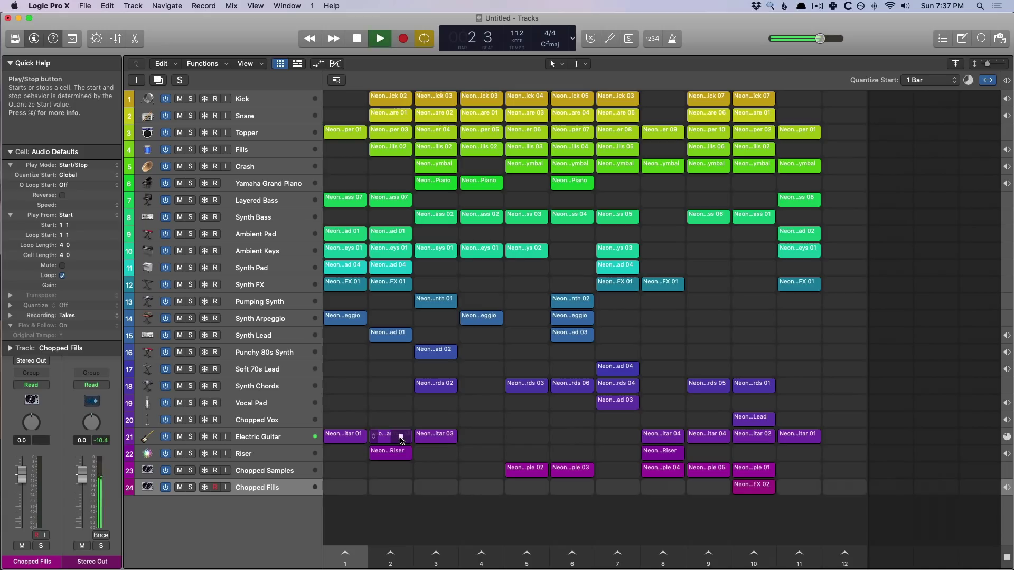
{"action": "key", "text": "1"}
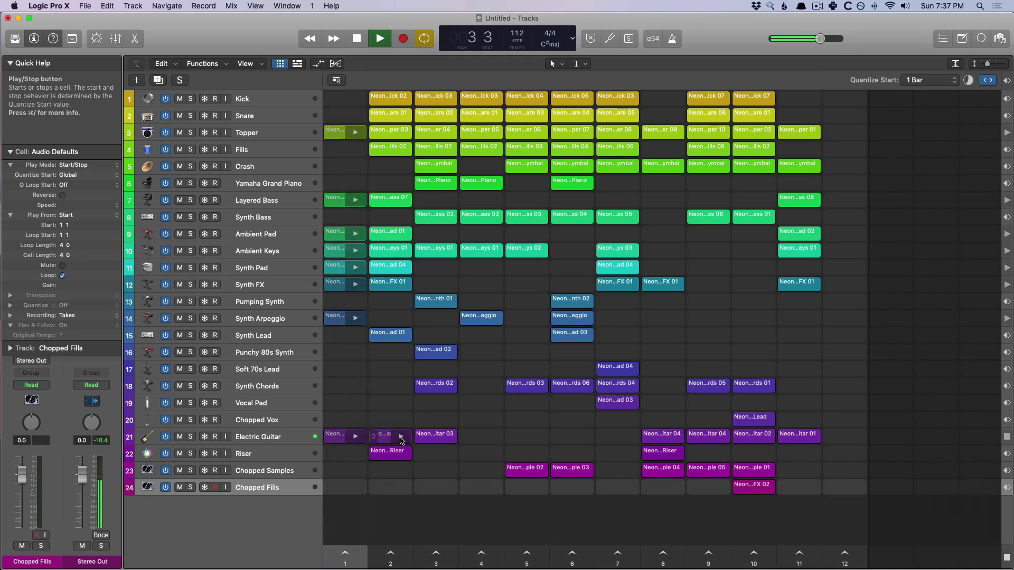
{"action": "key", "text": "space"}
- Select the Electric Guitar, Punchy 80s Synth, Synth Arpeggio and Pumping Synth cells and play them together
{"action": "left_click", "coordinate": [385, 435]}
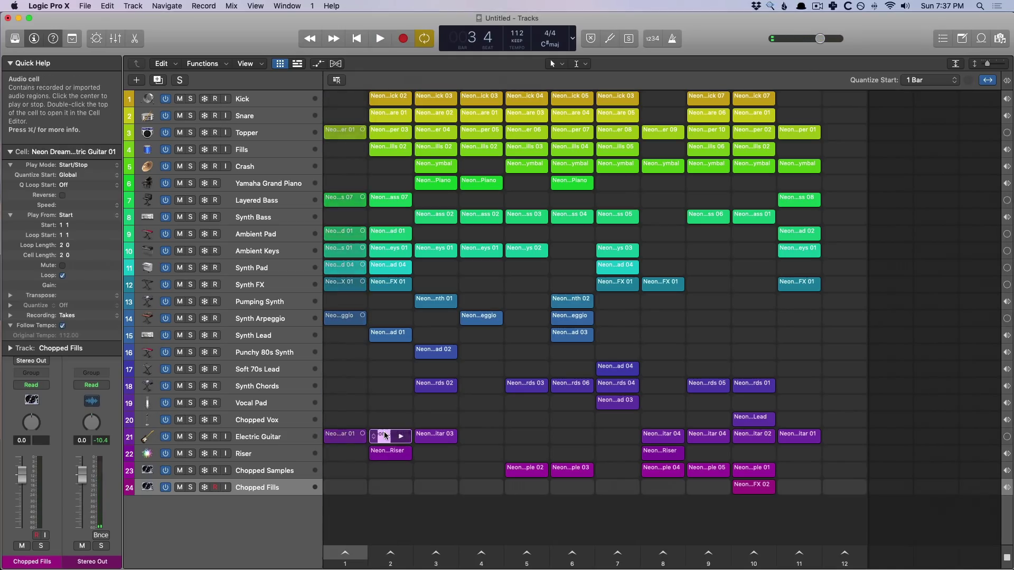
{"action": "left_click", "coordinate": [432, 352], "text": "shift"}
{"action": "left_click", "coordinate": [482, 316], "text": "shift"}
{"action": "left_click", "coordinate": [553, 300], "text": "shift"}
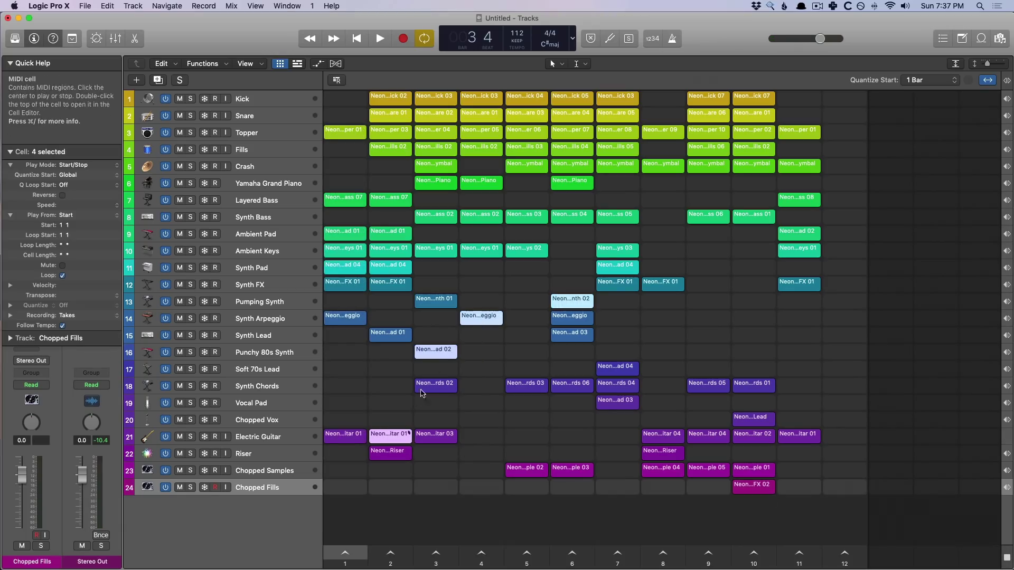
{"action": "left_click", "coordinate": [400, 439]}
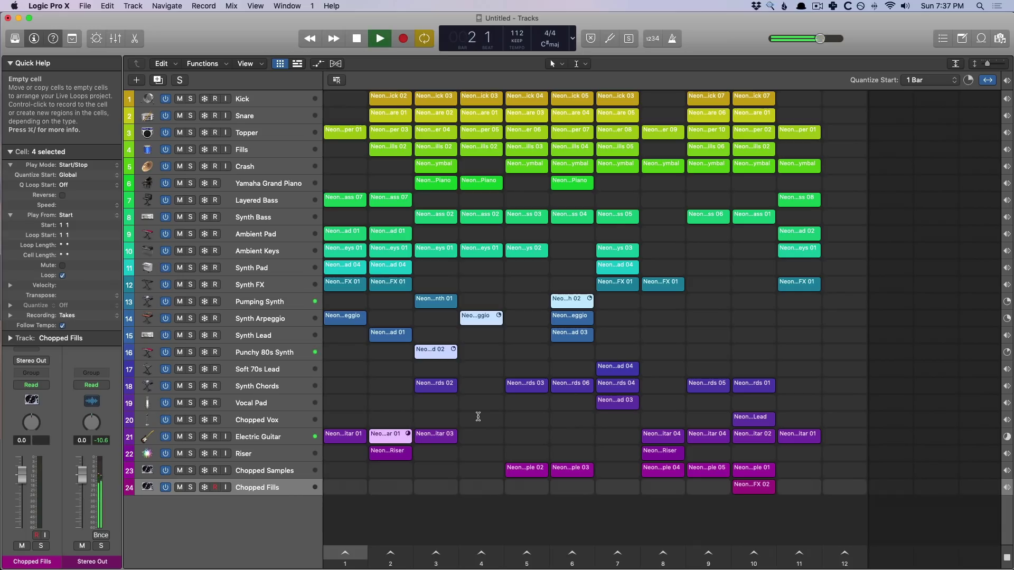
- Stop playback and launch every cell in scene 1
{"action": "scroll", "coordinate": [478, 418], "scroll_direction": "up", "scroll_amount": 2}
{"action": "scroll", "coordinate": [478, 416], "scroll_direction": "up", "scroll_amount": 3}
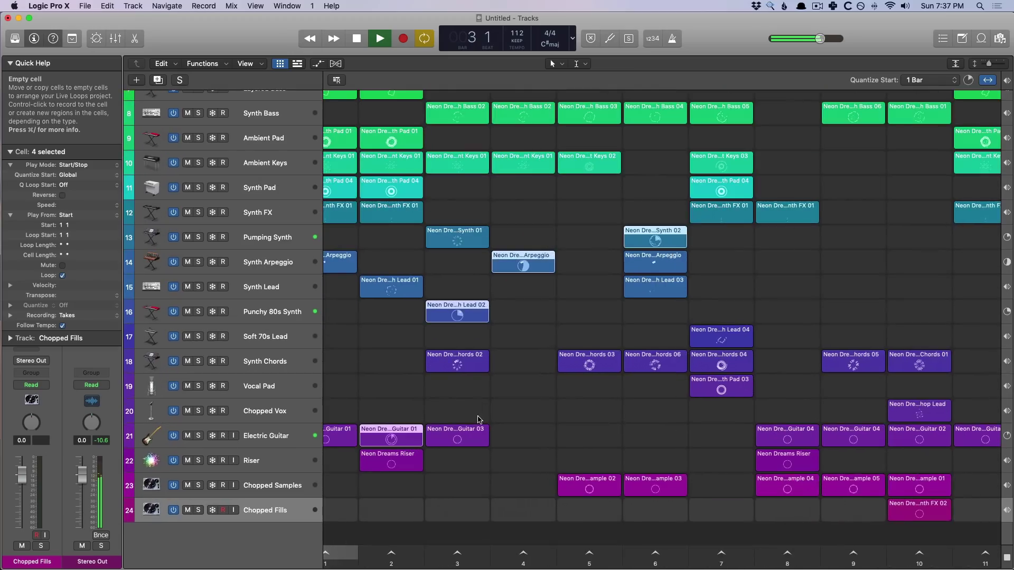
{"action": "key", "text": "space"}
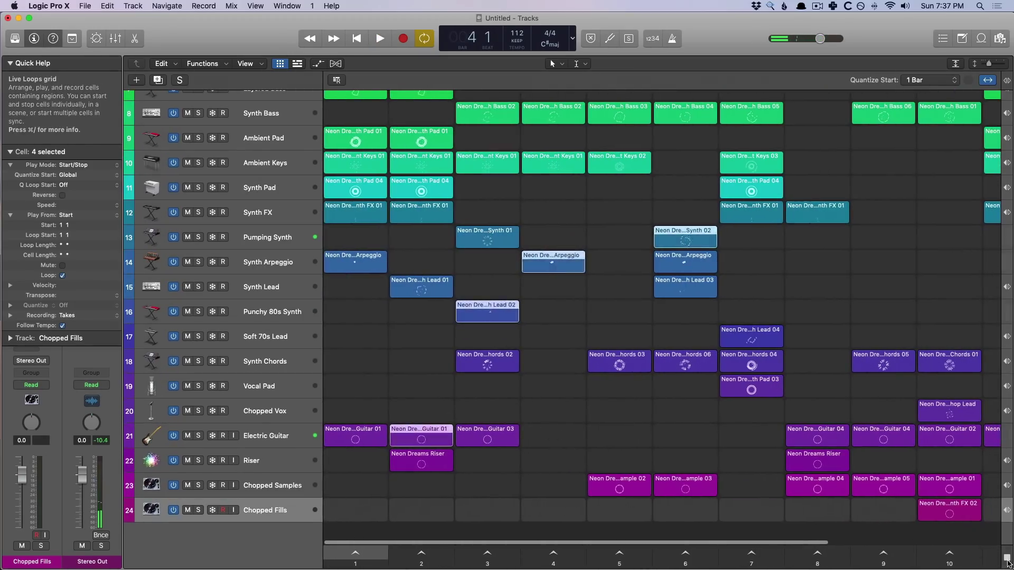
{"action": "left_click", "coordinate": [350, 553]}
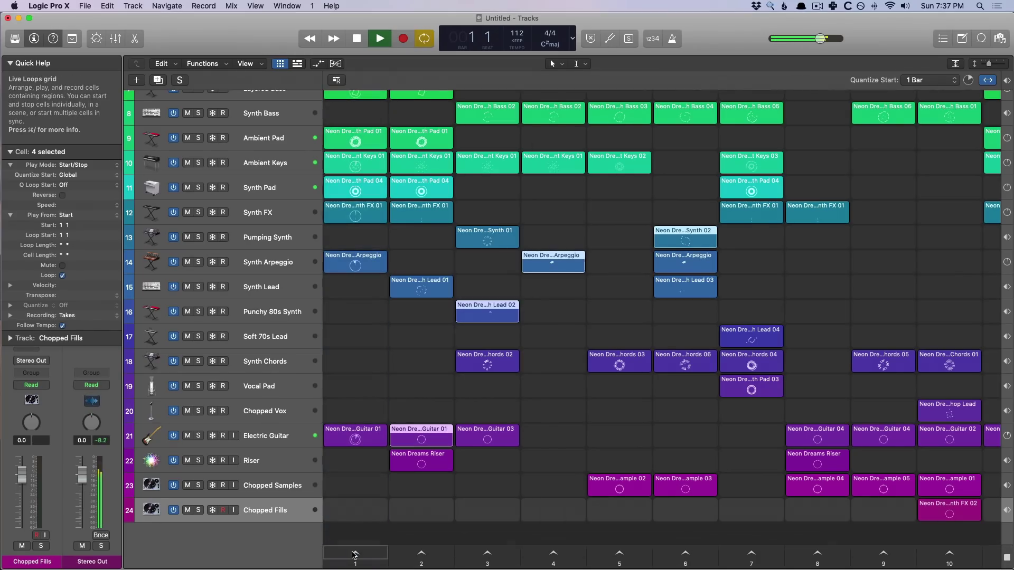
- Zoom out to see all 12 scenes, trigger the scene 2 Electric Guitar cell, then stop playback
{"action": "key", "text": "super+Up"}
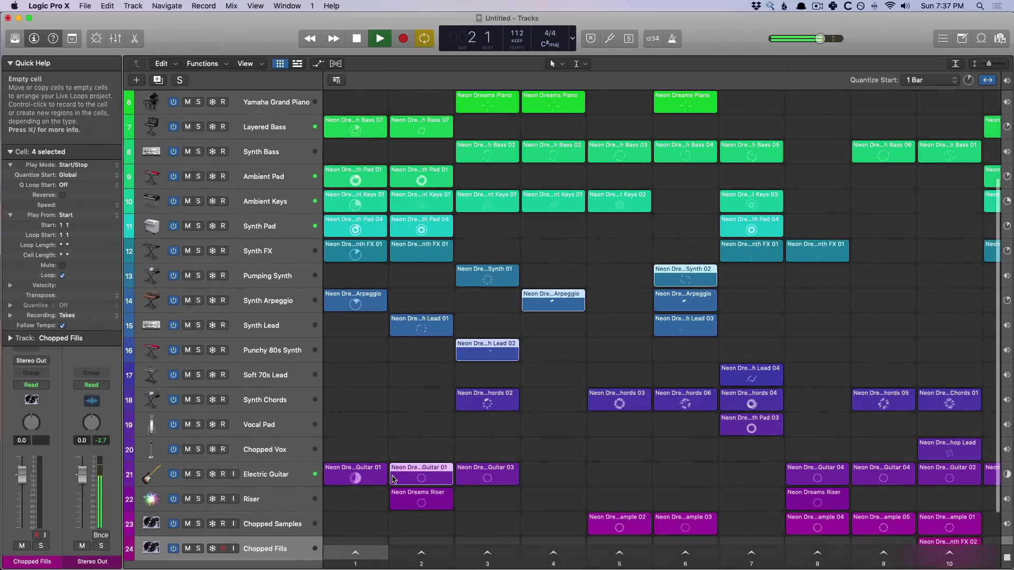
{"action": "key", "text": "super+Left"}
{"action": "left_click", "coordinate": [390, 478]}
{"action": "key", "text": "space"}
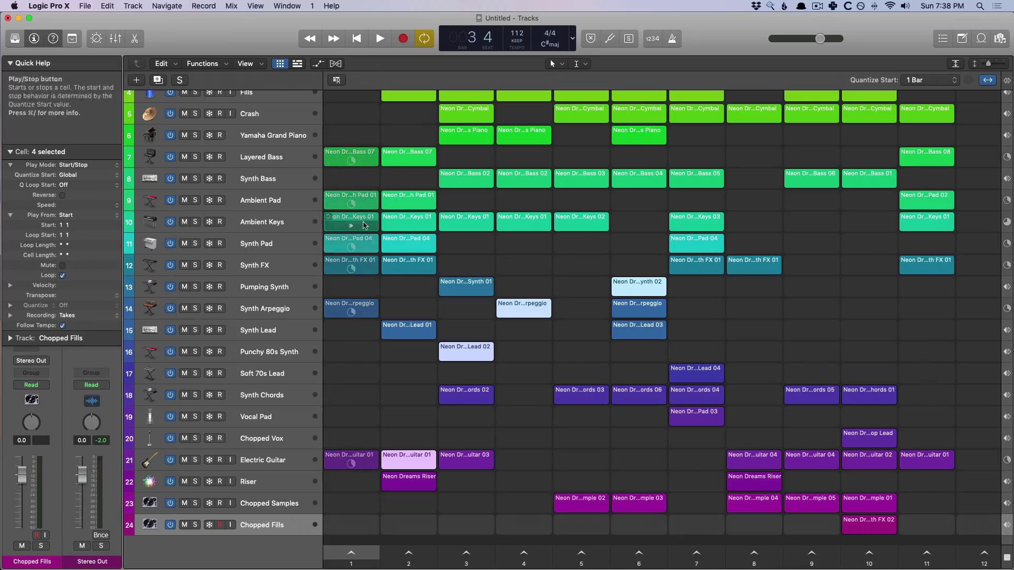
{"action": "scroll", "coordinate": [358, 357], "scroll_direction": "down", "scroll_amount": 1}
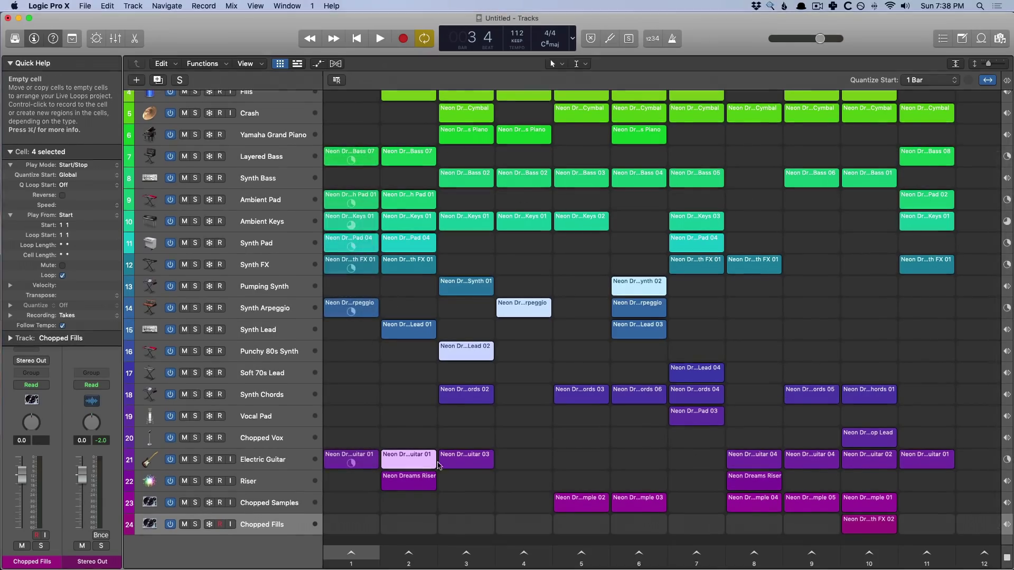
{"action": "left_click", "coordinate": [393, 221]}
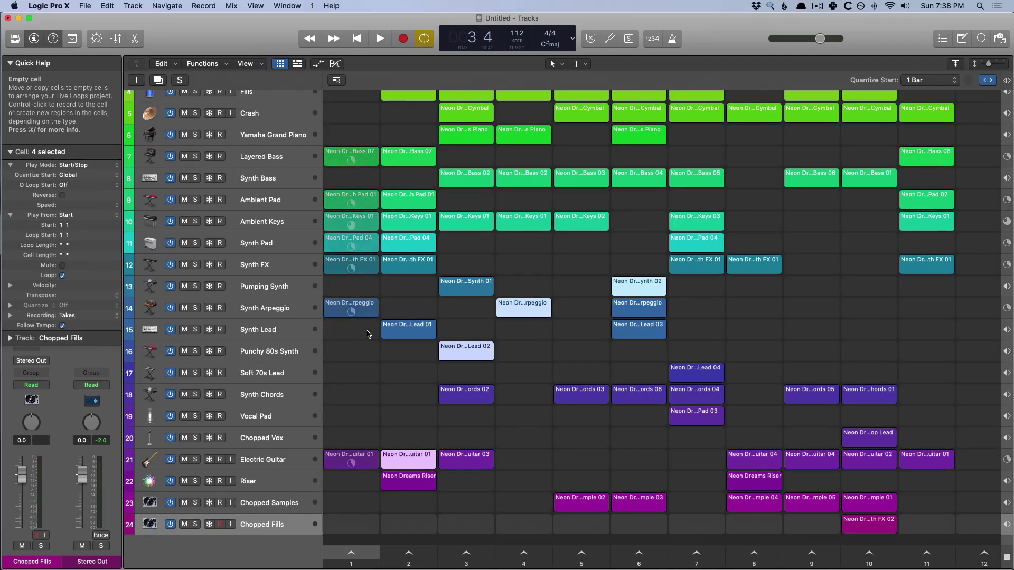
{"action": "key", "text": "space"}
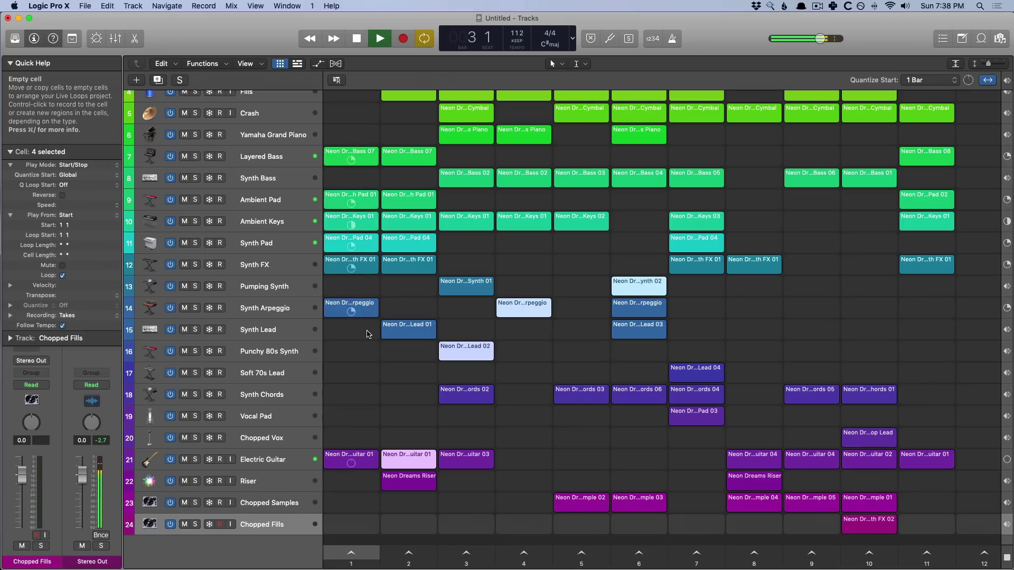
{"action": "key", "text": "space"}
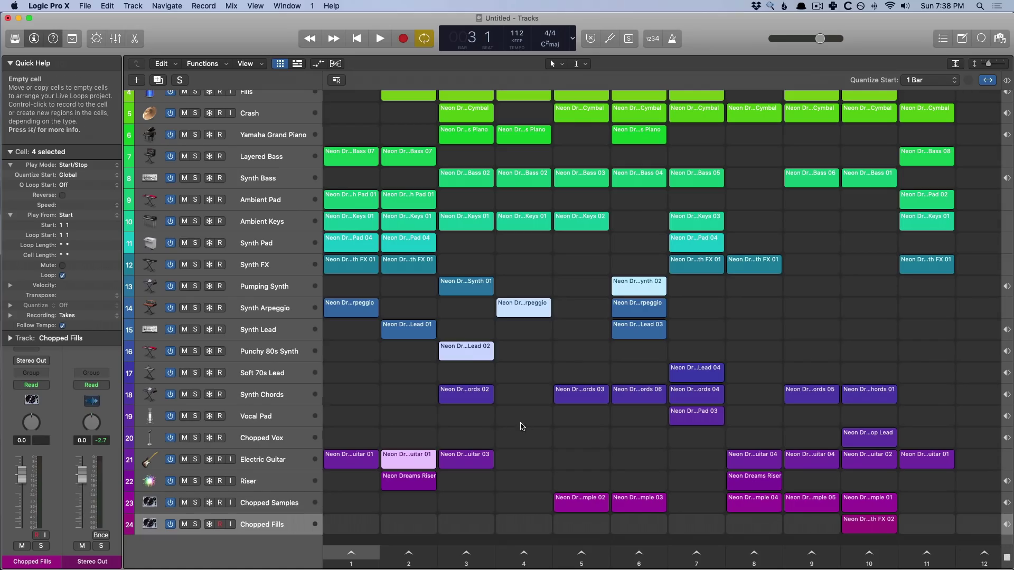
- Turn off Loop for the scene 1 Electric Guitar 01 cell and play it once
{"action": "scroll", "coordinate": [497, 413], "scroll_direction": "down", "scroll_amount": 2}
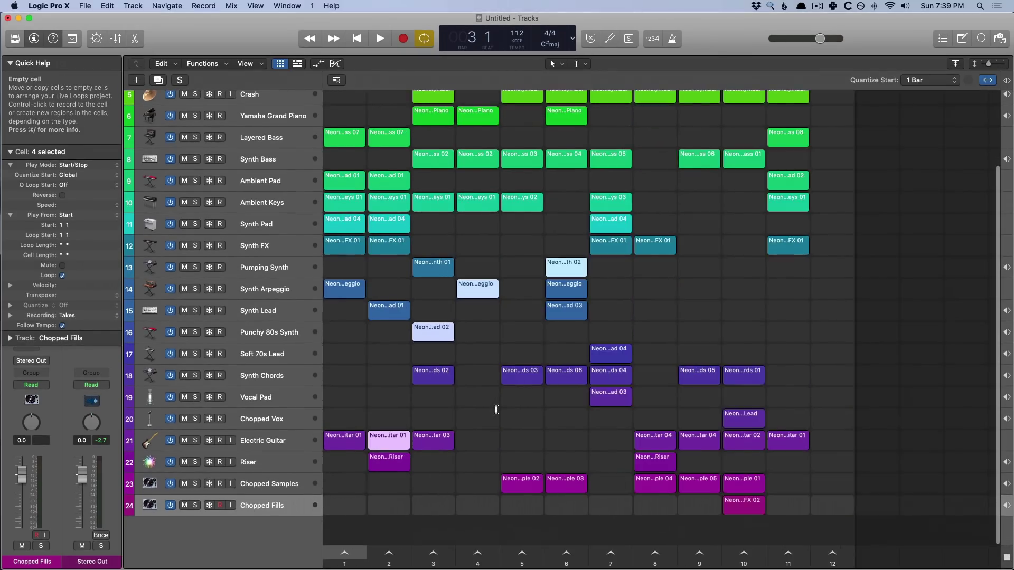
{"action": "scroll", "coordinate": [497, 410], "scroll_direction": "down", "scroll_amount": 5}
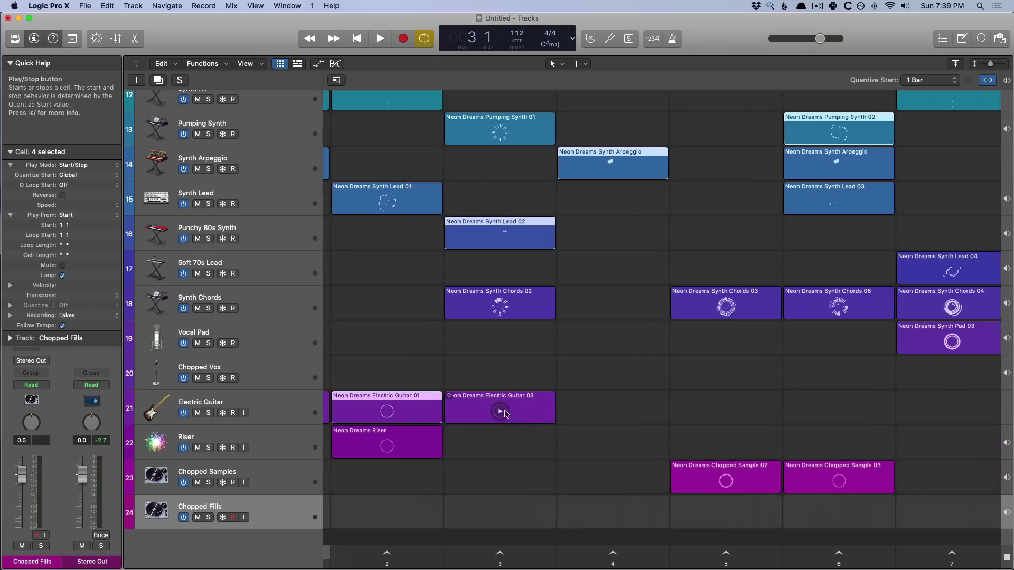
{"action": "left_click", "coordinate": [391, 404]}
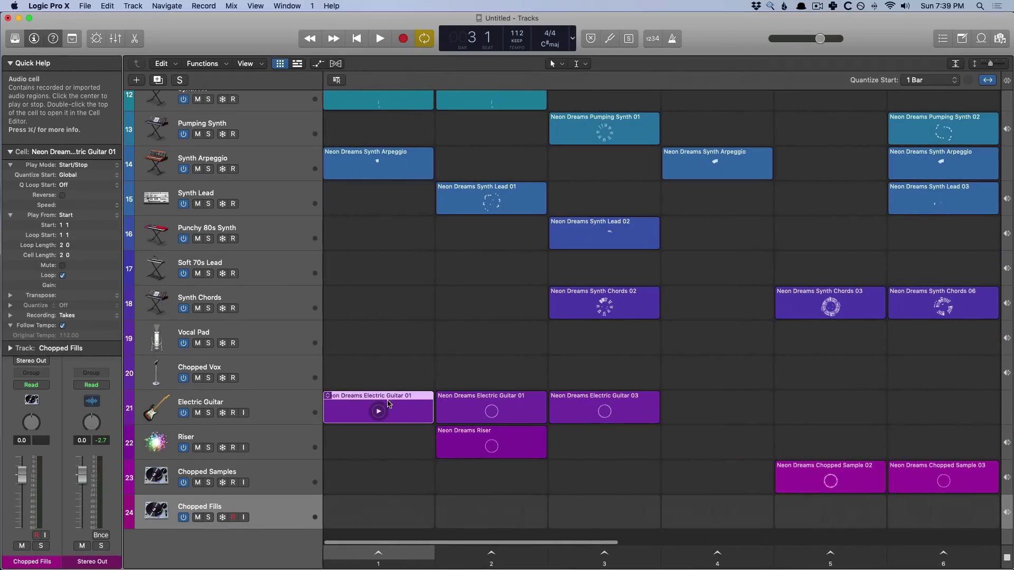
{"action": "left_click", "coordinate": [63, 275]}
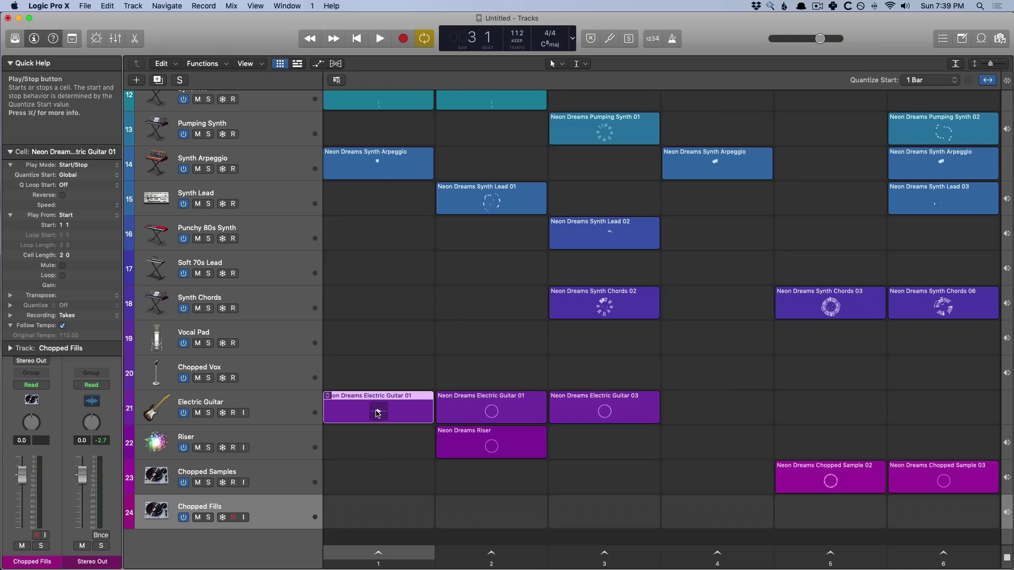
{"action": "left_click", "coordinate": [378, 413]}
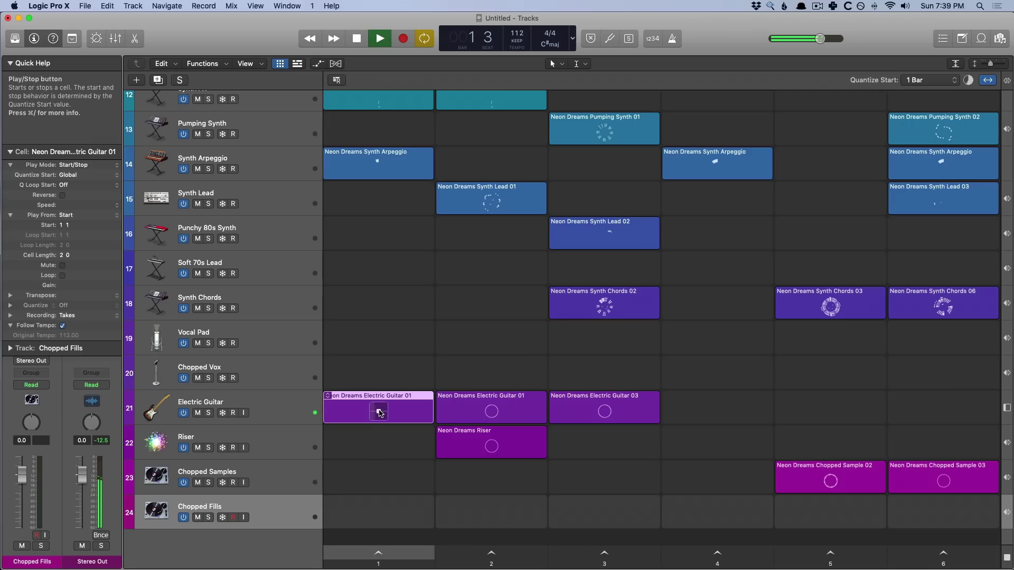
{"action": "scroll", "coordinate": [390, 375], "scroll_direction": "up", "scroll_amount": 1}
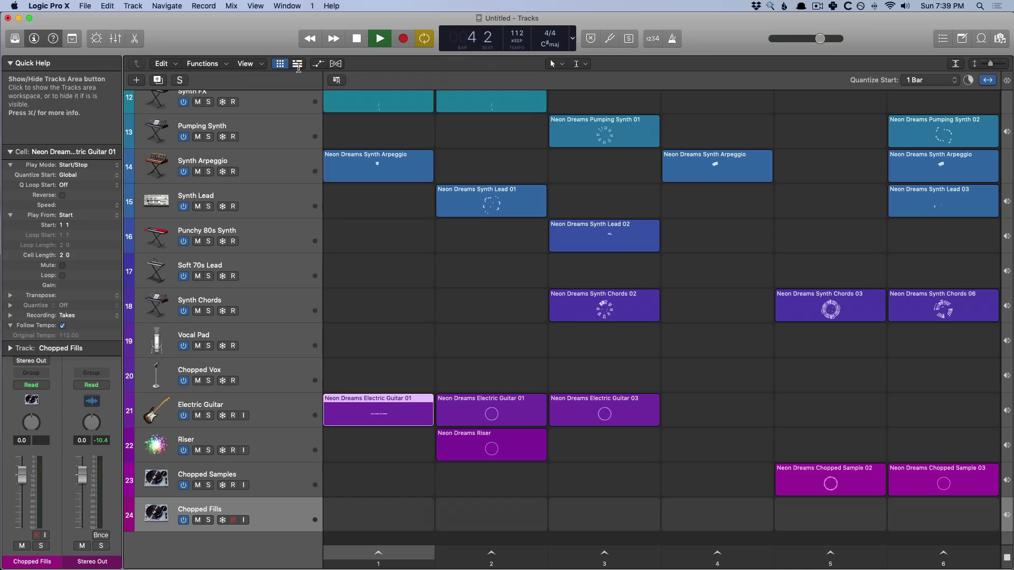
- Briefly show the tracks timeline, launch all scene 2 cells, then stop the performance
{"action": "left_click", "coordinate": [297, 64]}
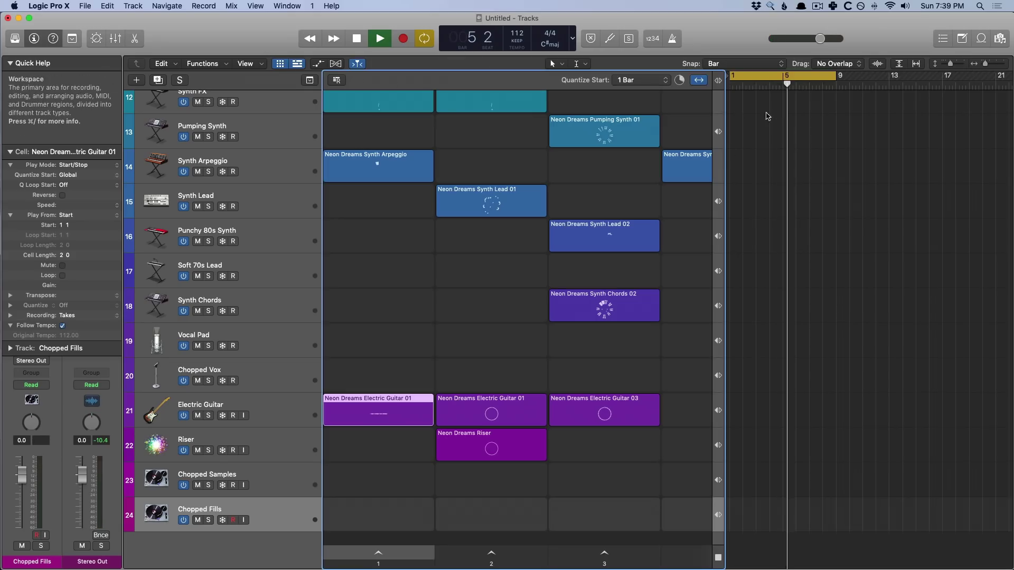
{"action": "left_click", "coordinate": [297, 63]}
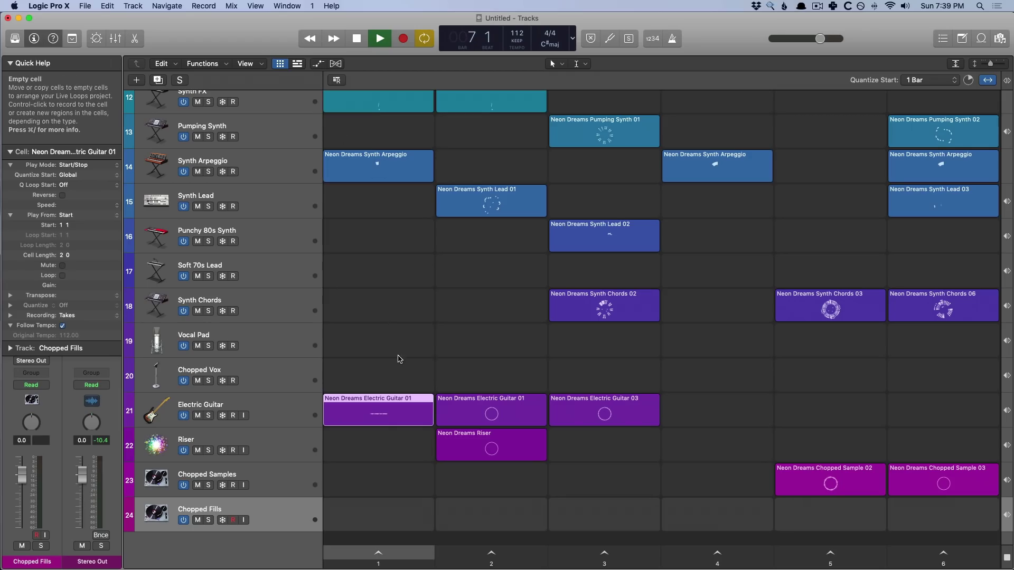
{"action": "scroll", "coordinate": [394, 344], "scroll_direction": "up", "scroll_amount": 2}
{"action": "scroll", "coordinate": [393, 344], "scroll_direction": "down", "scroll_amount": 4}
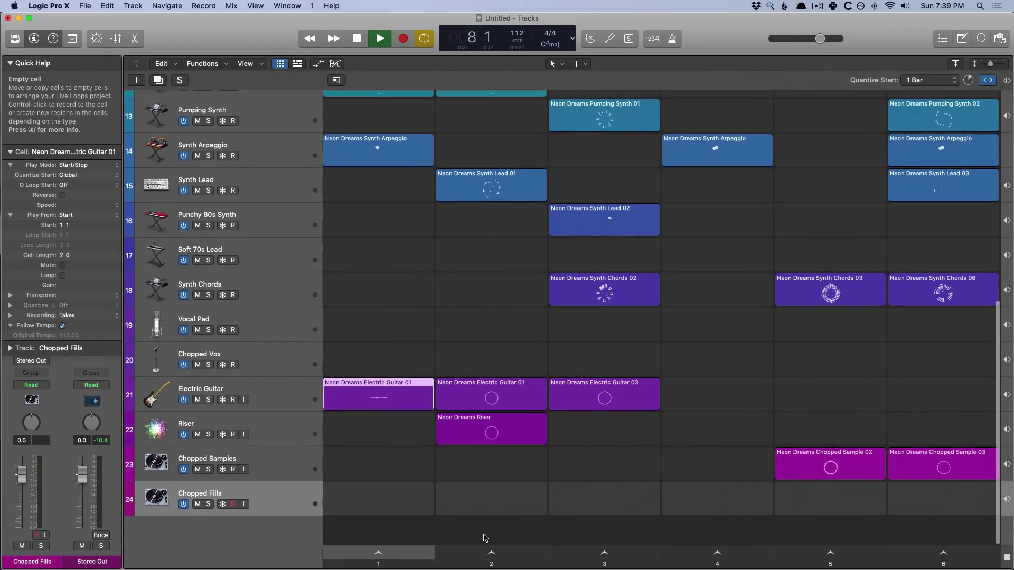
{"action": "left_click", "coordinate": [493, 552]}
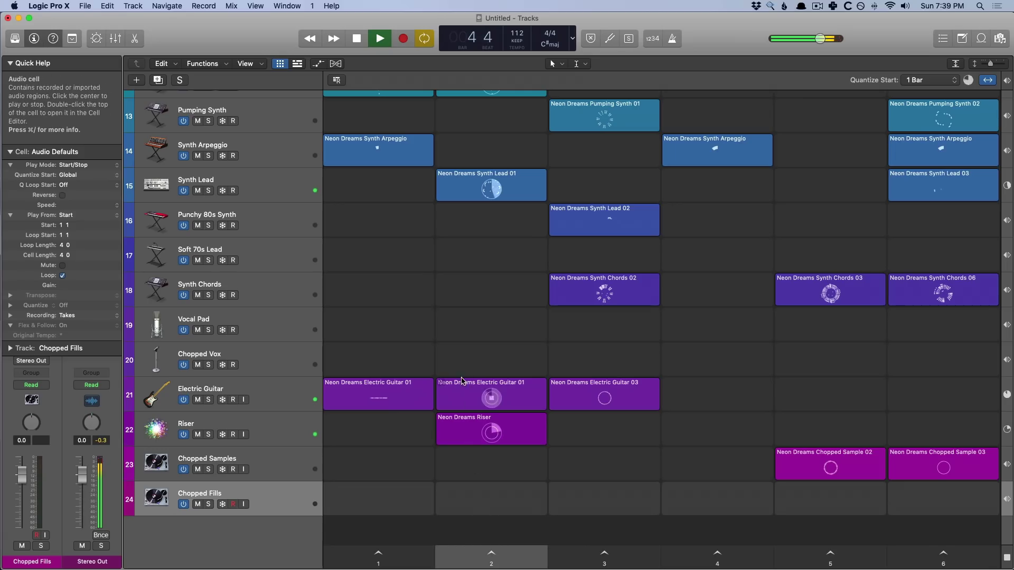
{"action": "key", "text": "space"}
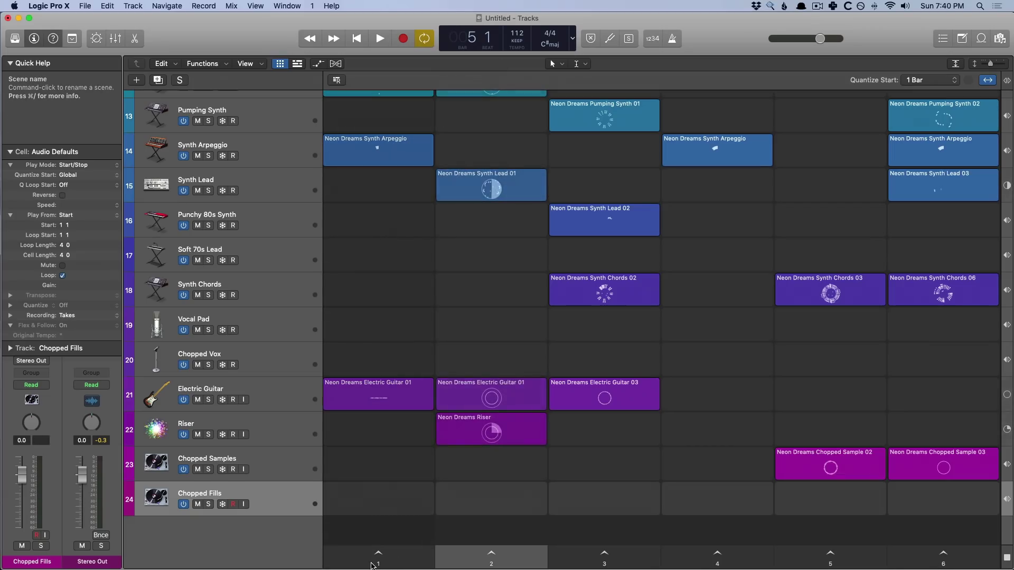
- Swap scenes 1 and 2, copy the scene 11 Electric Guitar cell into scene 12, and move scene 11 later
{"action": "left_click_drag", "start_coordinate": [379, 566], "coordinate": [473, 562]}
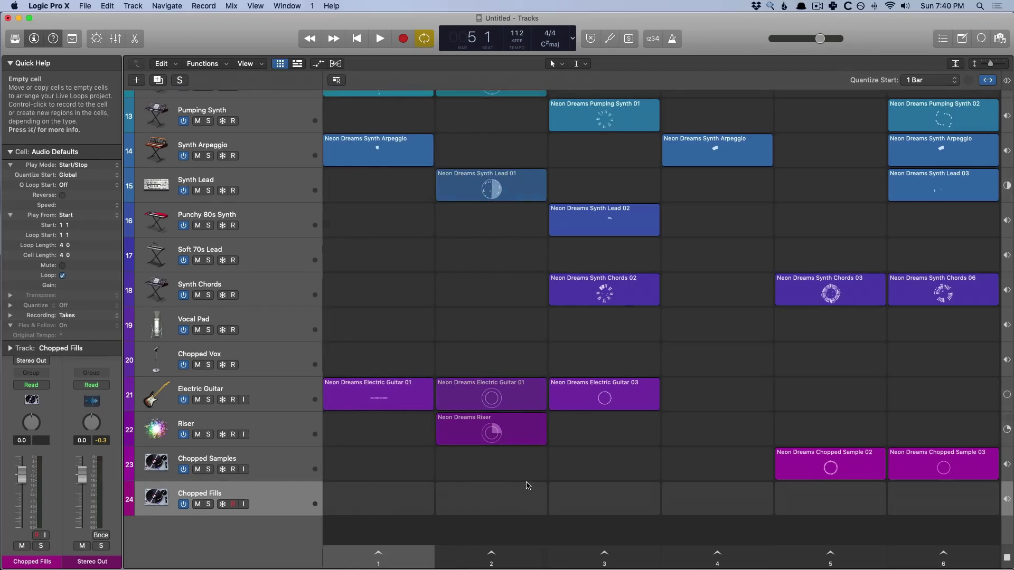
{"action": "key", "text": "super+Left"}
{"action": "key", "text": "super+Left"}
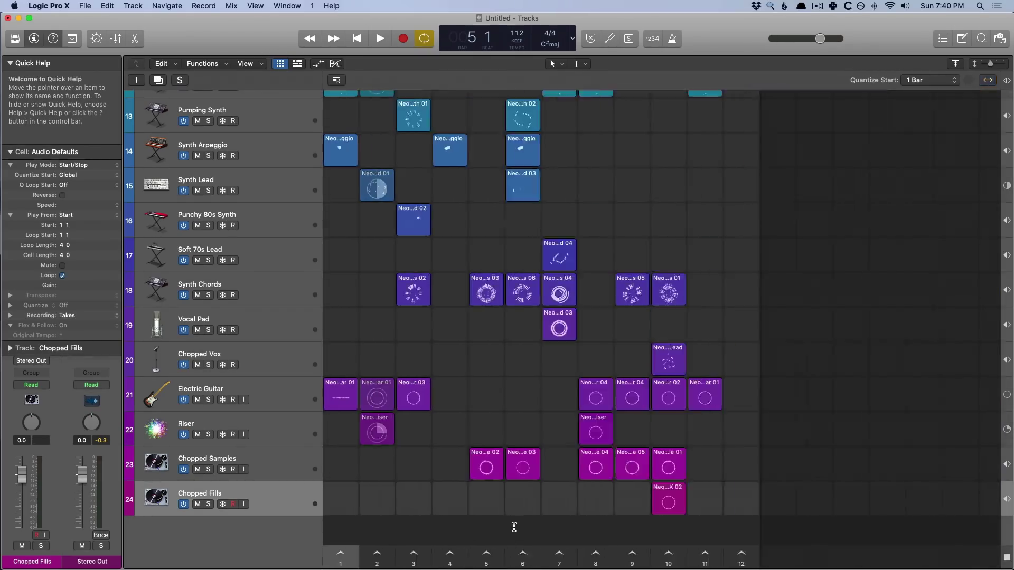
{"action": "left_click", "coordinate": [738, 564]}
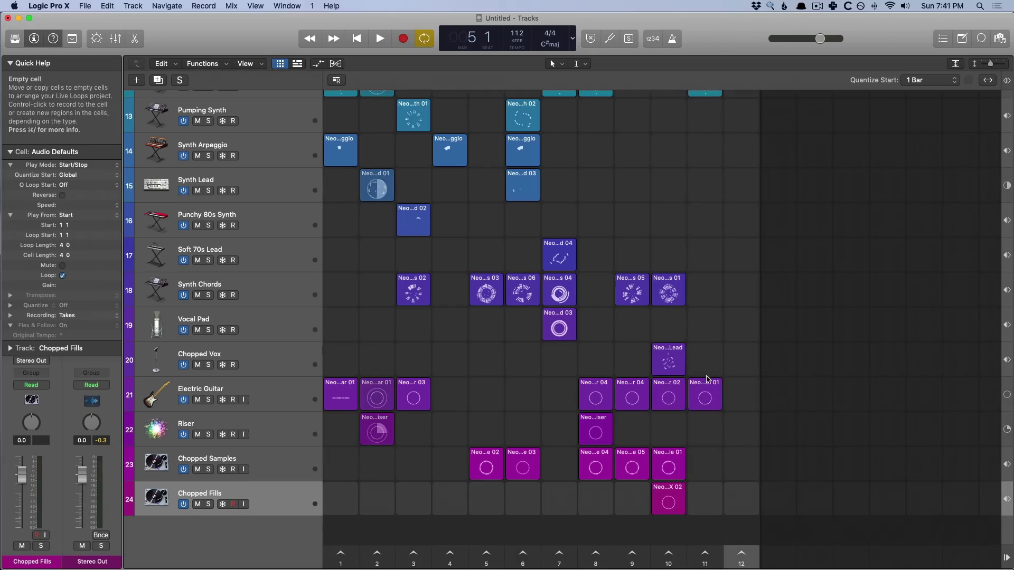
{"action": "left_click_drag", "start_coordinate": [708, 380], "coordinate": [741, 392]}
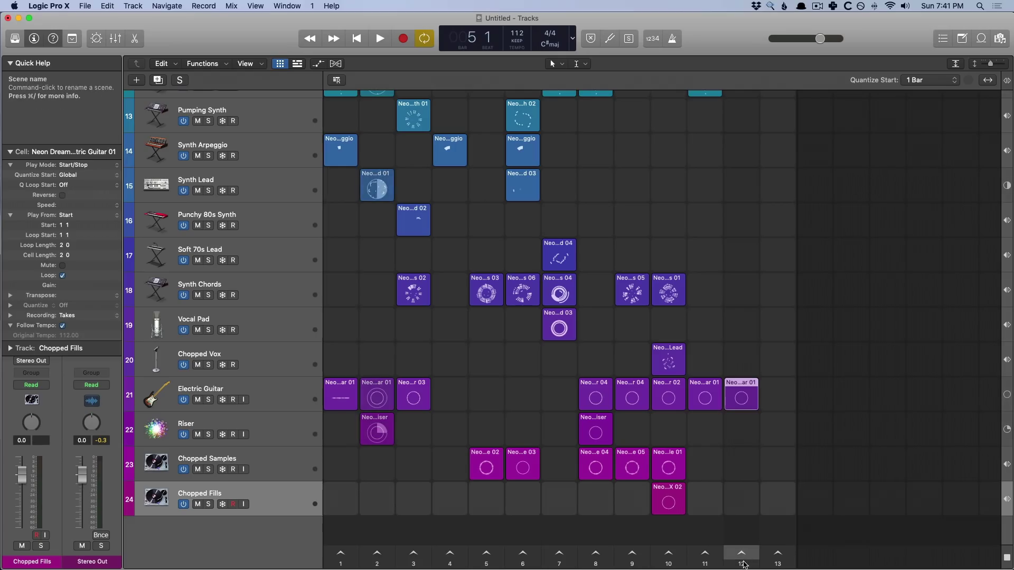
{"action": "left_click_drag", "start_coordinate": [707, 563], "coordinate": [792, 564]}
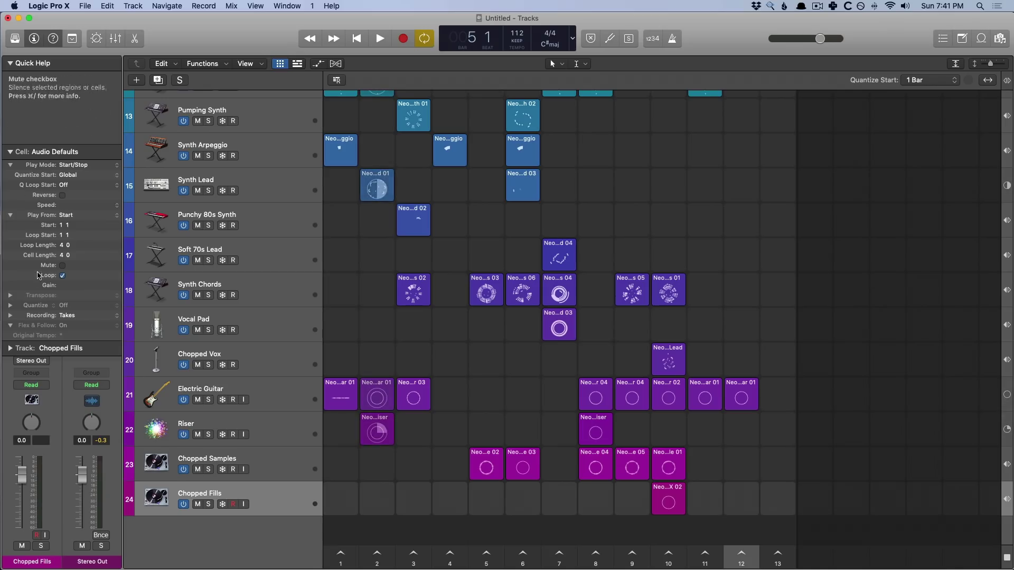
{"action": "left_click", "coordinate": [62, 274]}
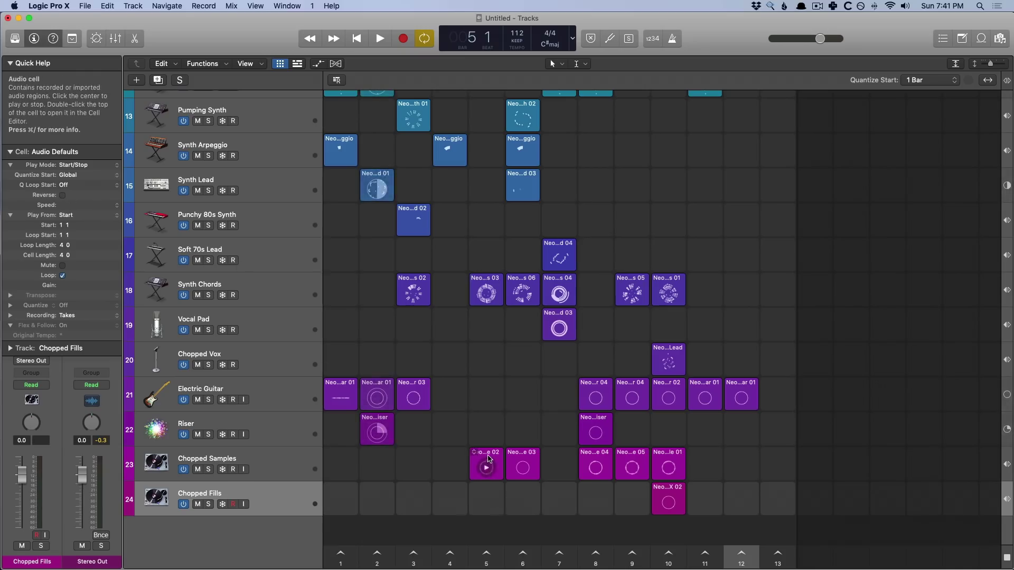
{"action": "mouse_move", "coordinate": [488, 458]}
{"action": "left_mouse_down"}
{"action": "mouse_move", "coordinate": [524, 456]}
{"action": "mouse_move", "coordinate": [492, 454]}
{"action": "left_mouse_up"}
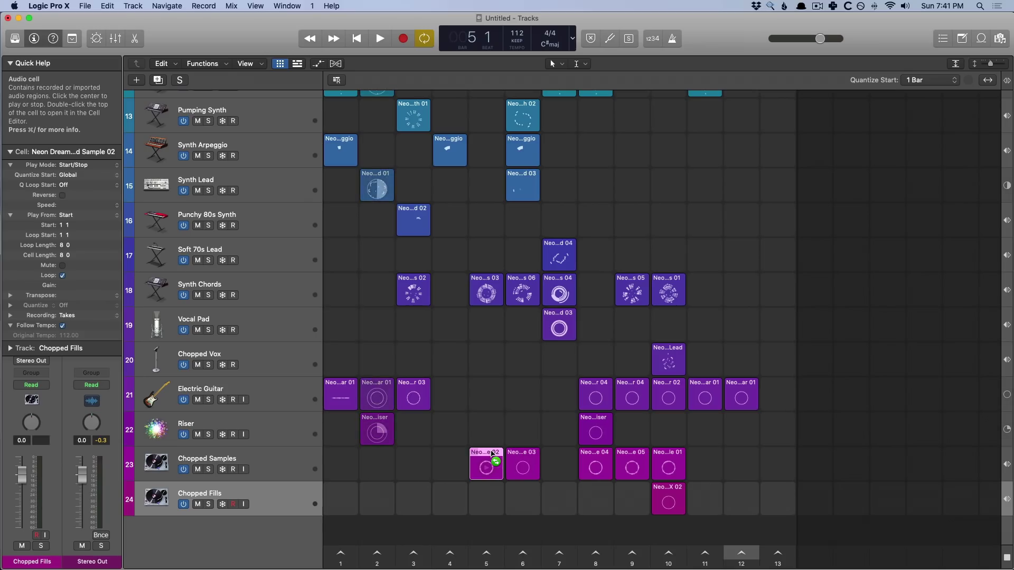
{"action": "mouse_move", "coordinate": [492, 454]}
{"action": "left_mouse_down"}
{"action": "mouse_move", "coordinate": [664, 461]}
{"action": "mouse_move", "coordinate": [486, 459]}
{"action": "left_mouse_up"}
{"action": "right_click", "coordinate": [489, 454]}
{"action": "left_click", "coordinate": [488, 455]}
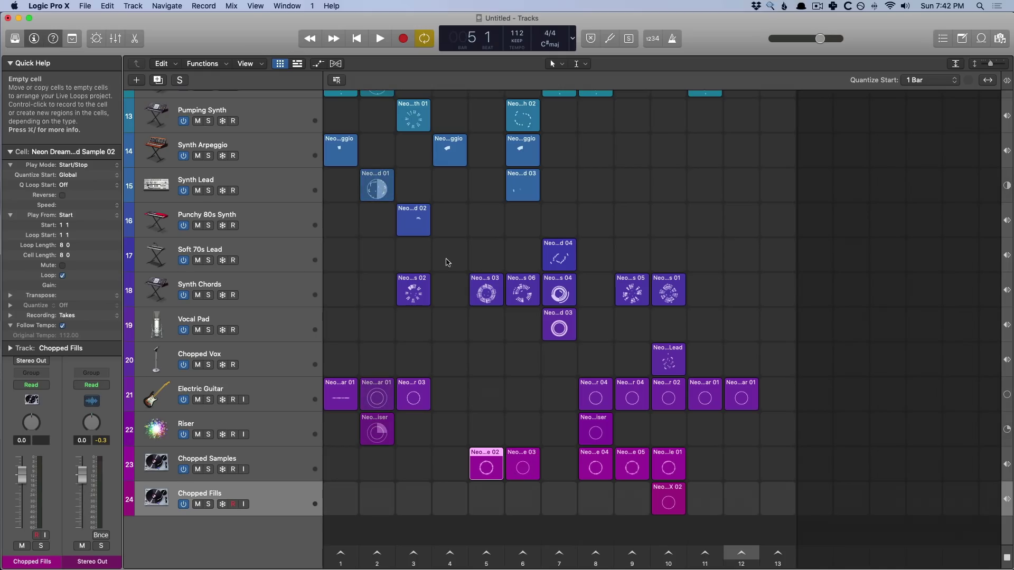
- Show the tracks area and place the Synth FX 02 cell as a region on Chopped Fills
{"action": "left_click", "coordinate": [294, 64]}
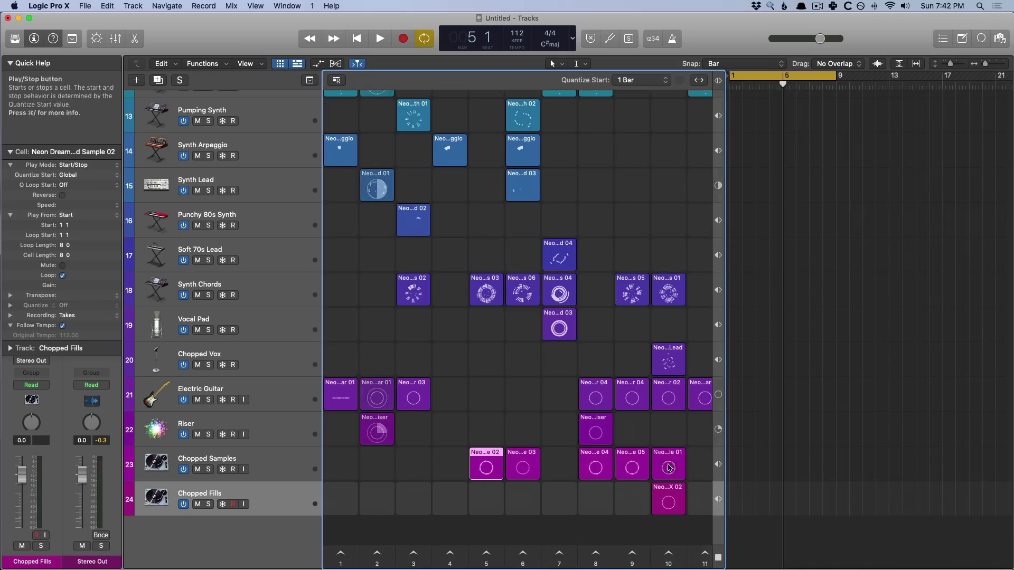
{"action": "left_click_drag", "start_coordinate": [666, 499], "coordinate": [801, 500]}
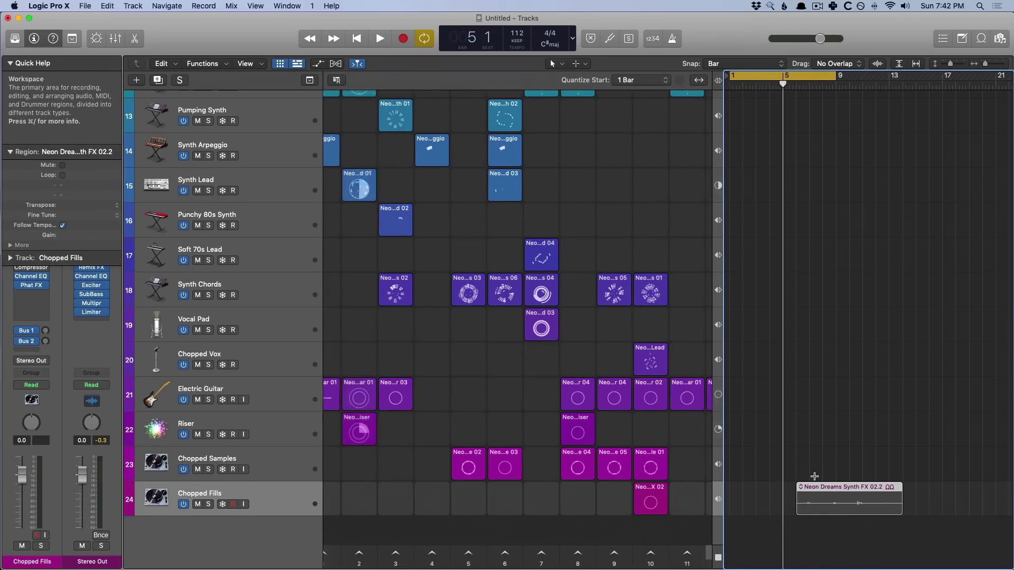
{"action": "left_click_drag", "start_coordinate": [823, 493], "coordinate": [686, 500]}
{"action": "scroll", "coordinate": [528, 552], "scroll_direction": "right", "scroll_amount": 3}
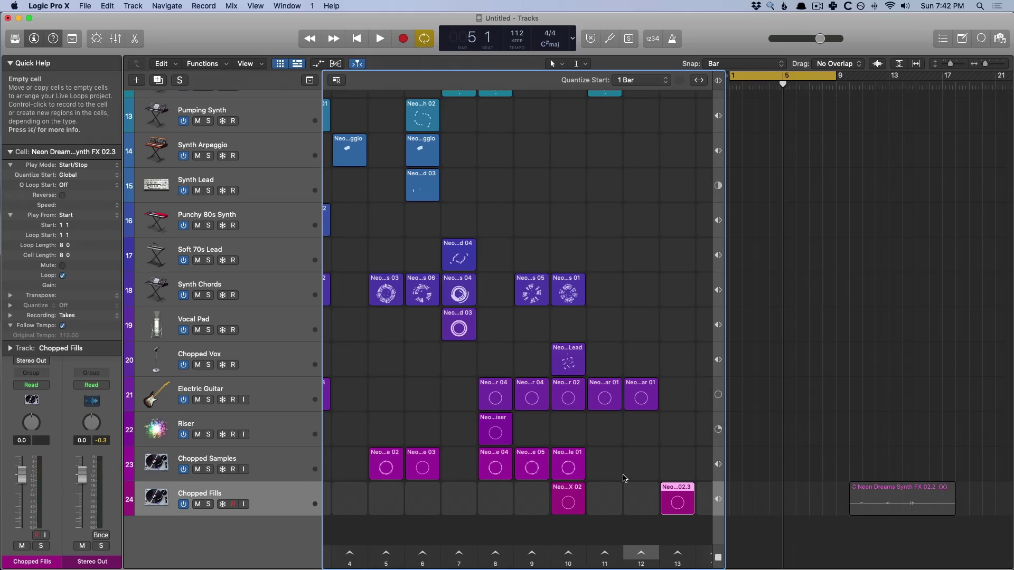
- Add PRTY_trap_loop_4.wav from Finder as a new grid track, after undoing a trial conga loop
{"action": "key", "text": "o"}
{"action": "left_click_drag", "start_coordinate": [851, 298], "coordinate": [483, 505]}
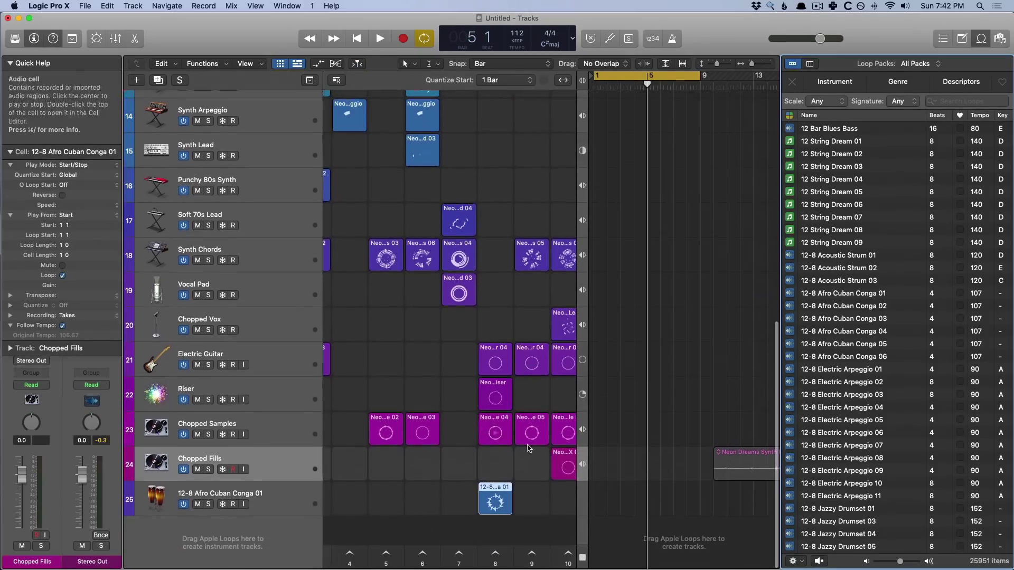
{"action": "left_click", "coordinate": [471, 510]}
{"action": "key", "text": "super+z"}
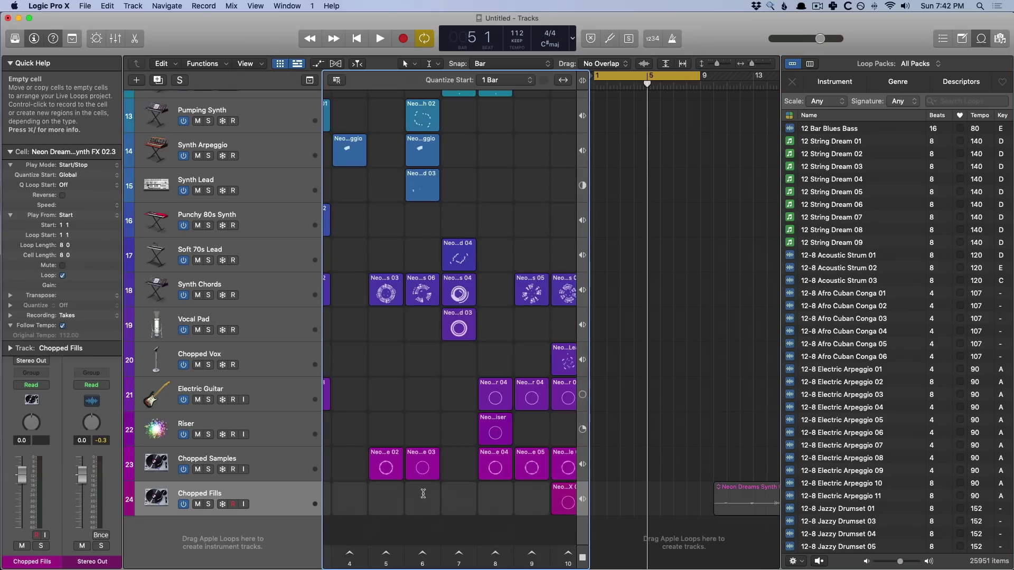
{"action": "key", "text": "super+Tab"}
{"action": "key", "text": "super+Tab"}
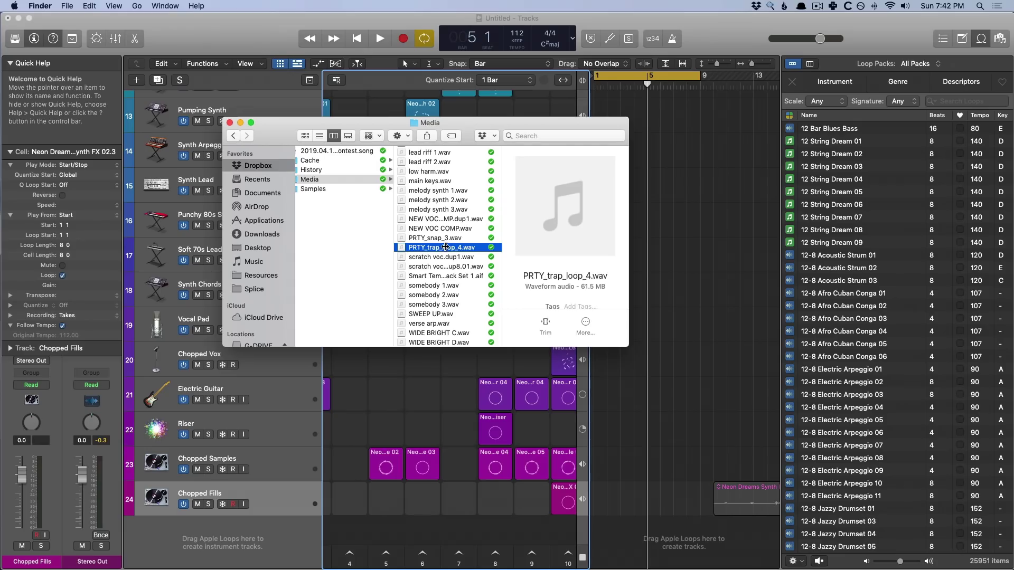
{"action": "left_click_drag", "start_coordinate": [442, 248], "coordinate": [425, 521]}
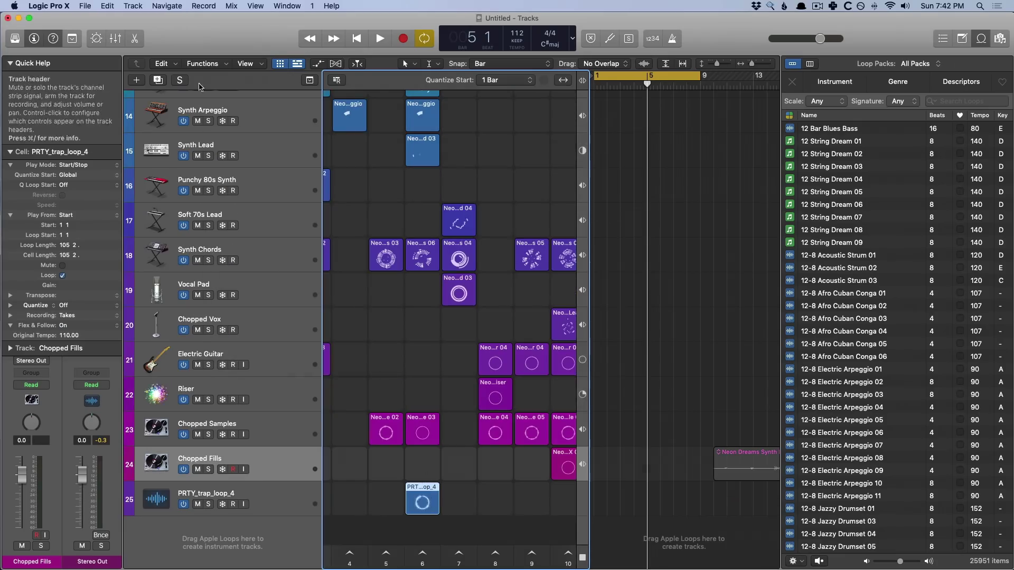
- Zoom the PRTY_trap_loop_4 audio to fit in the Editor, close it, and mute the track
{"action": "left_click", "coordinate": [135, 38]}
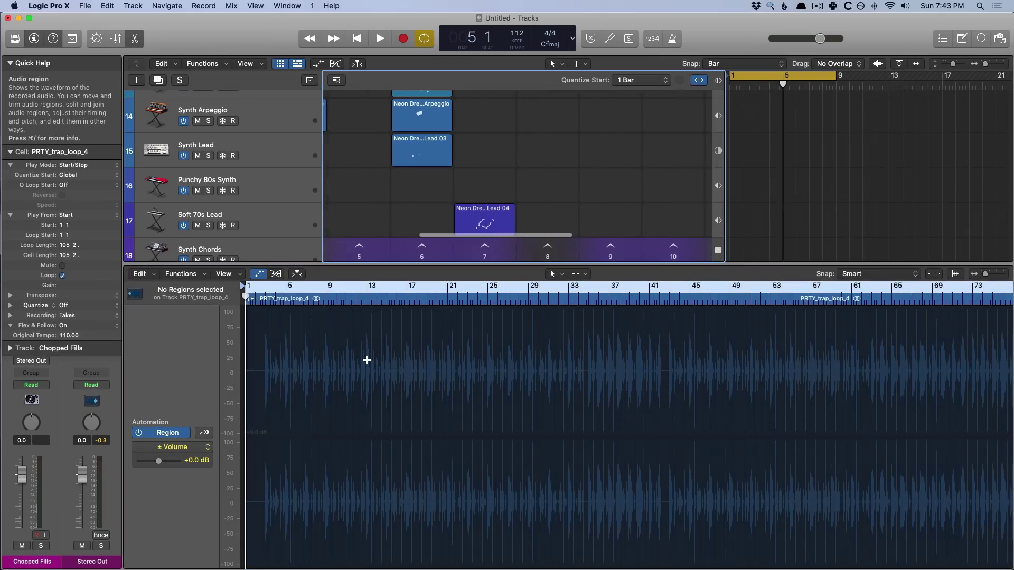
{"action": "left_click", "coordinate": [362, 333]}
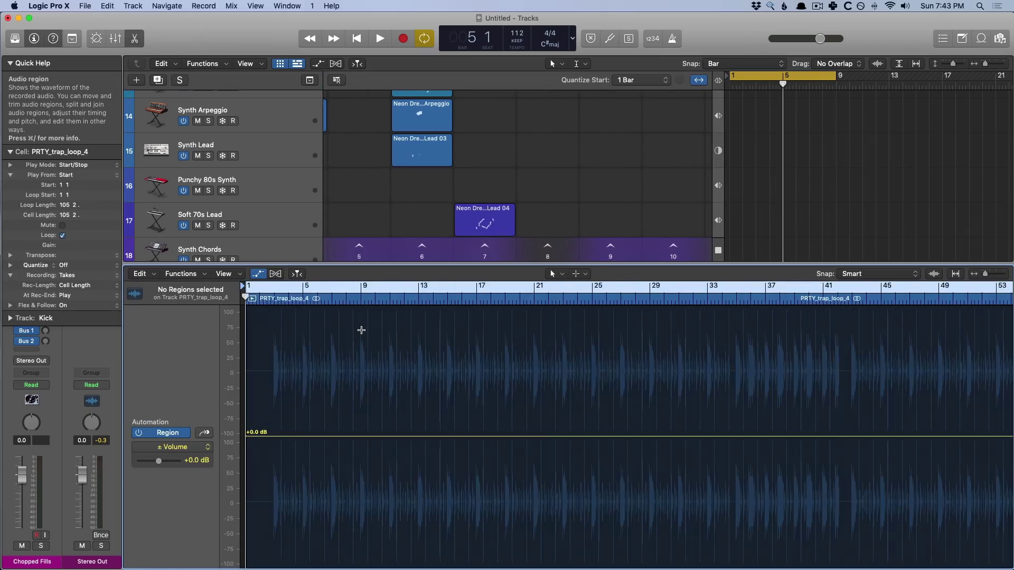
{"action": "key", "text": "z"}
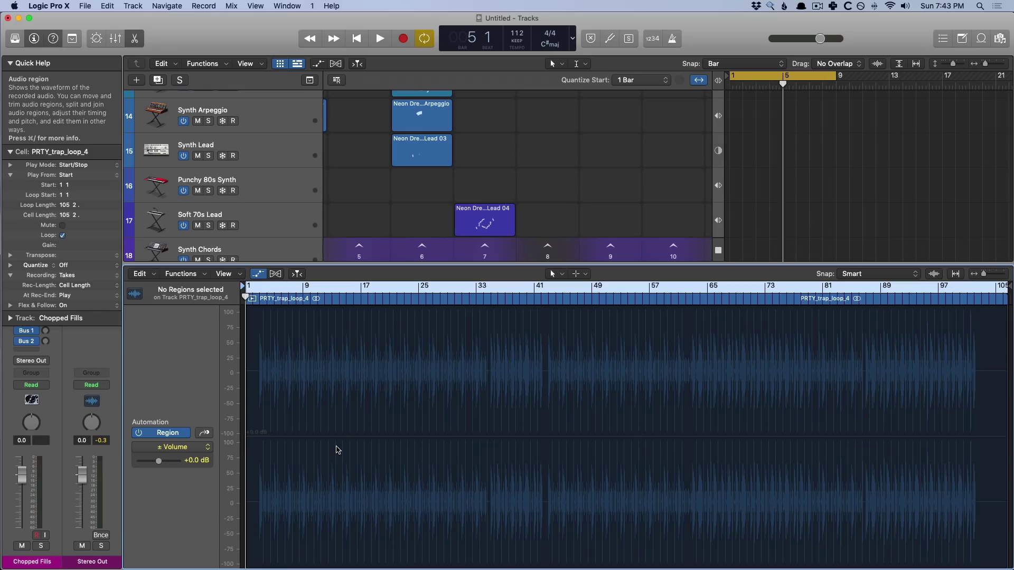
{"action": "key", "text": "e"}
{"action": "left_click", "coordinate": [198, 505]}
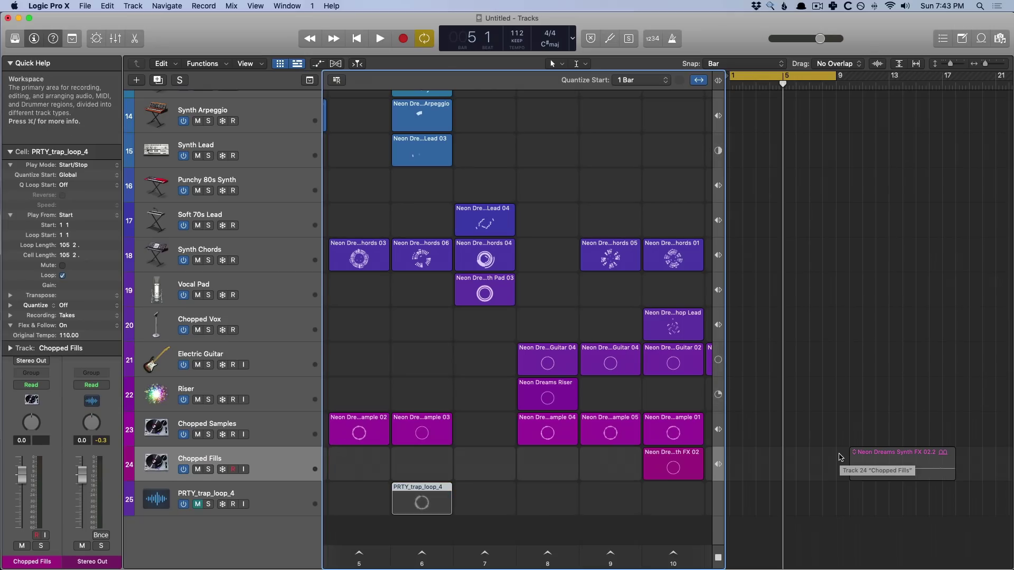
- Copy the Synth FX 02 cell onto the Chopped Fills timeline near bar 2 as a new region
{"action": "left_click_drag", "start_coordinate": [841, 458], "coordinate": [841, 458]}
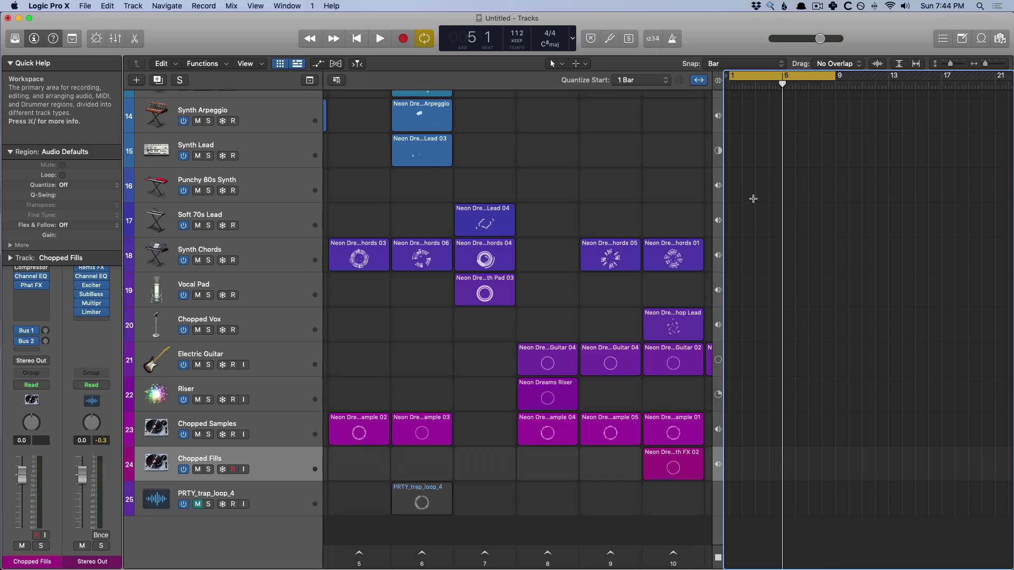
{"action": "scroll", "coordinate": [754, 200], "scroll_direction": "up", "scroll_amount": 10}
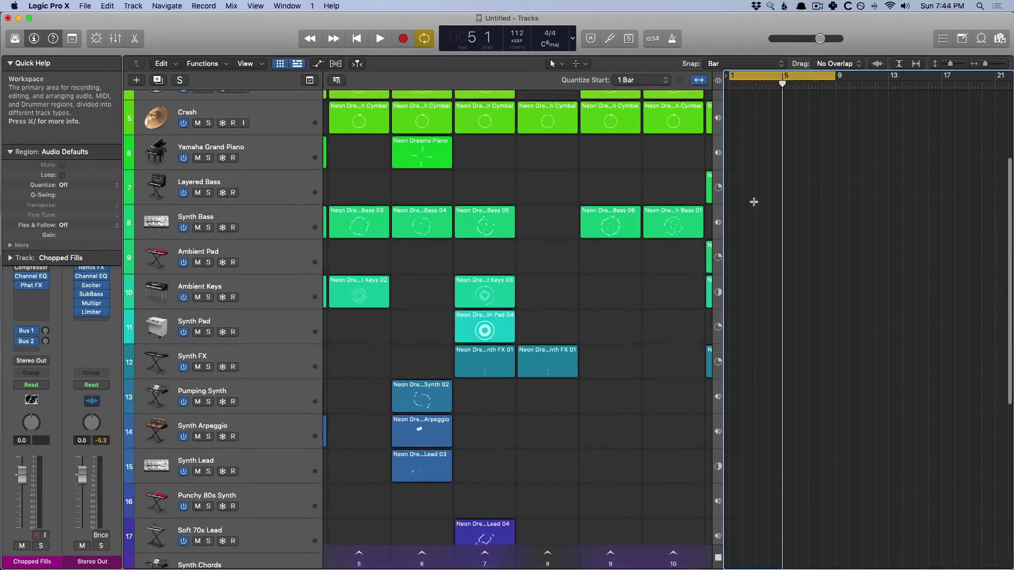
{"action": "scroll", "coordinate": [753, 201], "scroll_direction": "up", "scroll_amount": 3}
{"action": "scroll", "coordinate": [754, 193], "scroll_direction": "down", "scroll_amount": 10}
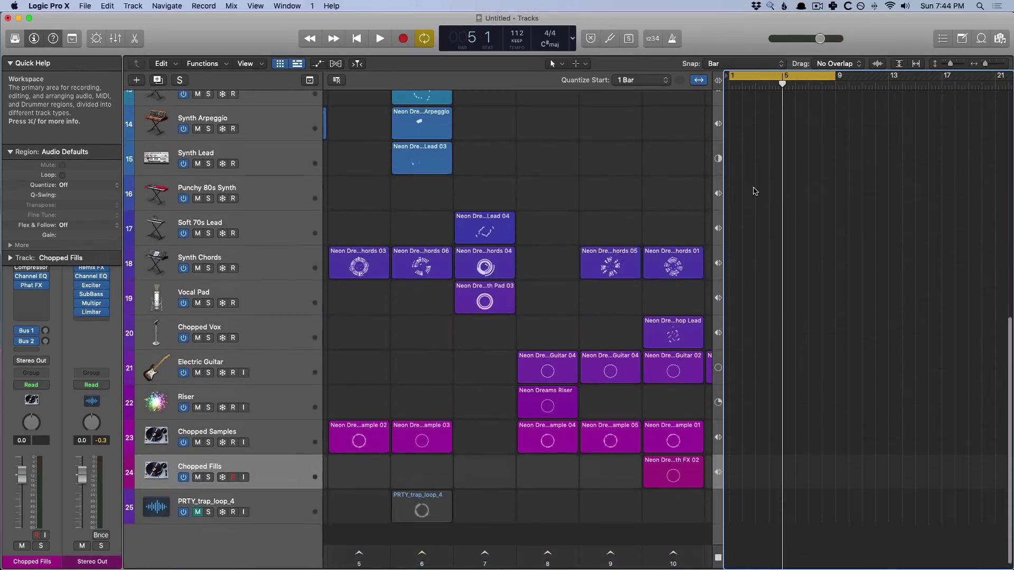
{"action": "scroll", "coordinate": [753, 192], "scroll_direction": "down", "scroll_amount": 1}
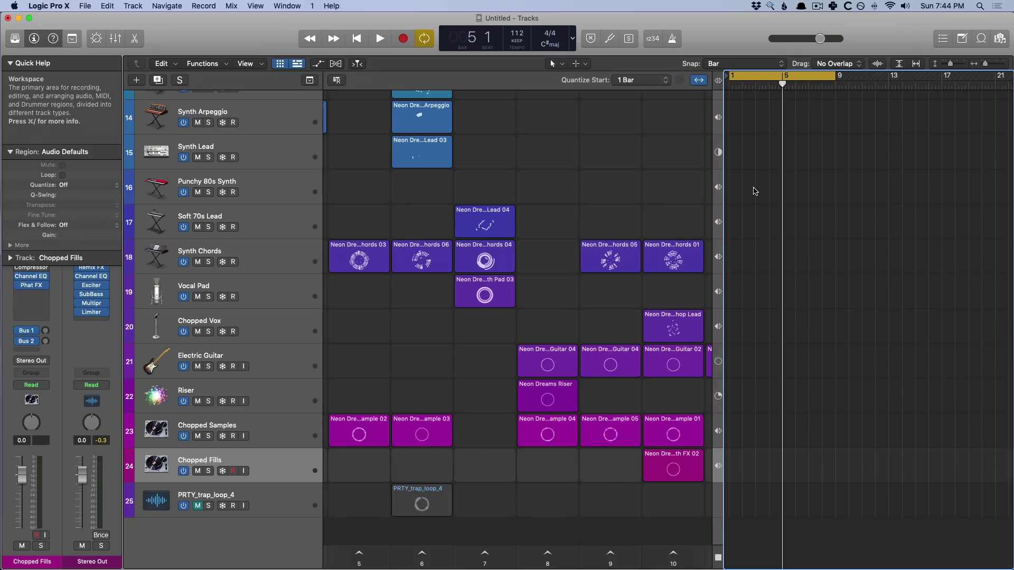
{"action": "scroll", "coordinate": [518, 317], "scroll_direction": "right", "scroll_amount": 2}
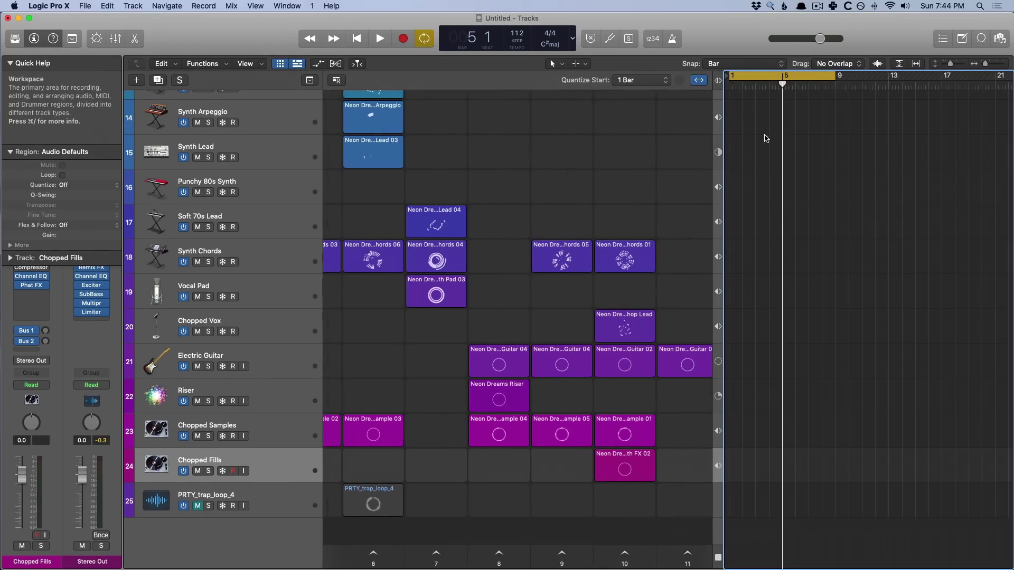
{"action": "scroll", "coordinate": [766, 150], "scroll_direction": "right", "scroll_amount": 1}
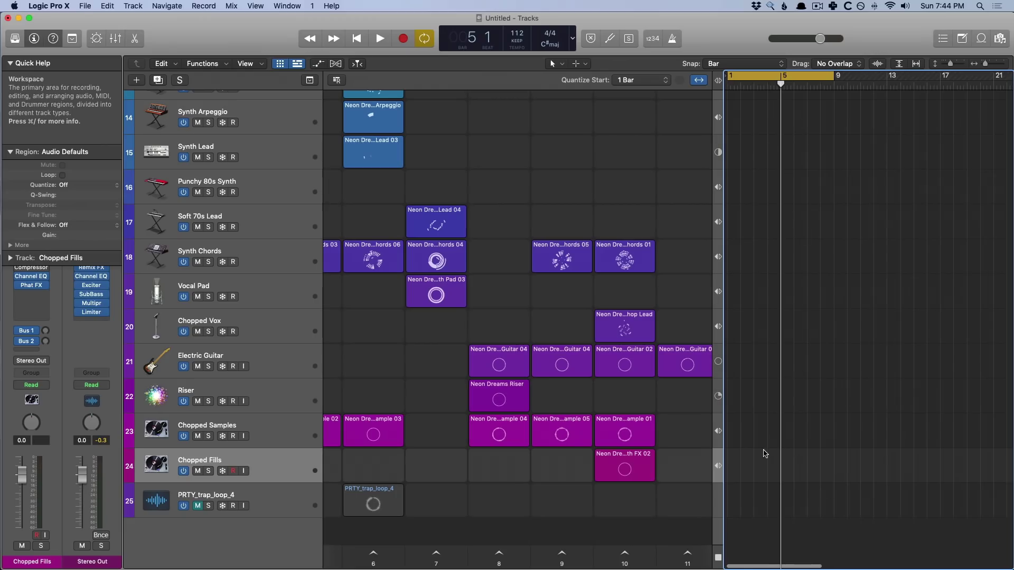
{"action": "mouse_move", "coordinate": [629, 465]}
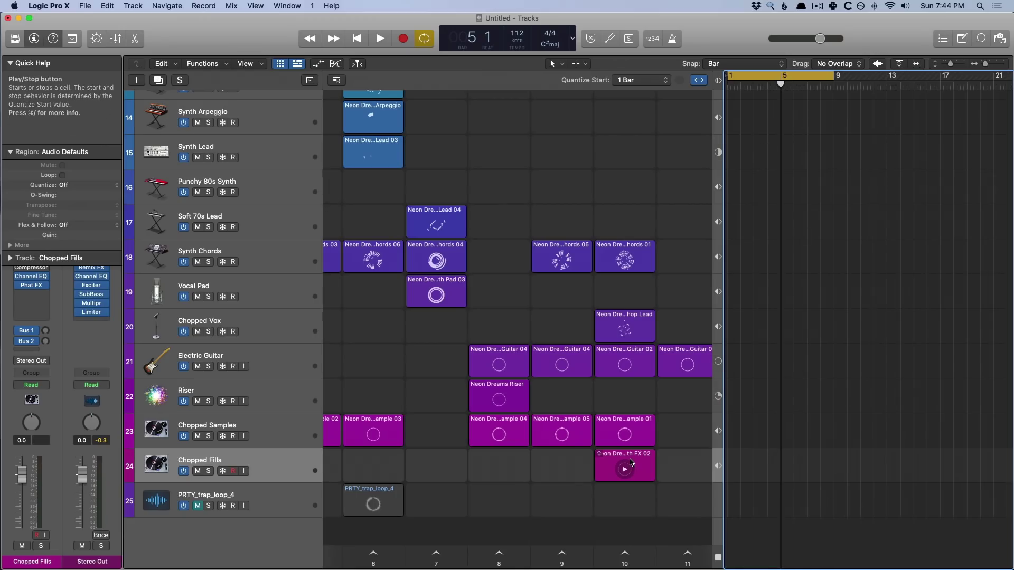
{"action": "left_click_drag", "start_coordinate": [630, 463], "coordinate": [742, 460]}
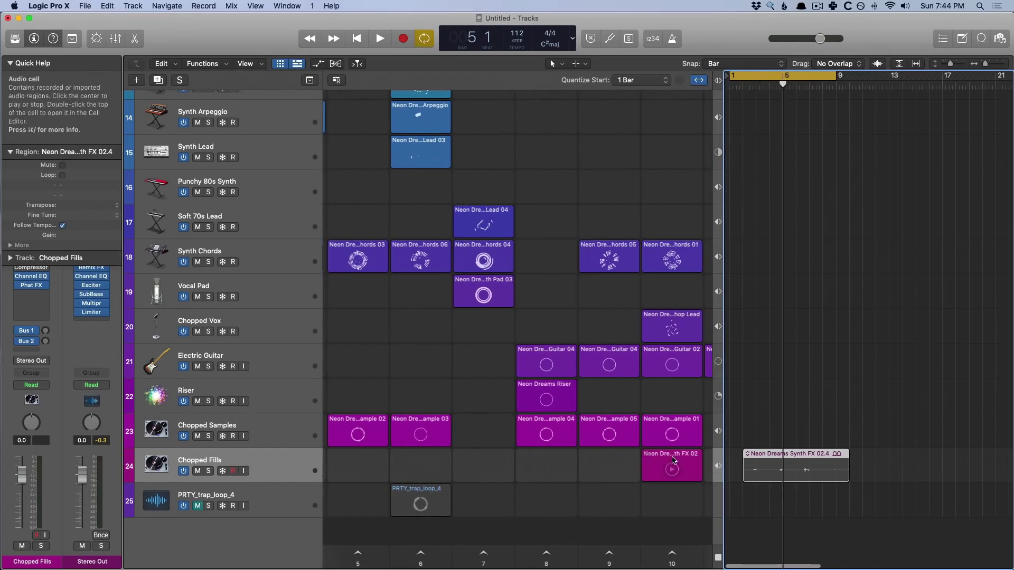
- Play the performance from scene 1, then stop it
{"action": "scroll", "coordinate": [596, 467], "scroll_direction": "left", "scroll_amount": 10}
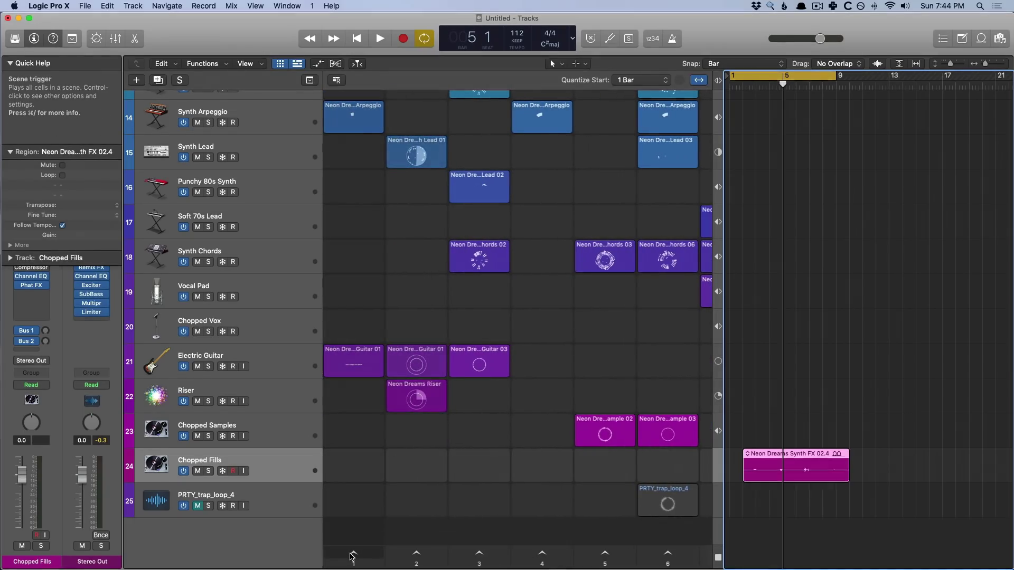
{"action": "left_click", "coordinate": [353, 555]}
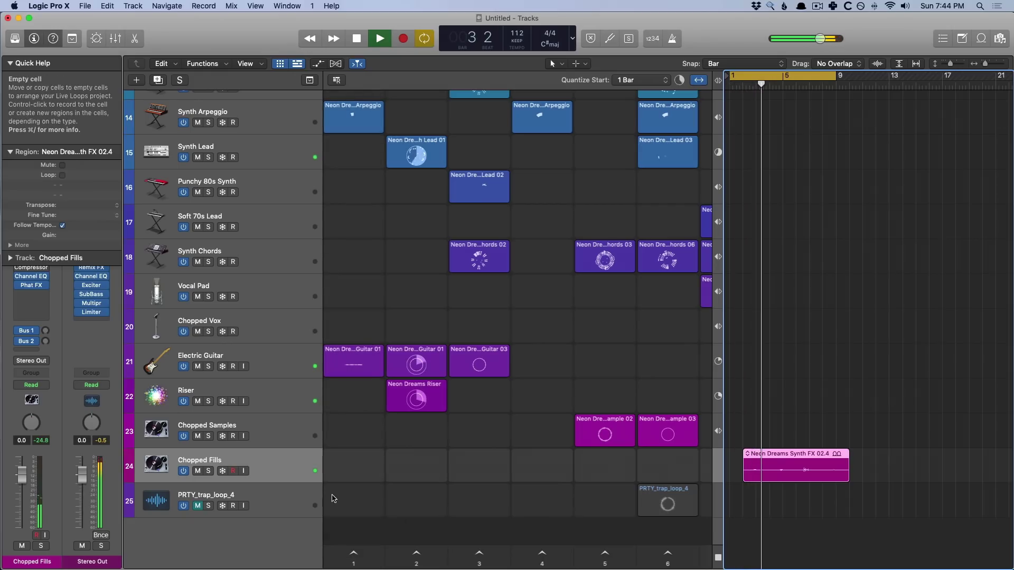
{"action": "key", "text": "space"}
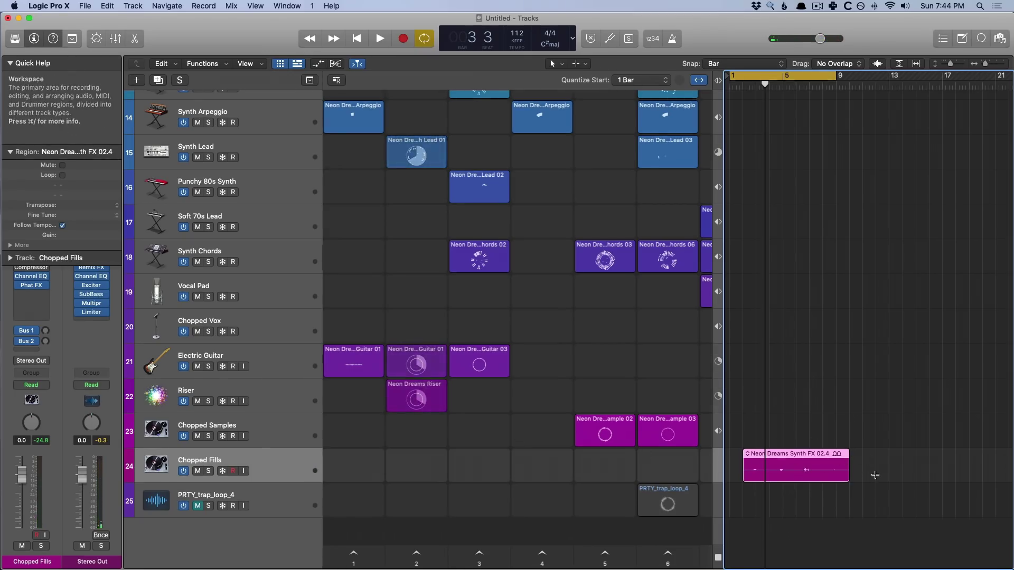
- Delete the Neon Dreams Synth FX 02.4 region from the Chopped Fills track
{"action": "left_click", "coordinate": [876, 472]}
{"action": "left_click", "coordinate": [835, 461]}
{"action": "key", "text": "Delete"}
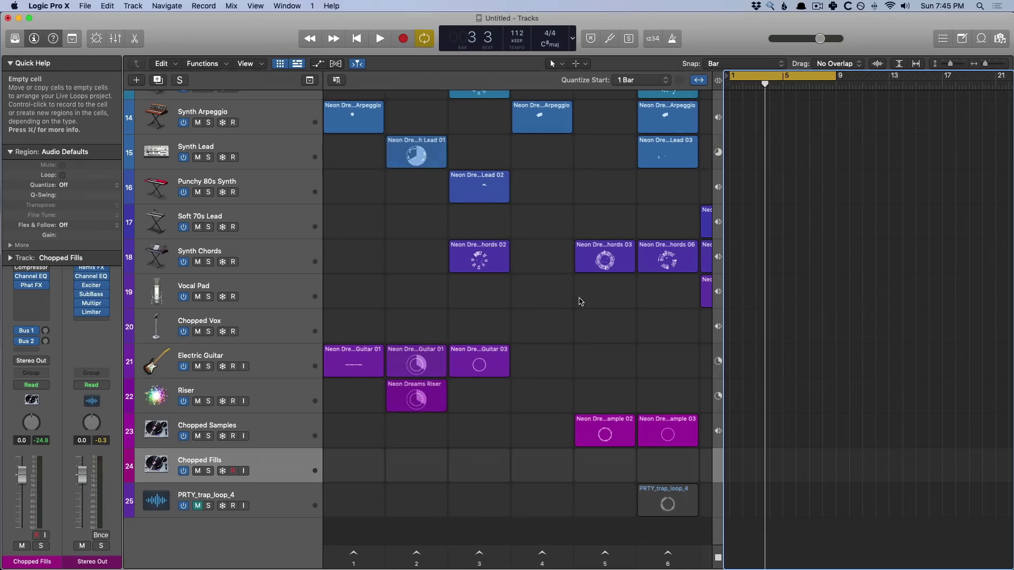
{"action": "left_click", "coordinate": [494, 255]}
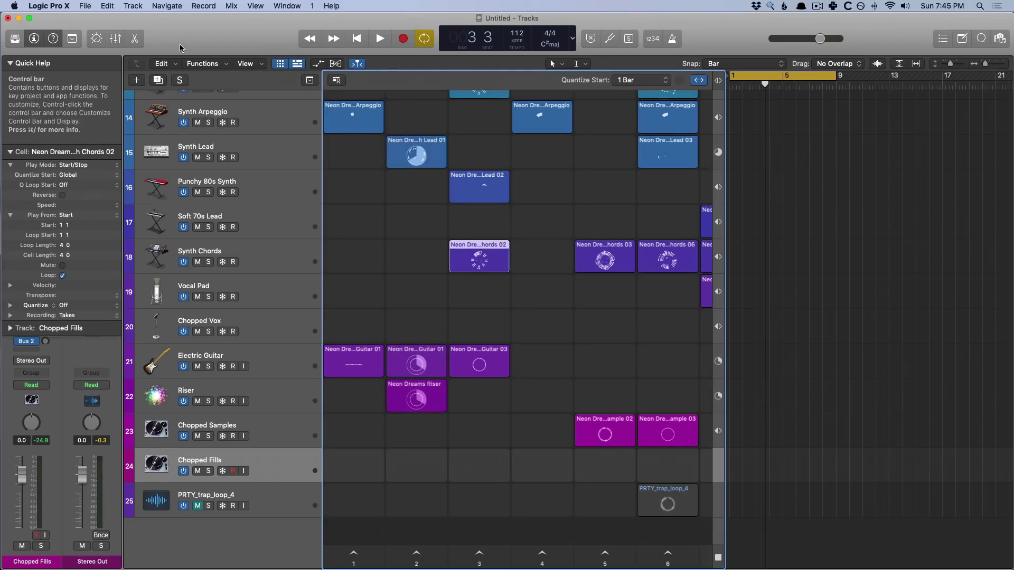
{"action": "left_click", "coordinate": [132, 38]}
{"action": "left_click", "coordinate": [132, 38]}
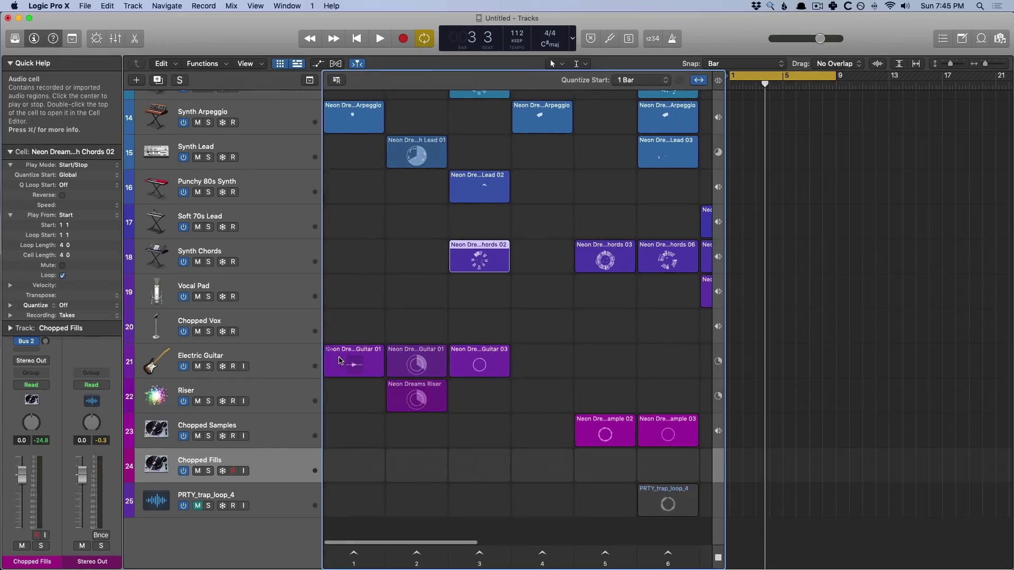
{"action": "left_click", "coordinate": [341, 359]}
{"action": "left_click", "coordinate": [134, 38]}
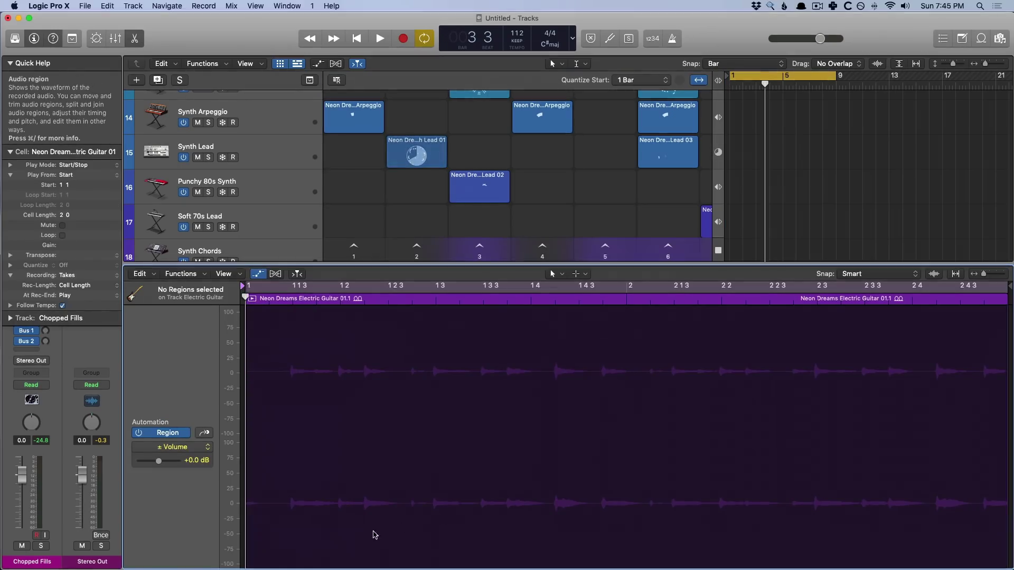
{"action": "key", "text": "e"}
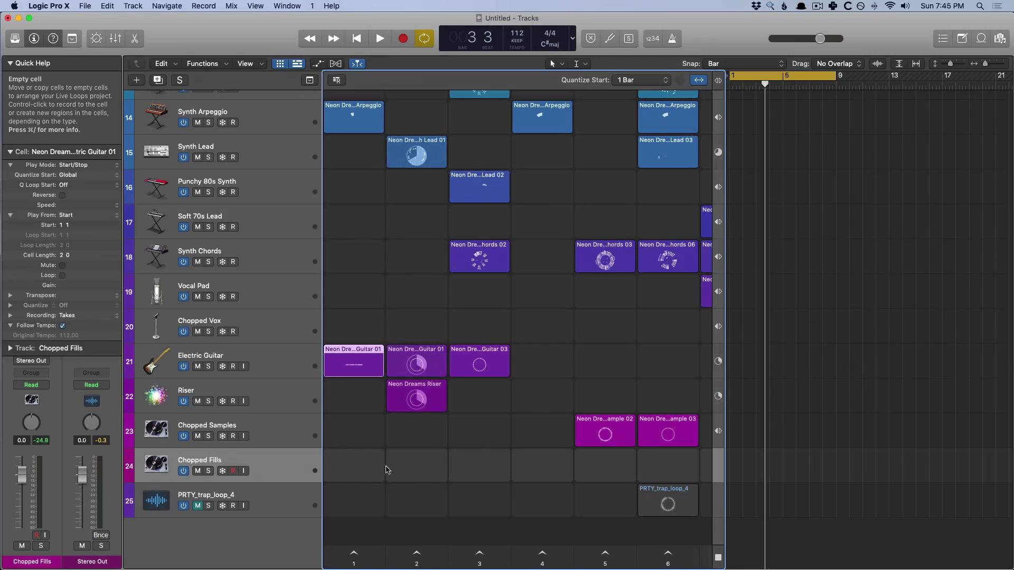
- Stop the grid cells and add one new Software Instrument track below PRTY_trap_loop_4
{"action": "left_click", "coordinate": [718, 556]}
{"action": "left_click", "coordinate": [368, 562]}
{"action": "left_click", "coordinate": [283, 508]}
{"action": "key", "text": "alt+super+n"}
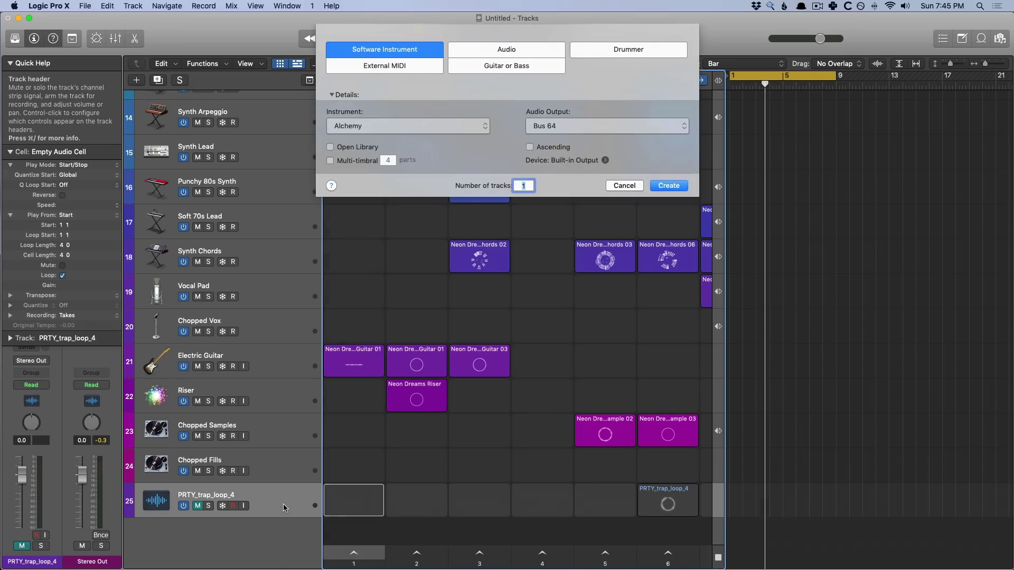
{"action": "key", "text": "Return"}
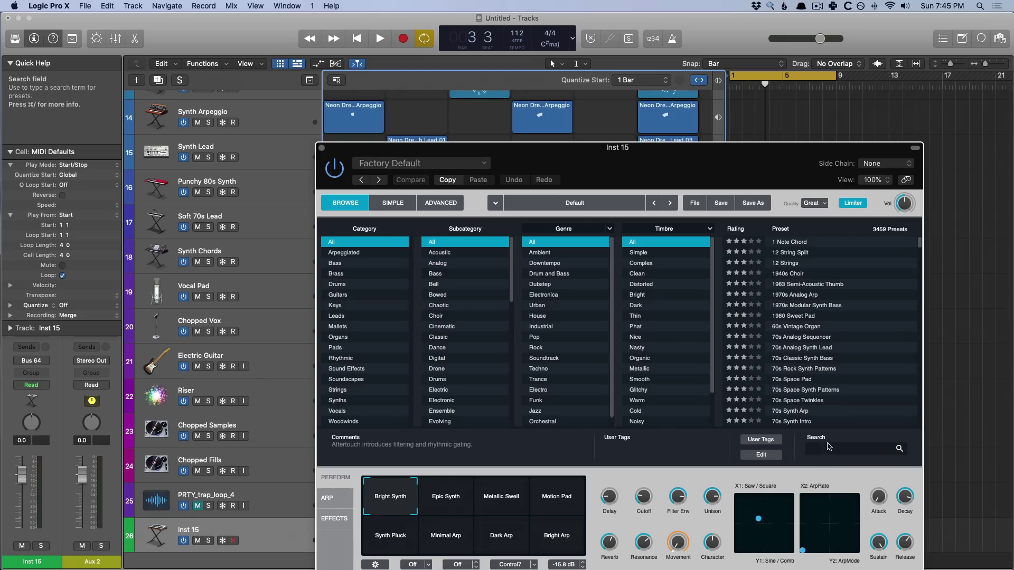
- Search Alchemy presets for '80s', load 80s Air Pad, and pick the Fast Tremolo snapshot
{"action": "left_click", "coordinate": [827, 447]}
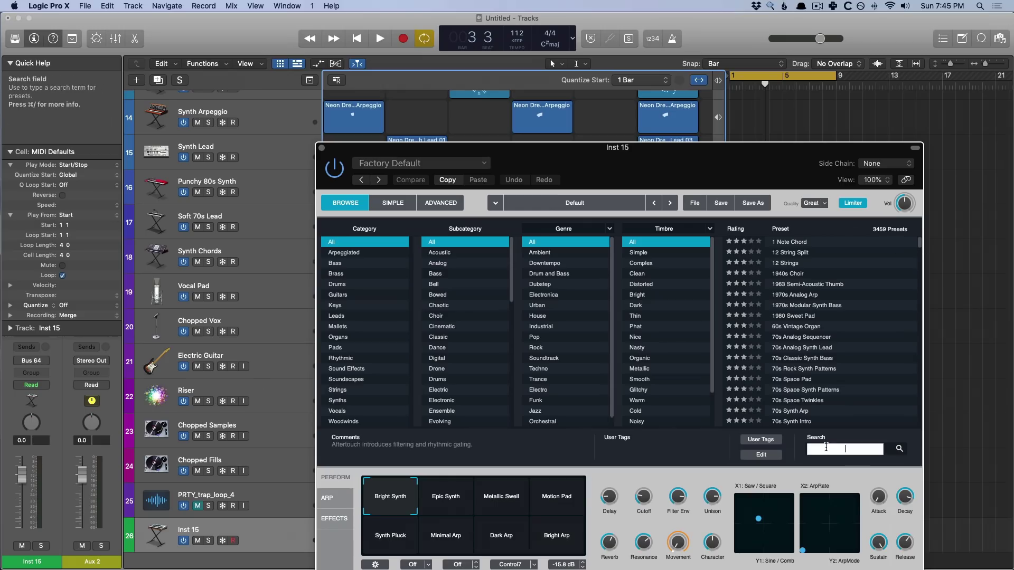
{"action": "type", "text": "80s"}
{"action": "key", "text": "Return"}
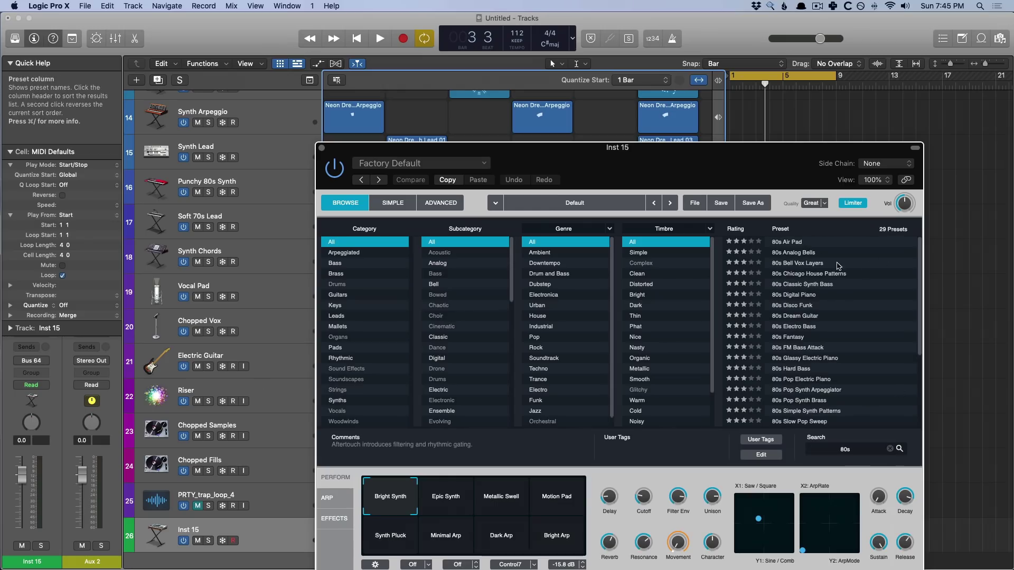
{"action": "left_click", "coordinate": [810, 243]}
{"action": "left_click", "coordinate": [494, 535]}
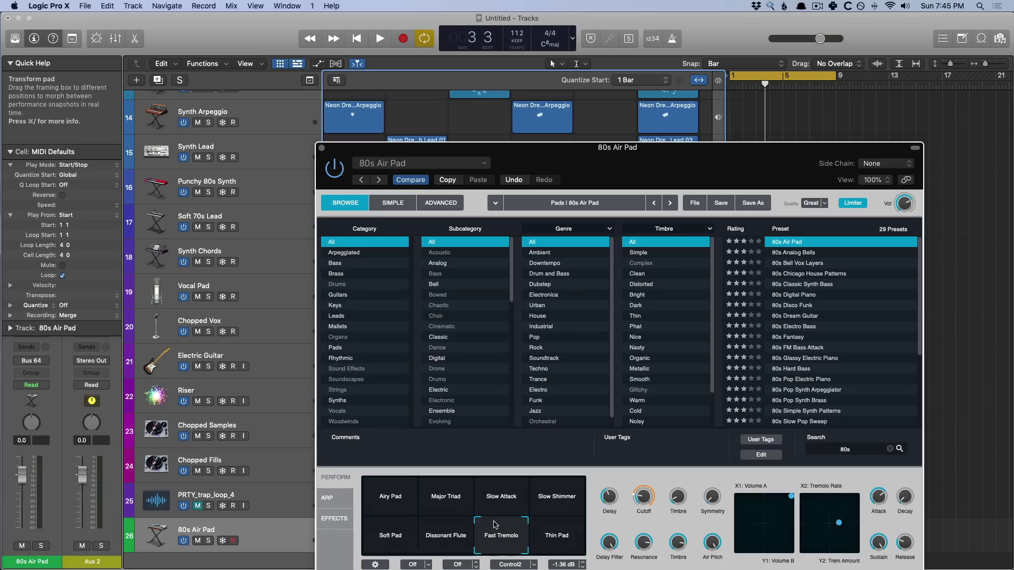
- Open Musical Typing, play a test note of the pad, and close the Alchemy window
{"action": "key", "text": "super+k"}
{"action": "key", "text": "t"}
{"action": "key", "text": "super+w"}
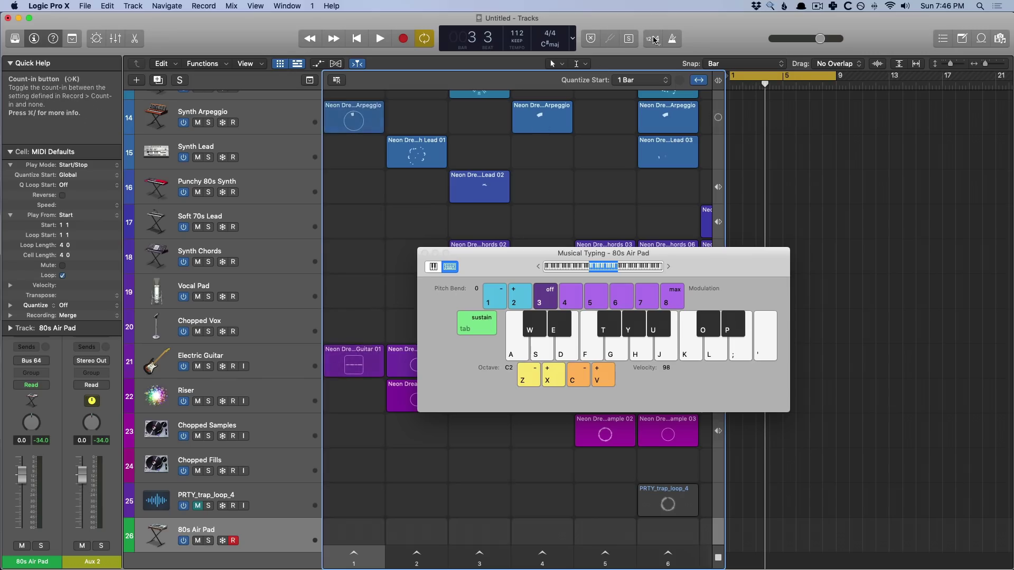
- With the metronome on, record a held 't' note into track 26's scene 1 cell, then close Musical Typing
{"action": "key", "text": "k"}
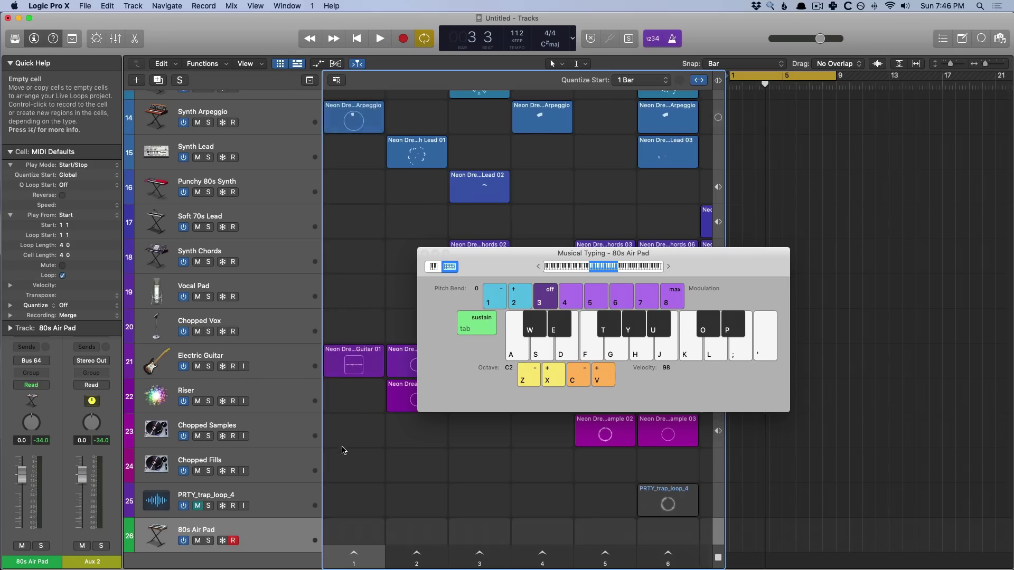
{"action": "mouse_move", "coordinate": [352, 534]}
{"action": "scroll", "coordinate": [353, 528], "scroll_direction": "down", "scroll_amount": 1}
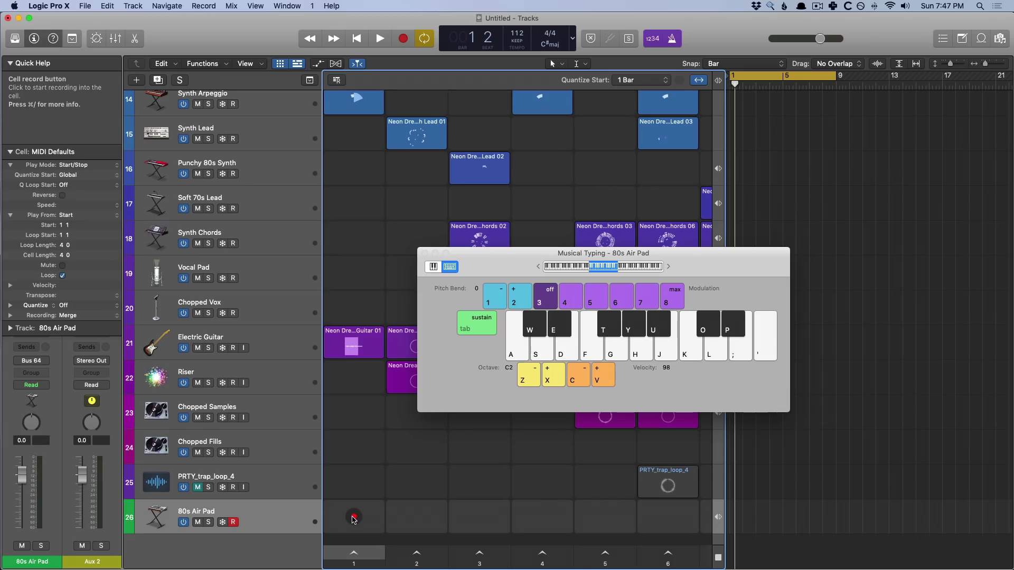
{"action": "left_click", "coordinate": [354, 517]}
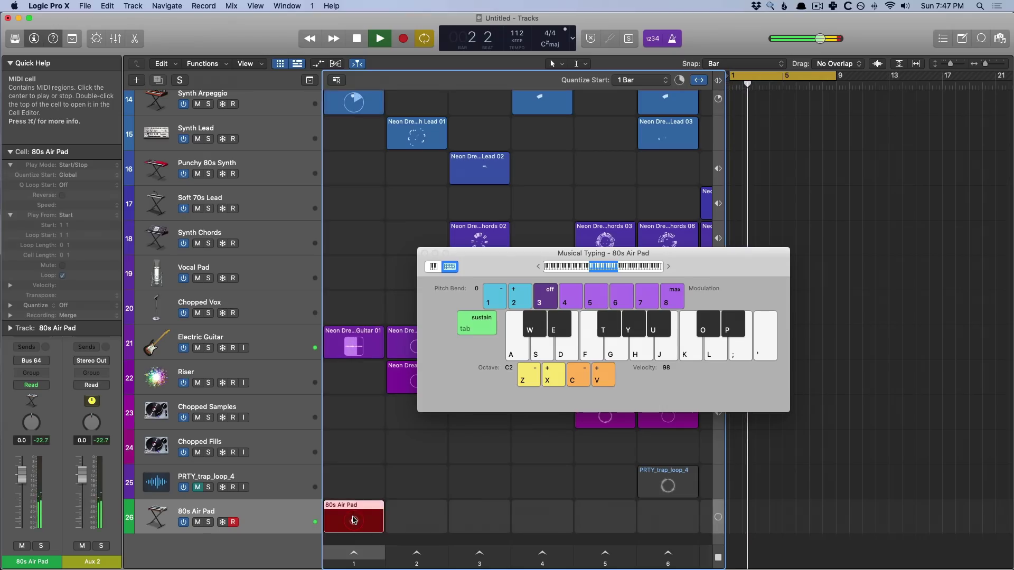
{"action": "key", "text": "t"}
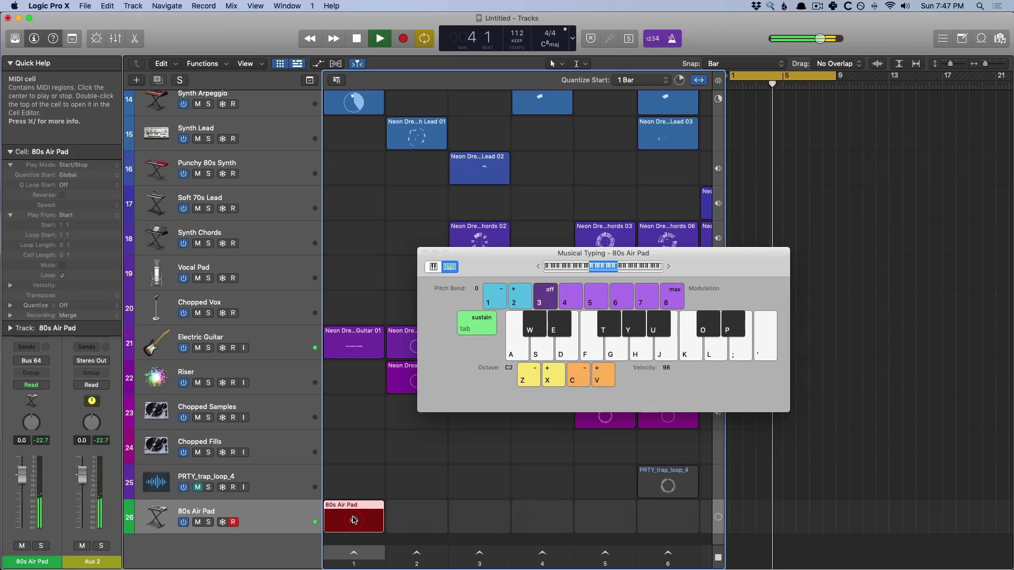
{"action": "left_click", "coordinate": [352, 521]}
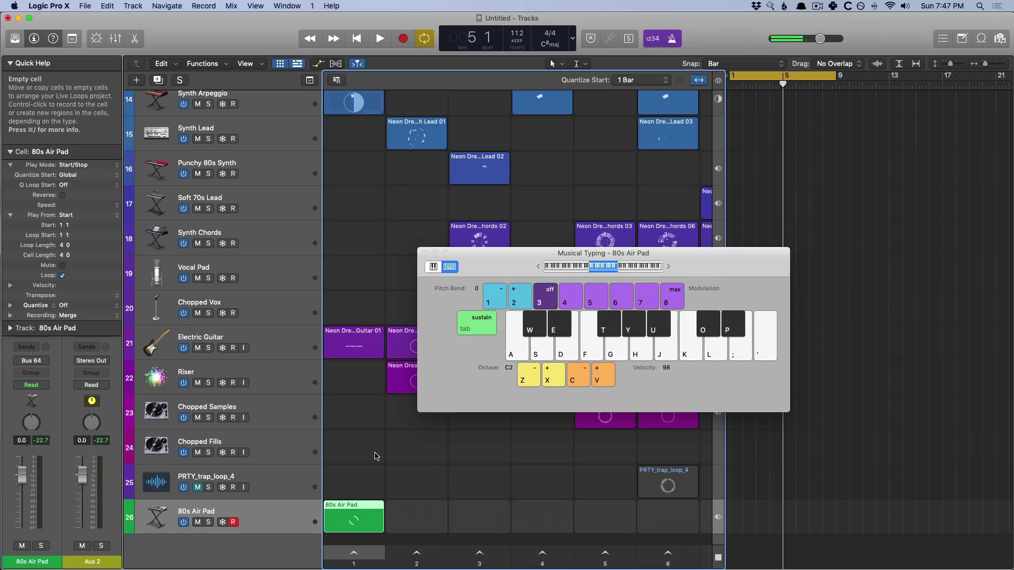
{"action": "left_click", "coordinate": [423, 254]}
{"action": "mouse_move", "coordinate": [338, 511]}
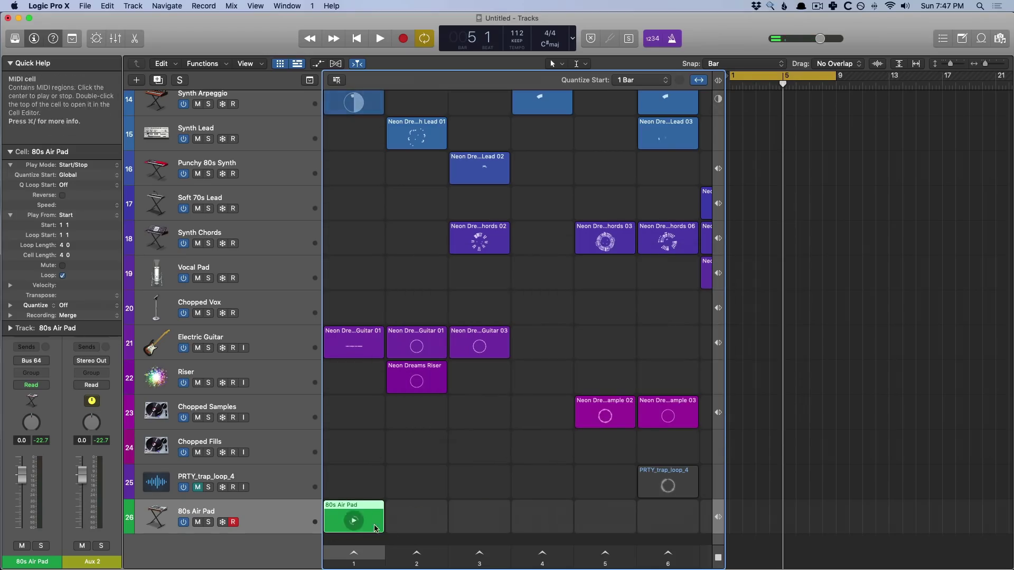
{"action": "double_click", "coordinate": [331, 502]}
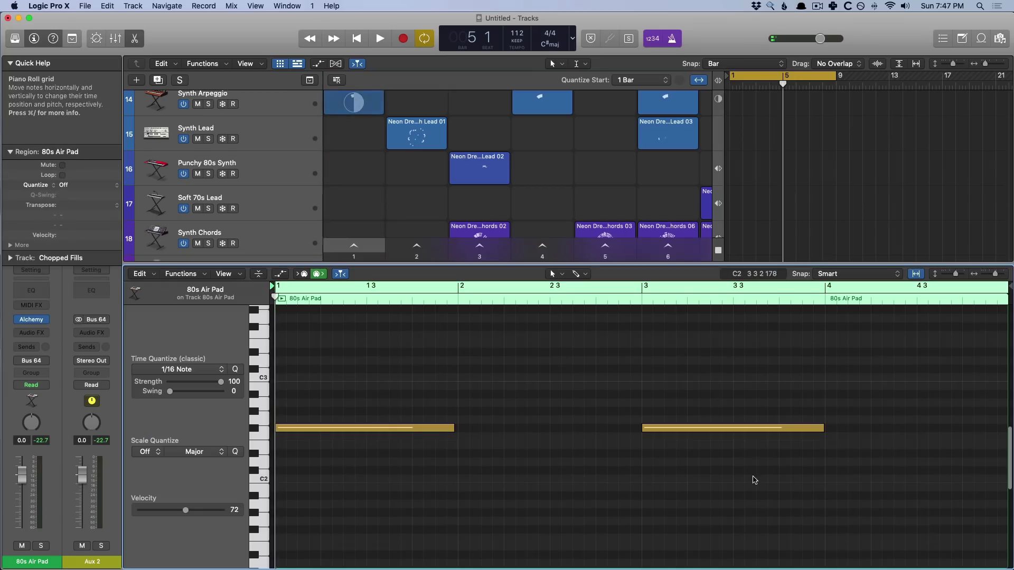
{"action": "left_click_drag", "start_coordinate": [754, 478], "coordinate": [392, 402]}
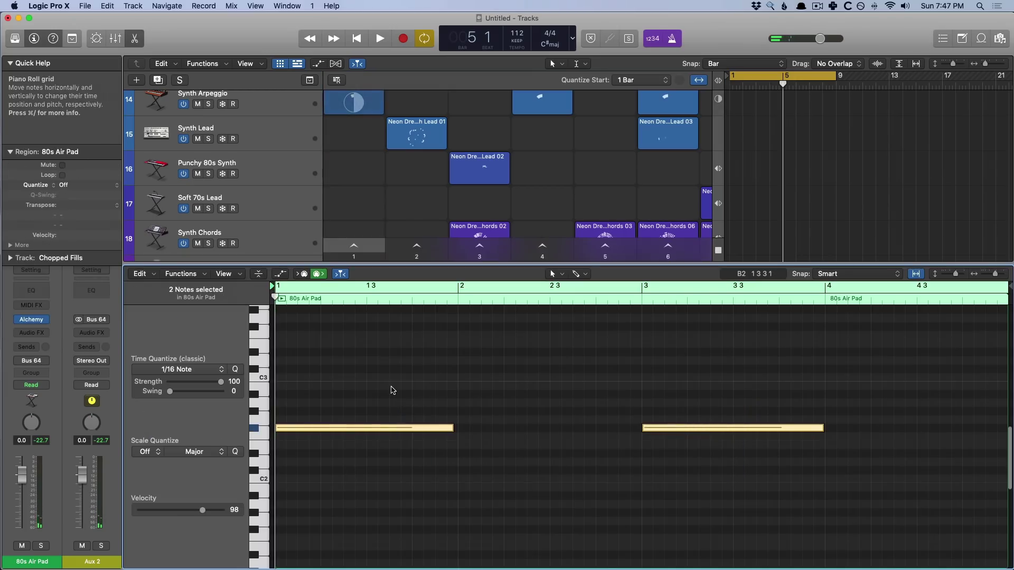
{"action": "key", "text": "e"}
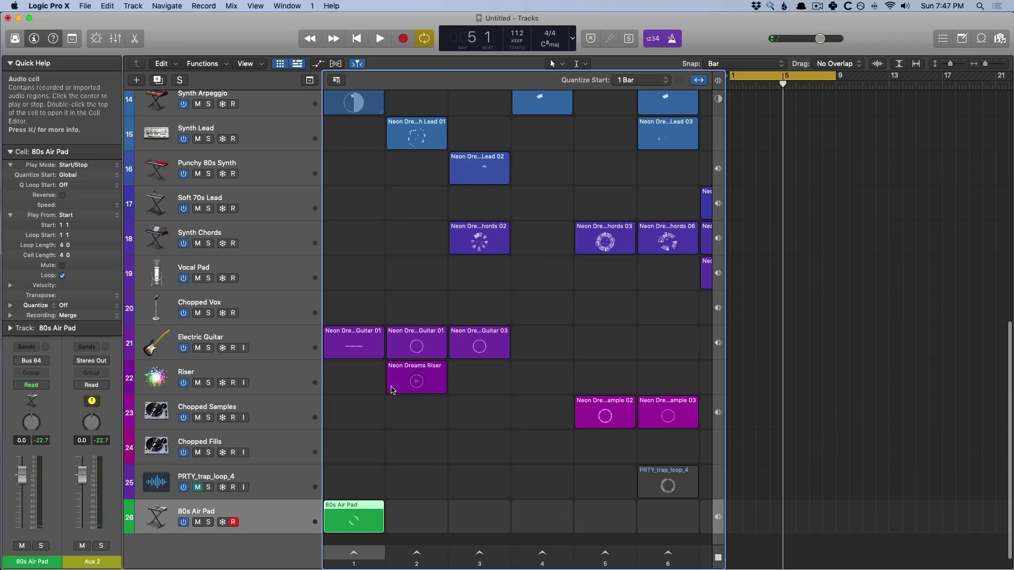
{"action": "left_click", "coordinate": [354, 553]}
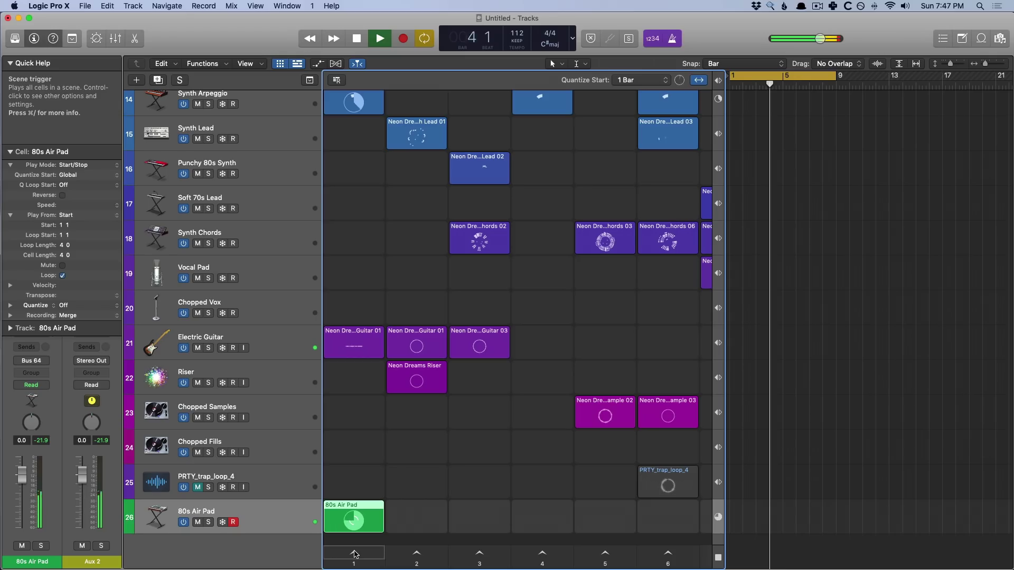
{"action": "key", "text": "space"}
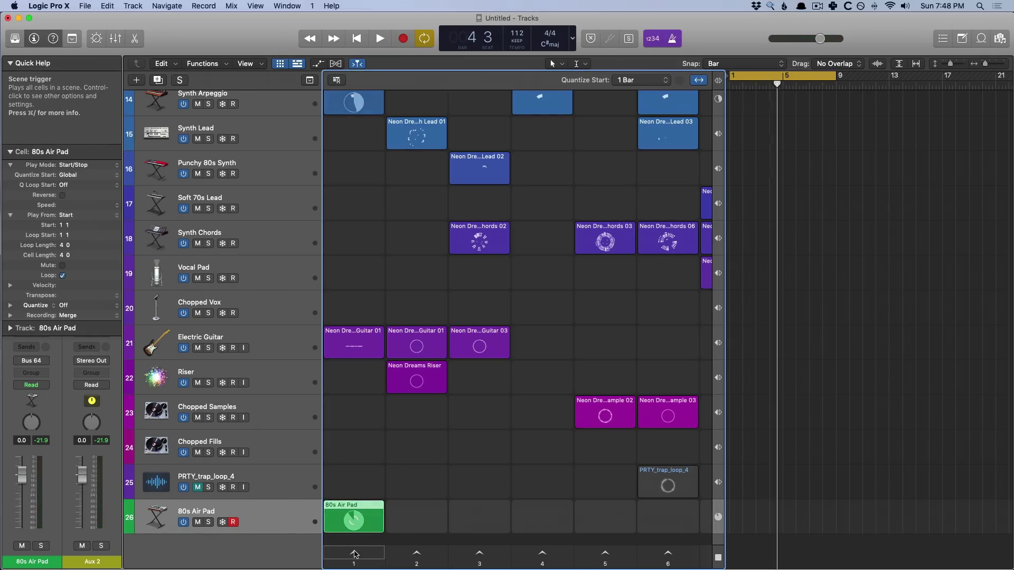
- Mute the 80s Air Pad track, solo PRTY_trap_loop_4, and hide the tracks area
{"action": "left_click", "coordinate": [198, 522]}
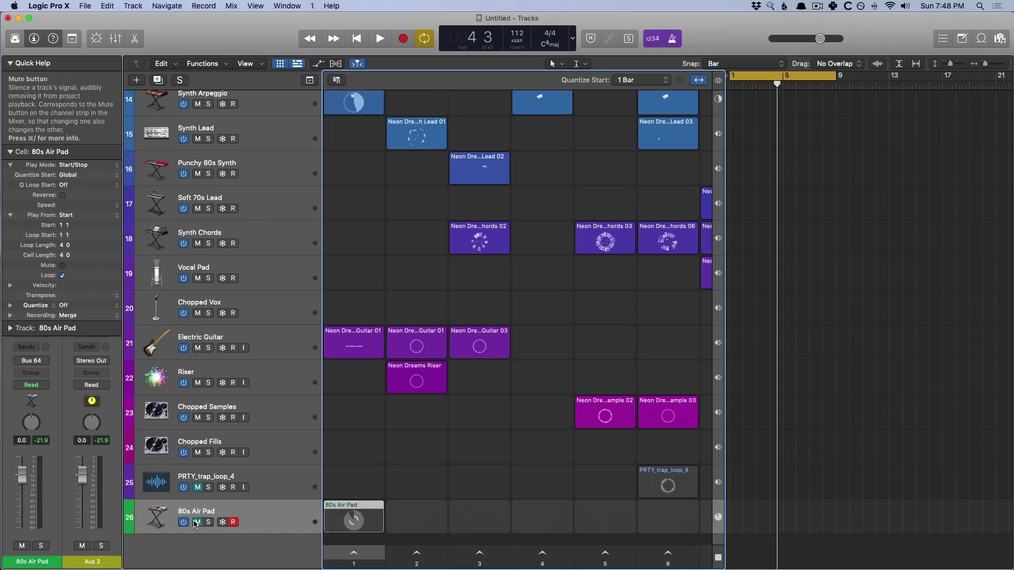
{"action": "left_click", "coordinate": [208, 487]}
{"action": "scroll", "coordinate": [437, 482], "scroll_direction": "right", "scroll_amount": 1}
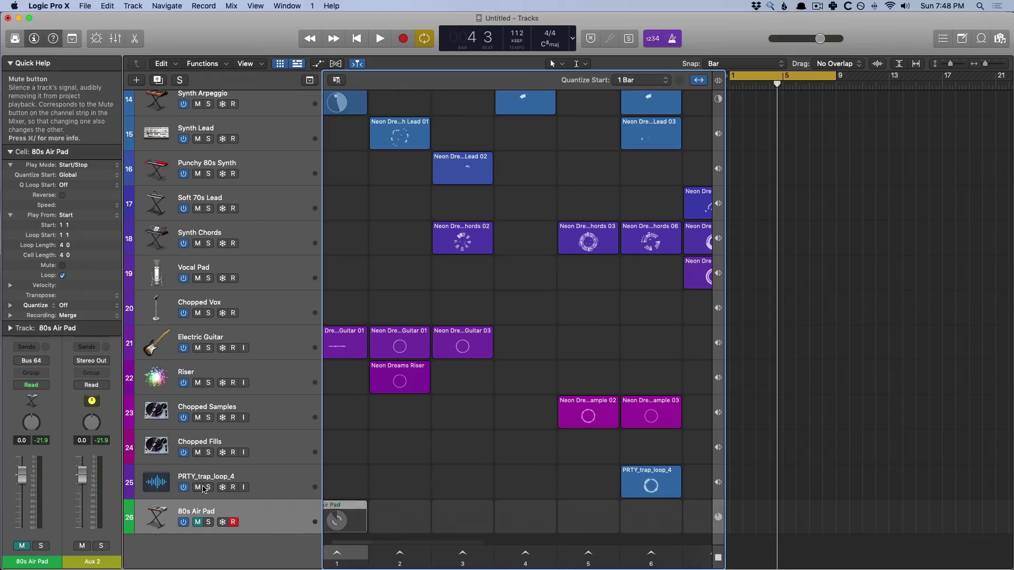
{"action": "left_click", "coordinate": [296, 64]}
- Inspect the PRTY_trap_loop_4 cell's audio, then extract its best 4-bar loops into new cells
{"action": "left_click", "coordinate": [649, 479]}
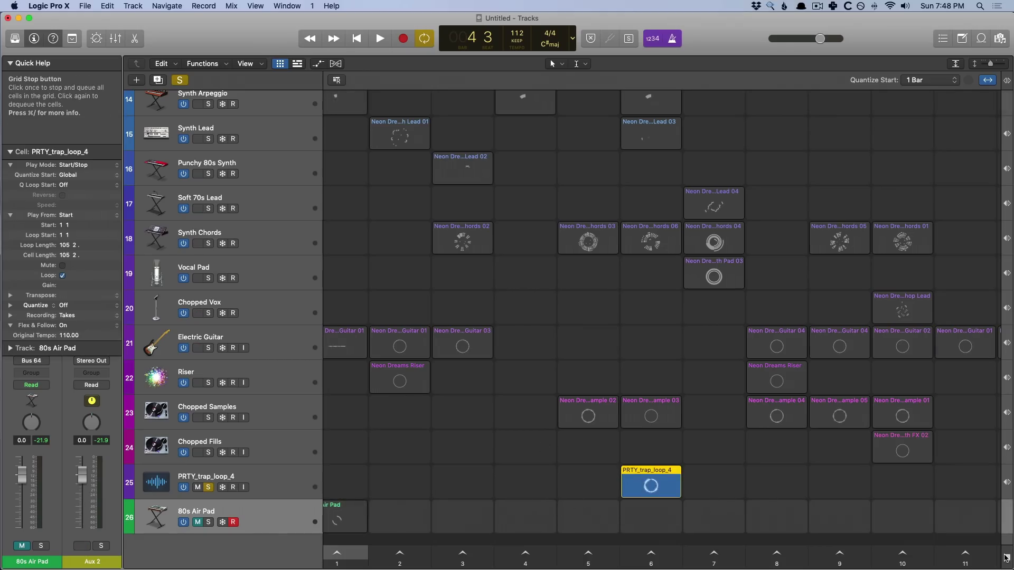
{"action": "double_click", "coordinate": [678, 492]}
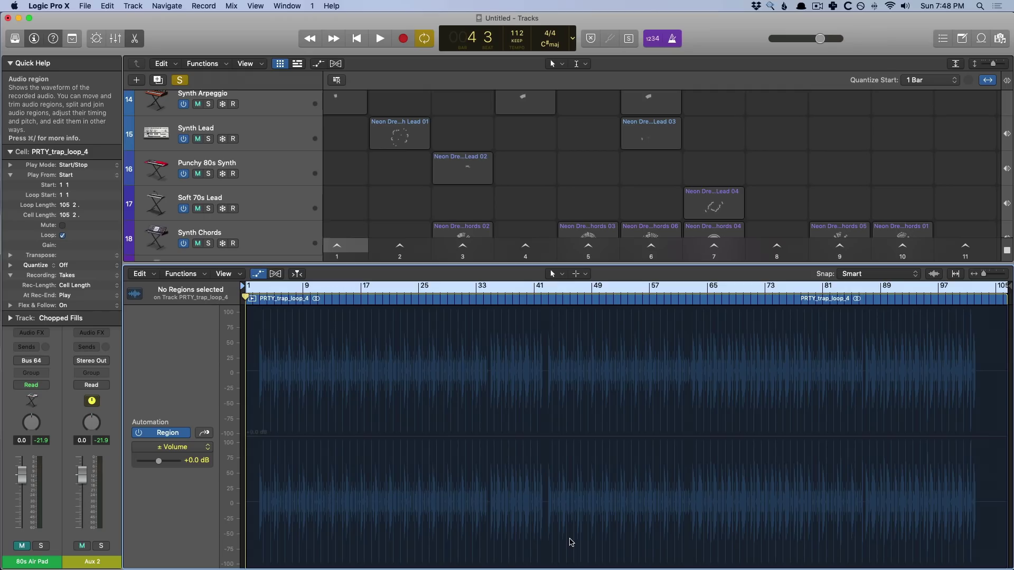
{"action": "key", "text": "e"}
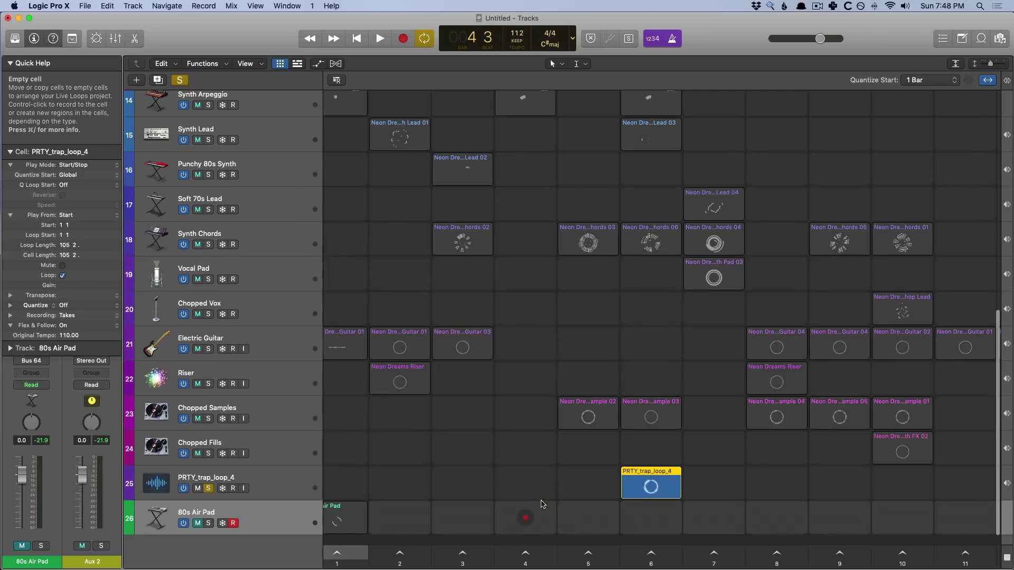
{"action": "right_click", "coordinate": [650, 472]}
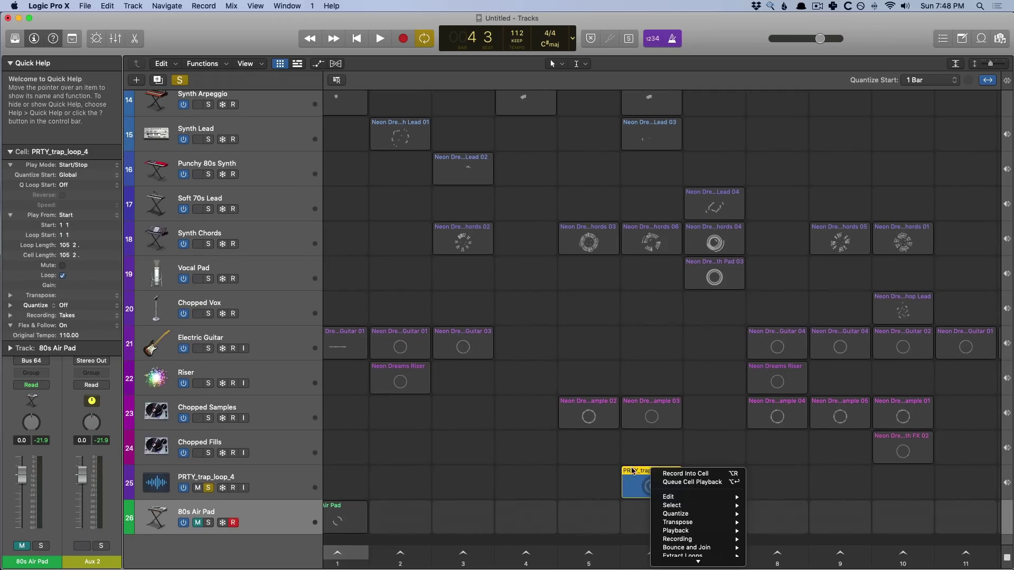
{"action": "mouse_move", "coordinate": [694, 489]}
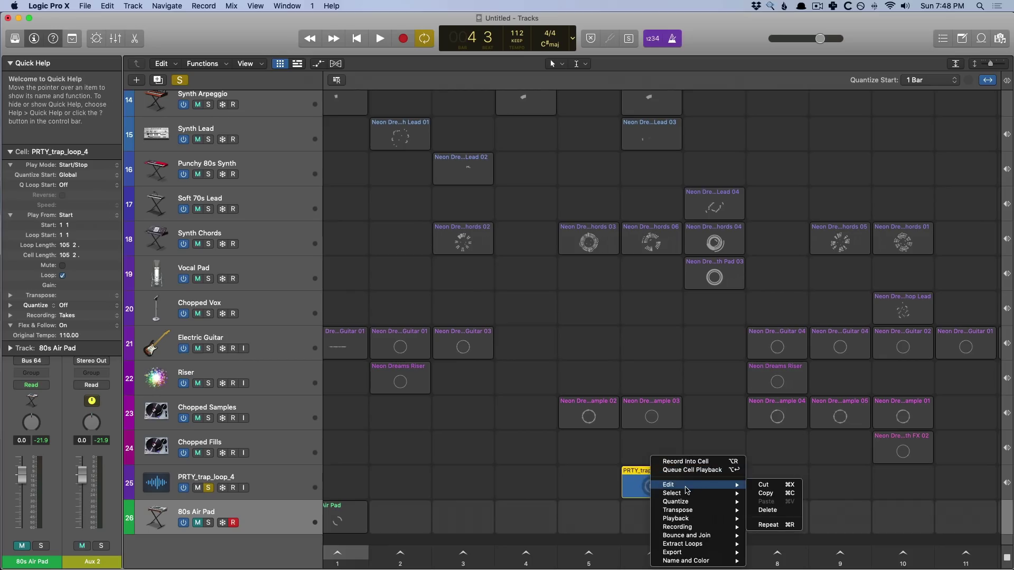
{"action": "mouse_move", "coordinate": [696, 546]}
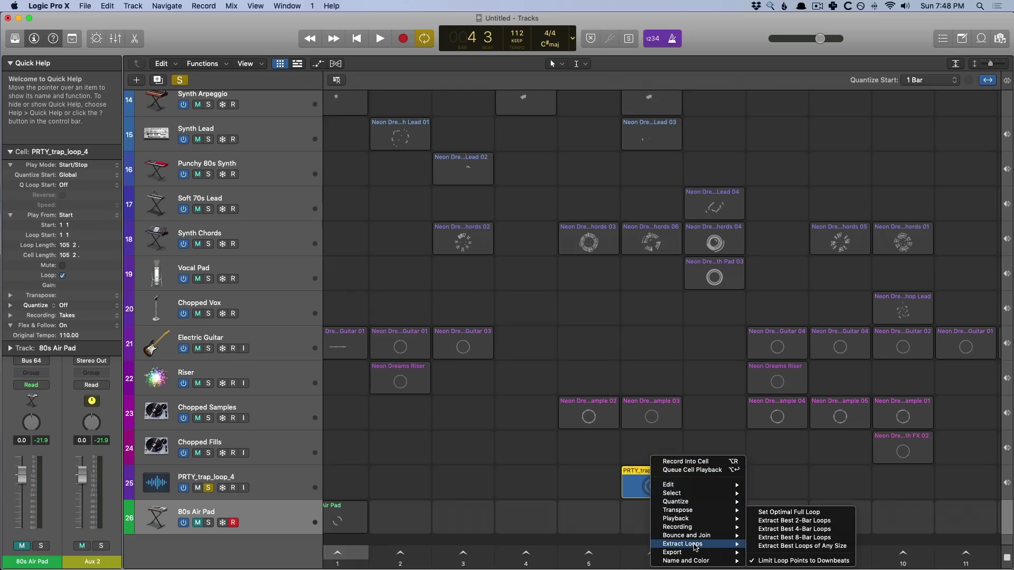
{"action": "left_click", "coordinate": [794, 530]}
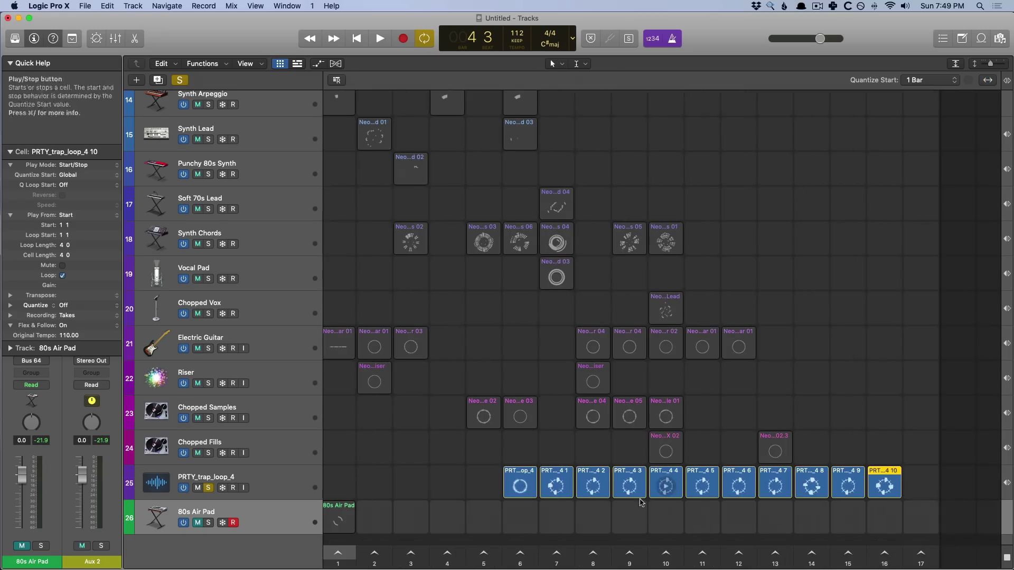
{"action": "left_click", "coordinate": [520, 478]}
{"action": "double_click", "coordinate": [520, 478]}
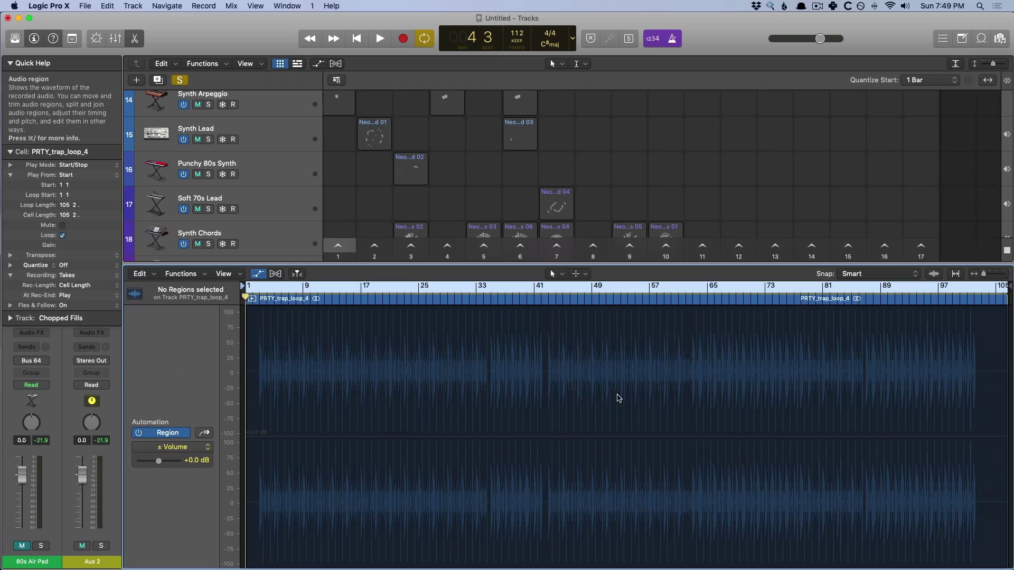
{"action": "key", "text": "e"}
{"action": "left_click", "coordinate": [552, 470]}
{"action": "double_click", "coordinate": [552, 470]}
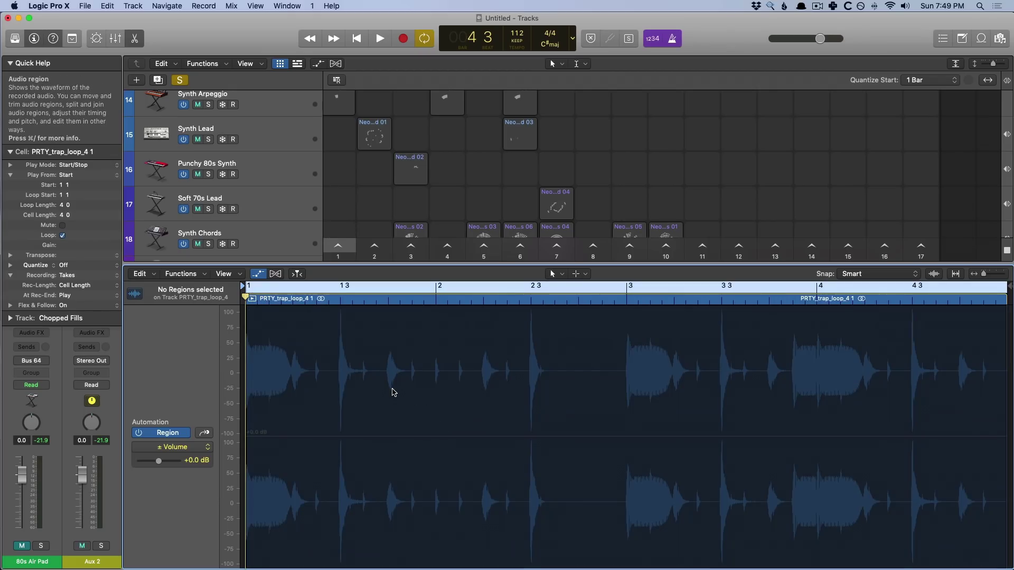
{"action": "key", "text": "e"}
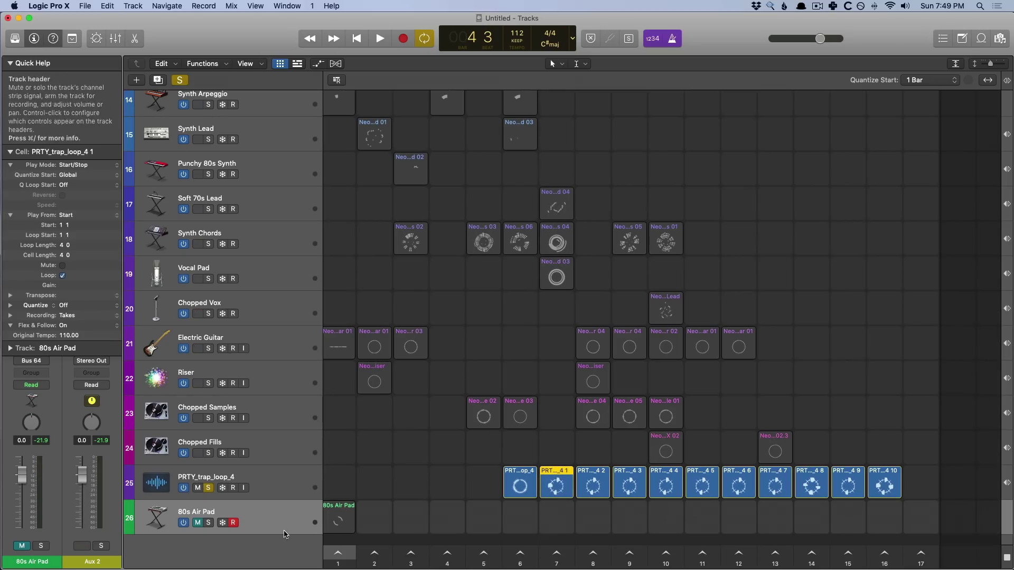
- Unsolo PRTY_trap_loop_4, audition three cells together, then marquee-select the ten numbered PRTY cells
{"action": "left_click", "coordinate": [208, 488]}
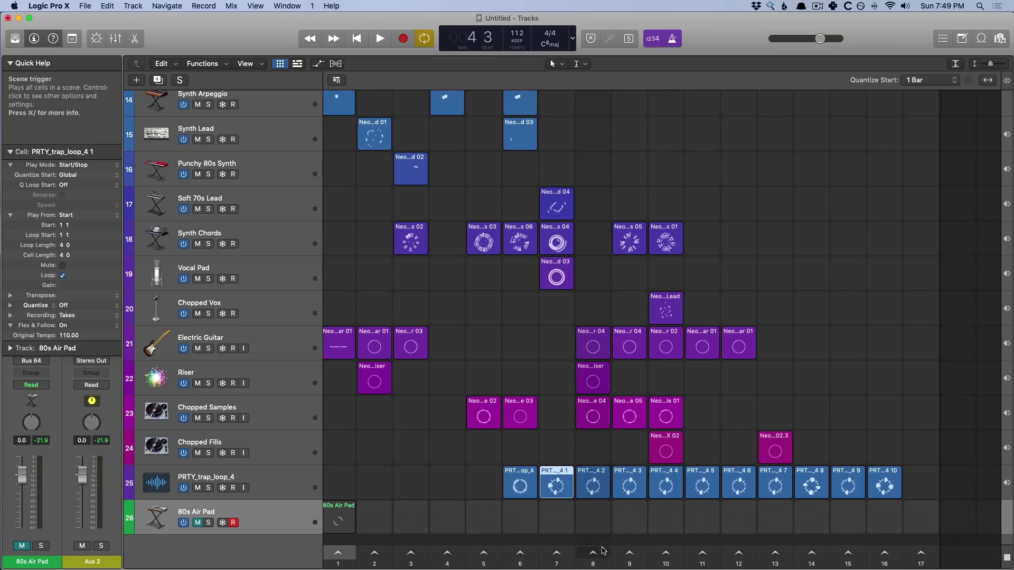
{"action": "left_click", "coordinate": [593, 483]}
{"action": "left_click", "coordinate": [594, 404], "text": "shift"}
{"action": "left_click", "coordinate": [593, 379], "text": "shift"}
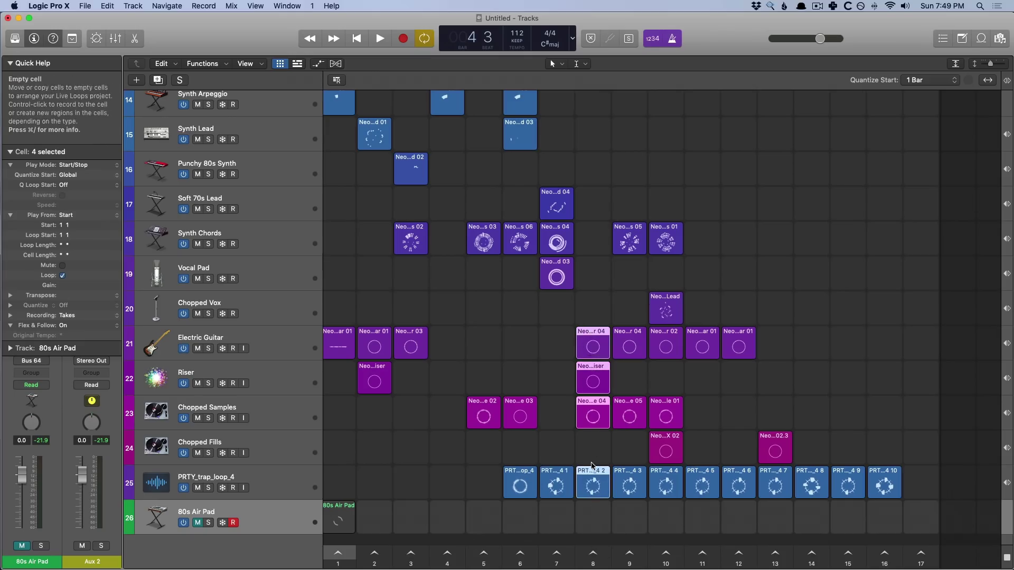
{"action": "left_click", "coordinate": [593, 481]}
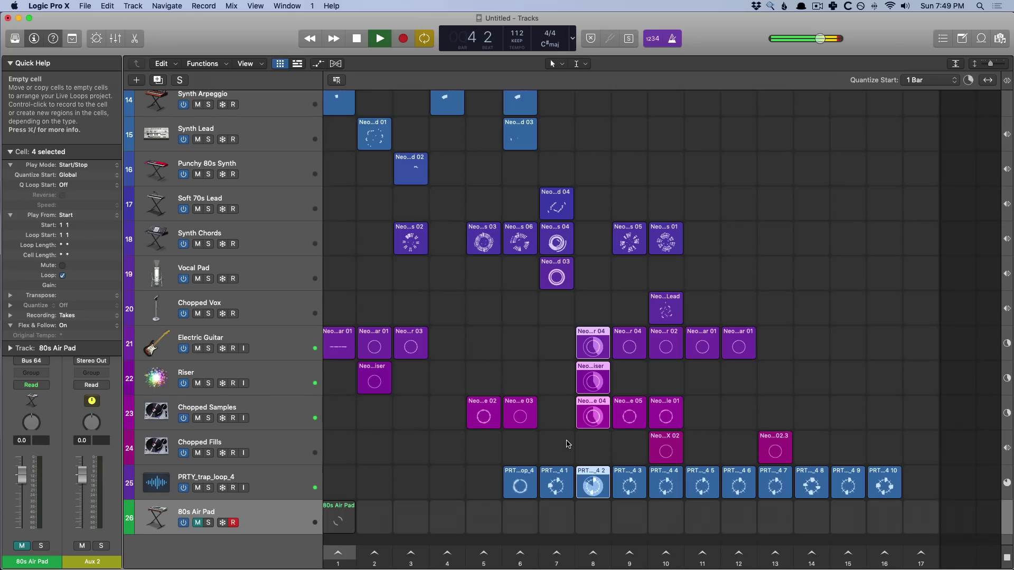
{"action": "key", "text": "space"}
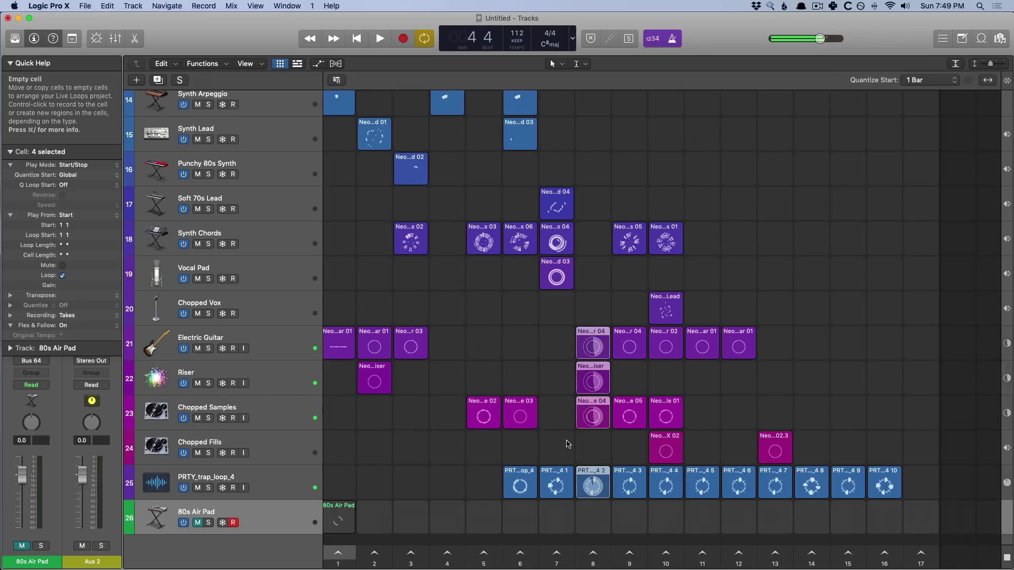
{"action": "left_click_drag", "start_coordinate": [921, 482], "coordinate": [544, 477]}
- Delete the ten selected loop cells and open the original PRTY_trap_loop_4 cell's waveform, zoomed out
{"action": "key", "text": "Delete"}
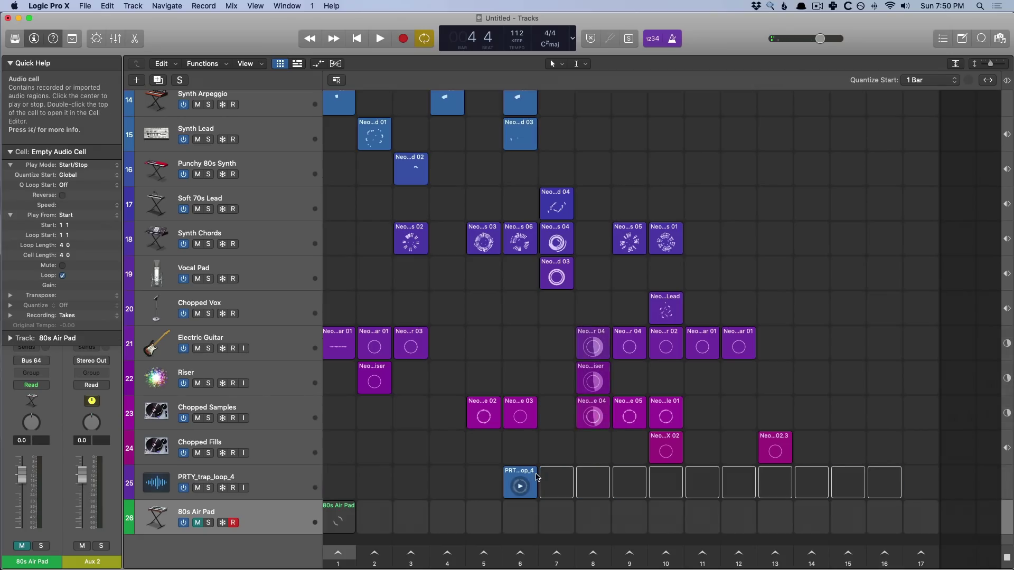
{"action": "left_click", "coordinate": [531, 474]}
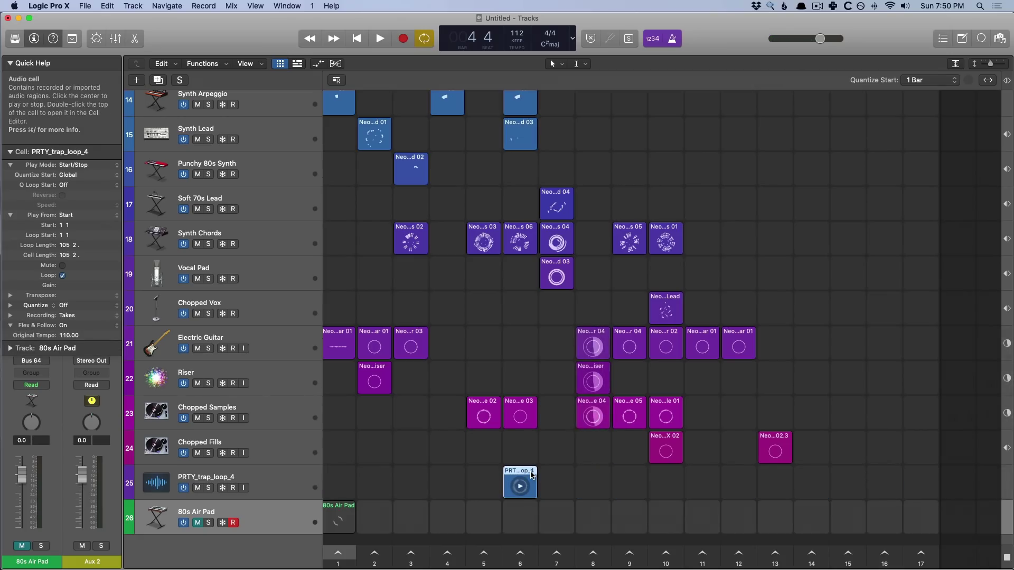
{"action": "double_click", "coordinate": [531, 474]}
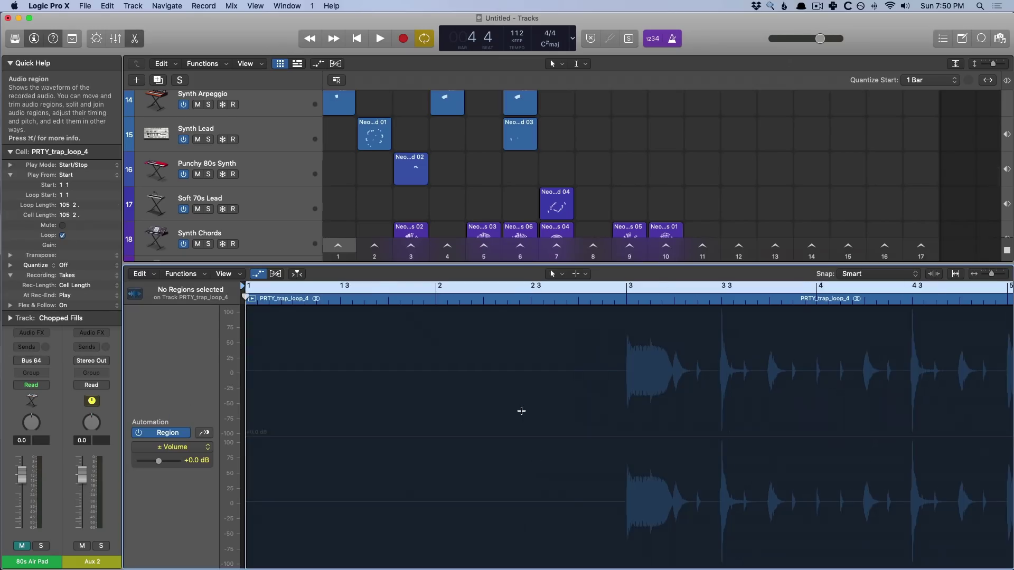
{"action": "key", "text": "super+Left"}
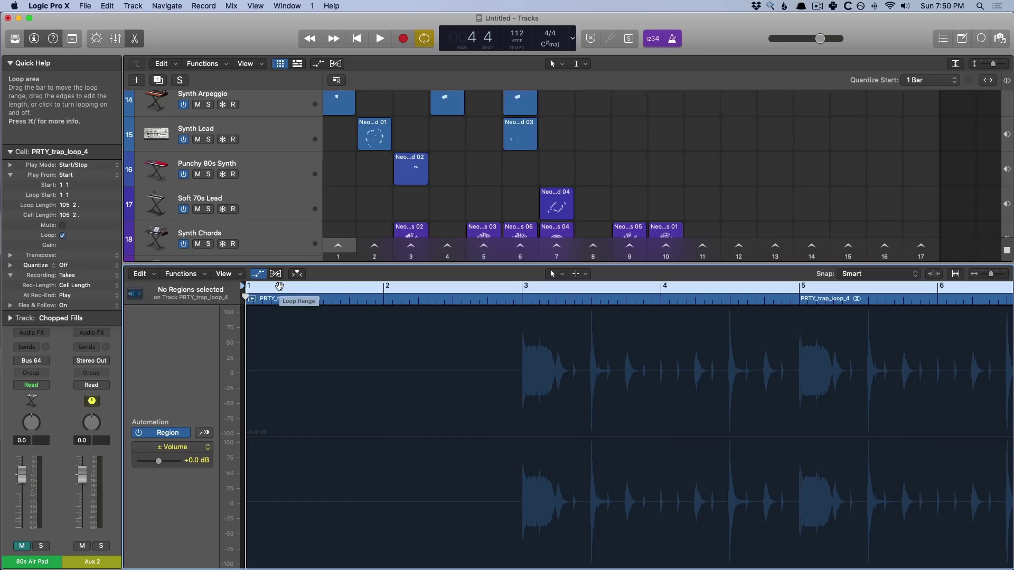
- Set the cell's loop to run from bar 3 to bar 7, then close the editor
{"action": "left_click_drag", "start_coordinate": [254, 287], "coordinate": [523, 318]}
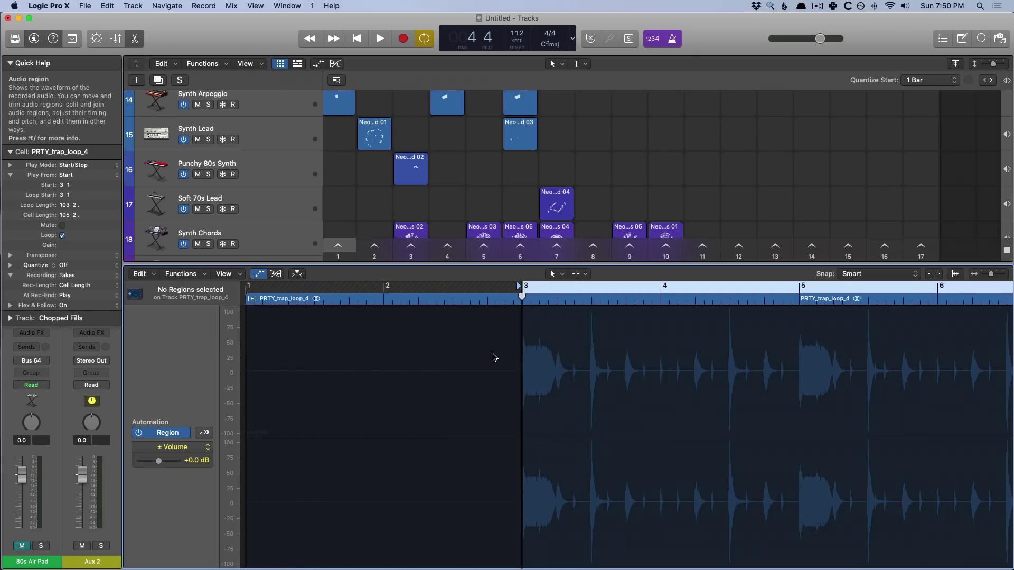
{"action": "scroll", "coordinate": [489, 356], "scroll_direction": "down", "scroll_amount": 10}
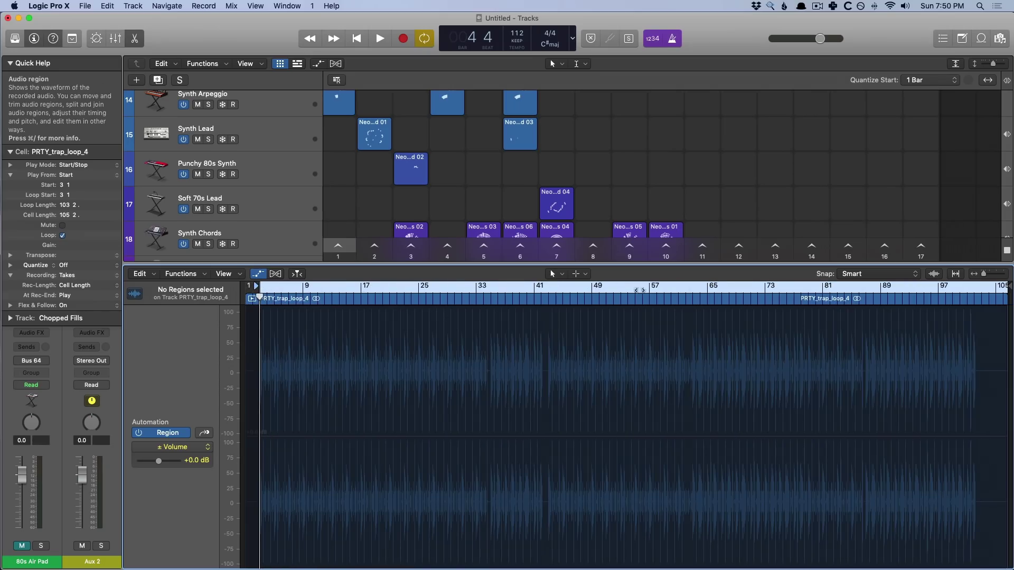
{"action": "left_click_drag", "start_coordinate": [1005, 288], "coordinate": [293, 302]}
{"action": "scroll", "coordinate": [291, 330], "scroll_direction": "up", "scroll_amount": 5}
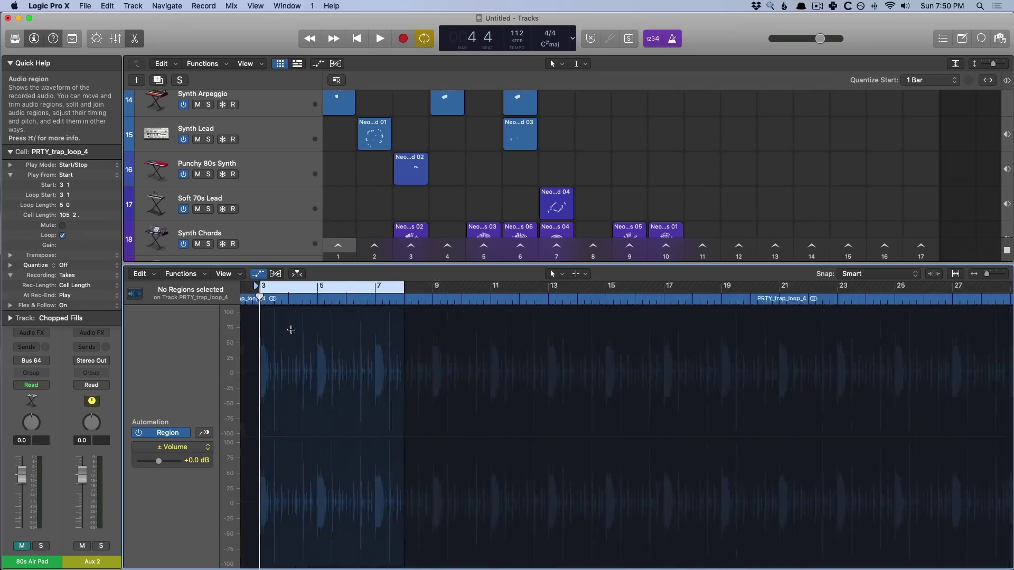
{"action": "scroll", "coordinate": [291, 330], "scroll_direction": "up", "scroll_amount": 2}
{"action": "left_click_drag", "start_coordinate": [516, 296], "coordinate": [461, 296]}
{"action": "key", "text": "e"}
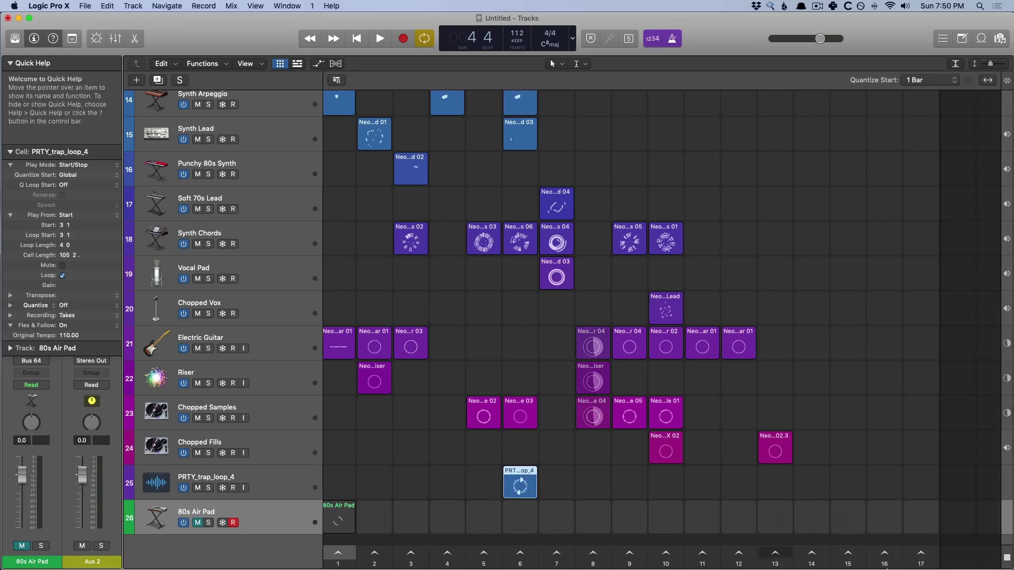
- Stop the scene 8 cells, play the shortened PRTY_trap_loop_4 cell alone, then stop playback
{"action": "left_click", "coordinate": [920, 553]}
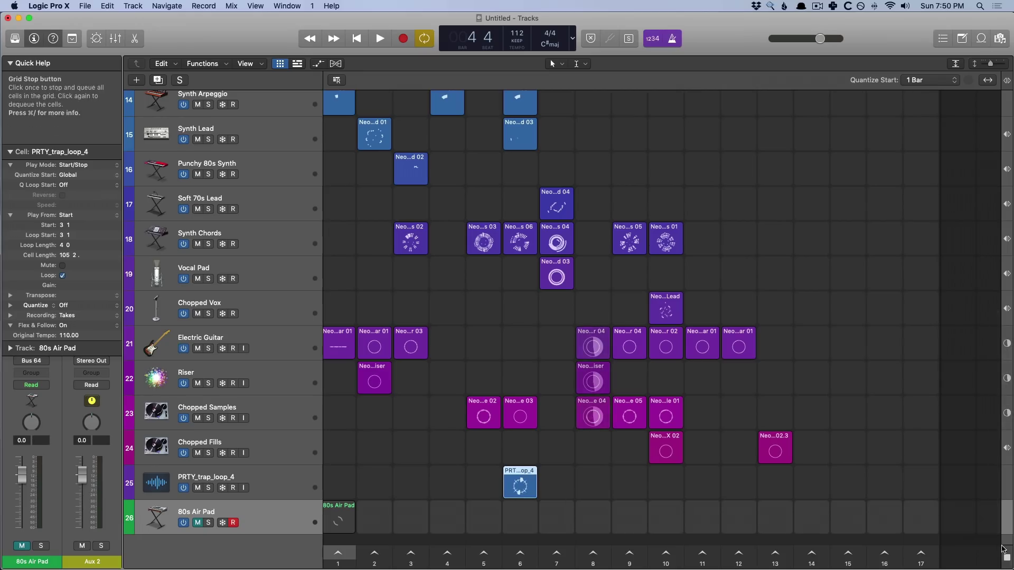
{"action": "left_click", "coordinate": [522, 486]}
{"action": "scroll", "coordinate": [616, 450], "scroll_direction": "up", "scroll_amount": 10}
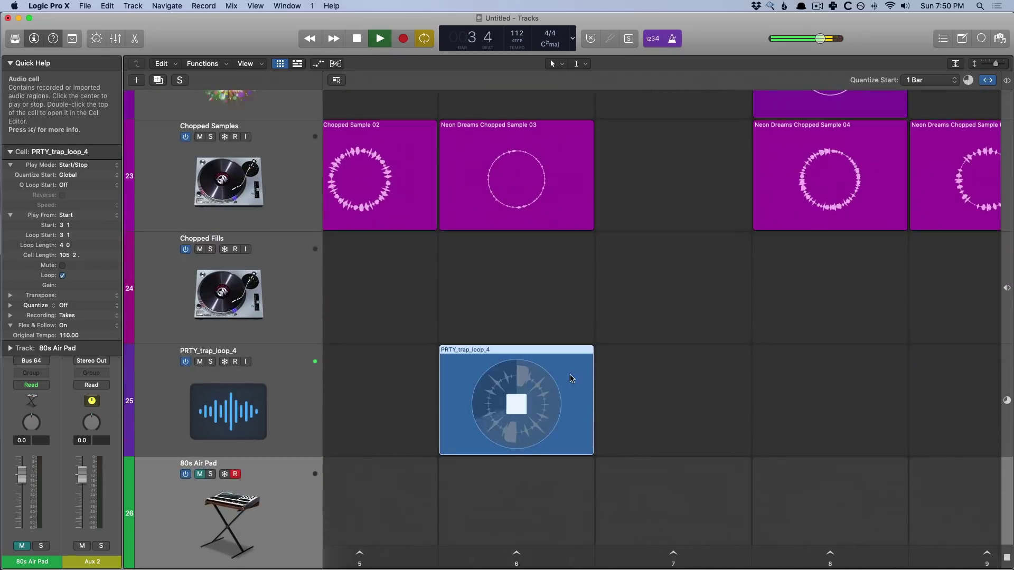
{"action": "scroll", "coordinate": [573, 374], "scroll_direction": "down", "scroll_amount": 3}
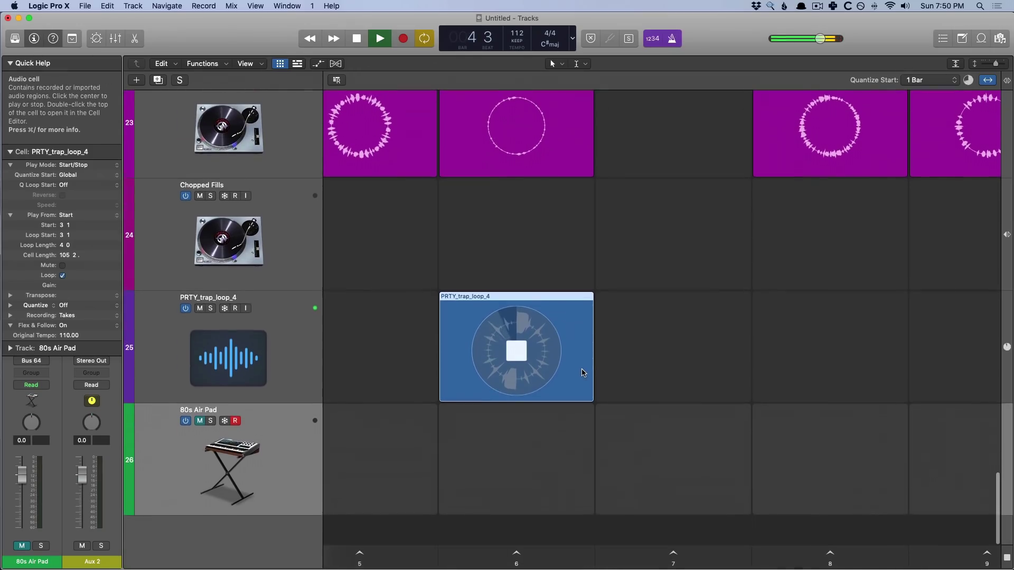
{"action": "key", "text": "space"}
- Move the PRTY_trap_loop_4 cell's loop start to bar 5 in the Cell Editor
{"action": "key", "text": "e"}
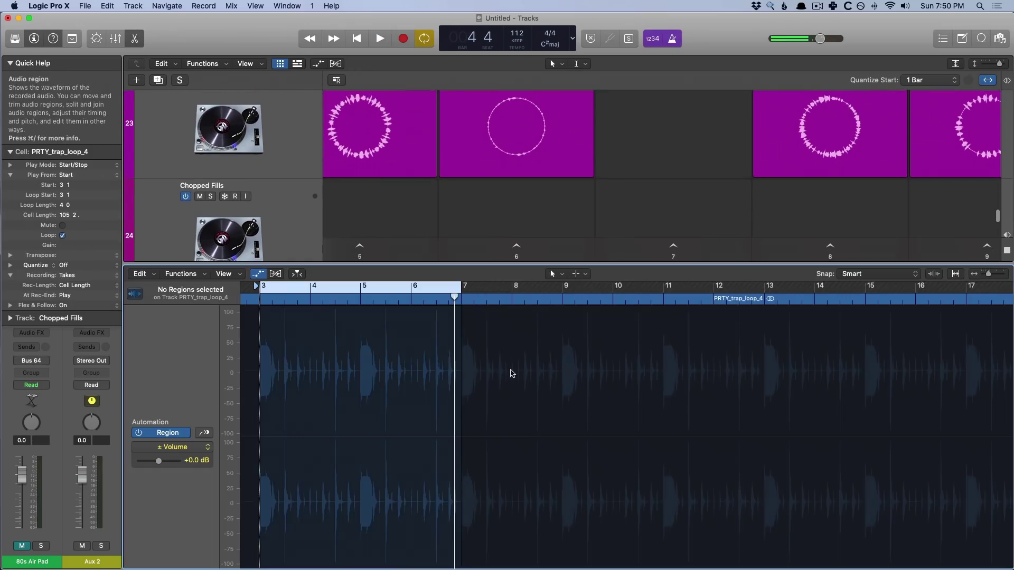
{"action": "scroll", "coordinate": [467, 375], "scroll_direction": "left", "scroll_amount": 2}
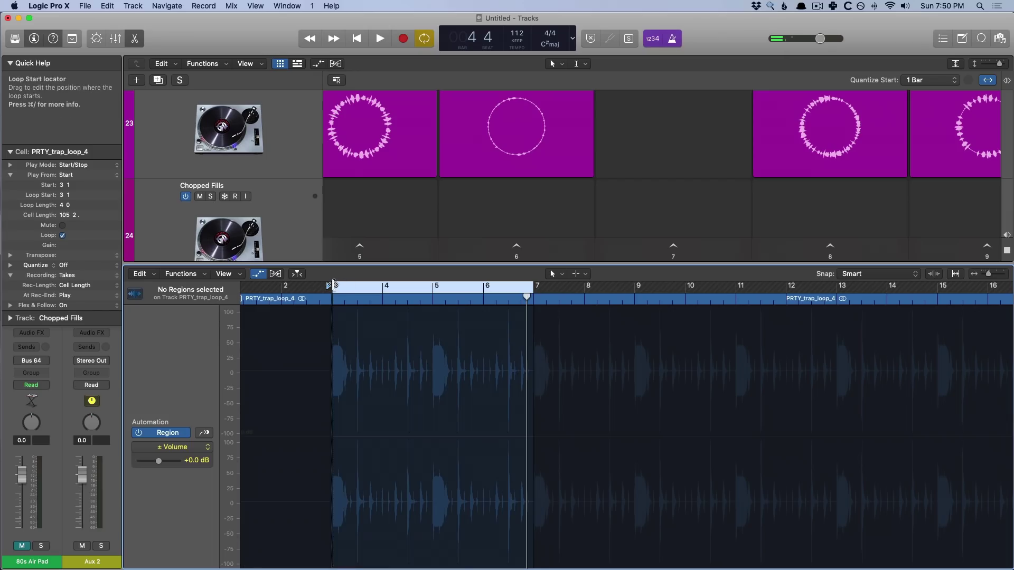
{"action": "mouse_move", "coordinate": [343, 285]}
{"action": "left_mouse_down"}
{"action": "mouse_move", "coordinate": [434, 286]}
{"action": "mouse_move", "coordinate": [330, 301]}
{"action": "left_mouse_up"}
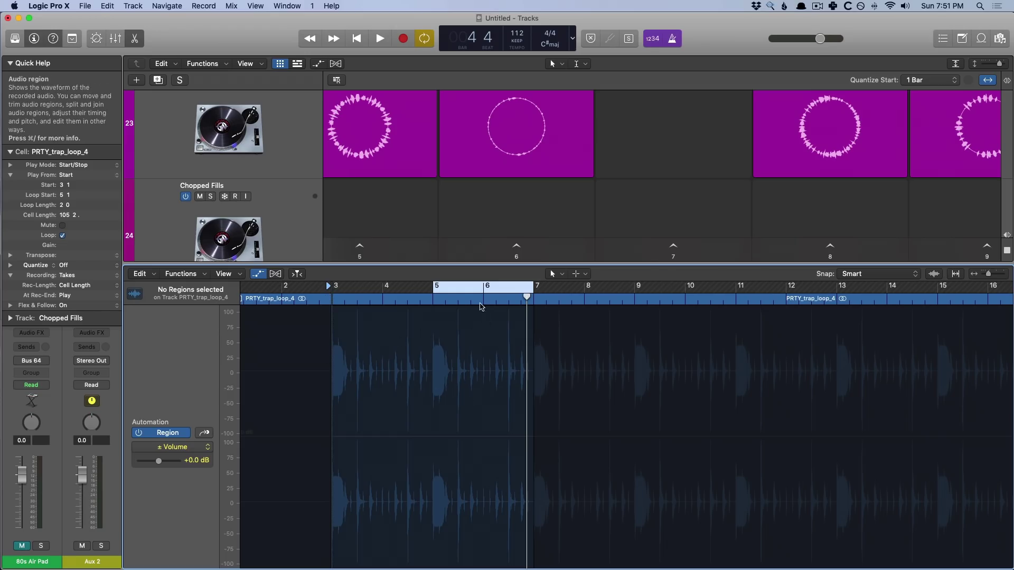
{"action": "scroll", "coordinate": [457, 209], "scroll_direction": "down", "scroll_amount": 5}
{"action": "scroll", "coordinate": [457, 209], "scroll_direction": "up", "scroll_amount": 2}
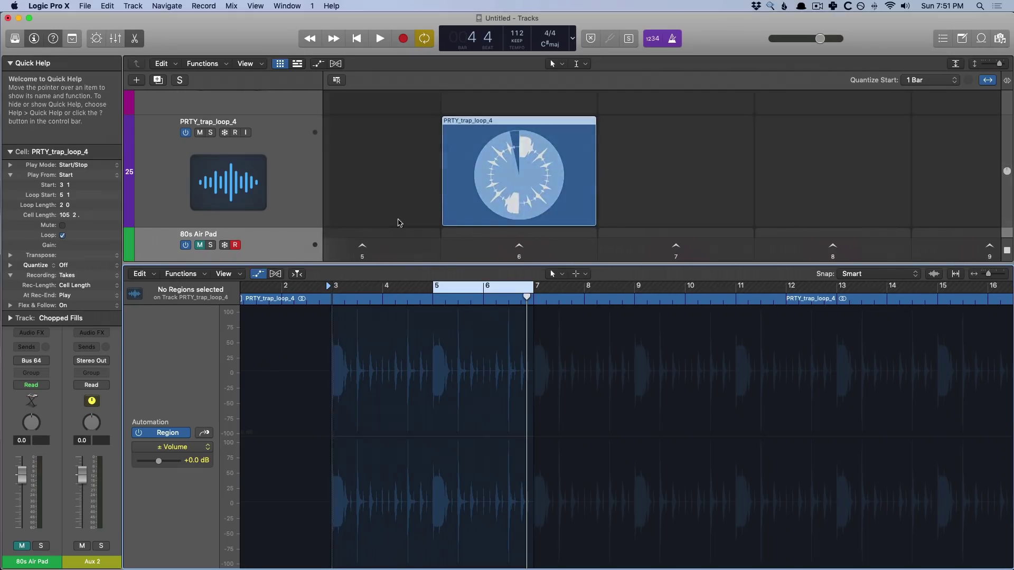
- Play the PRTY_trap_loop_4 cell to hear the 2-bar loop, then stop
{"action": "left_click", "coordinate": [456, 126]}
{"action": "left_click", "coordinate": [454, 128]}
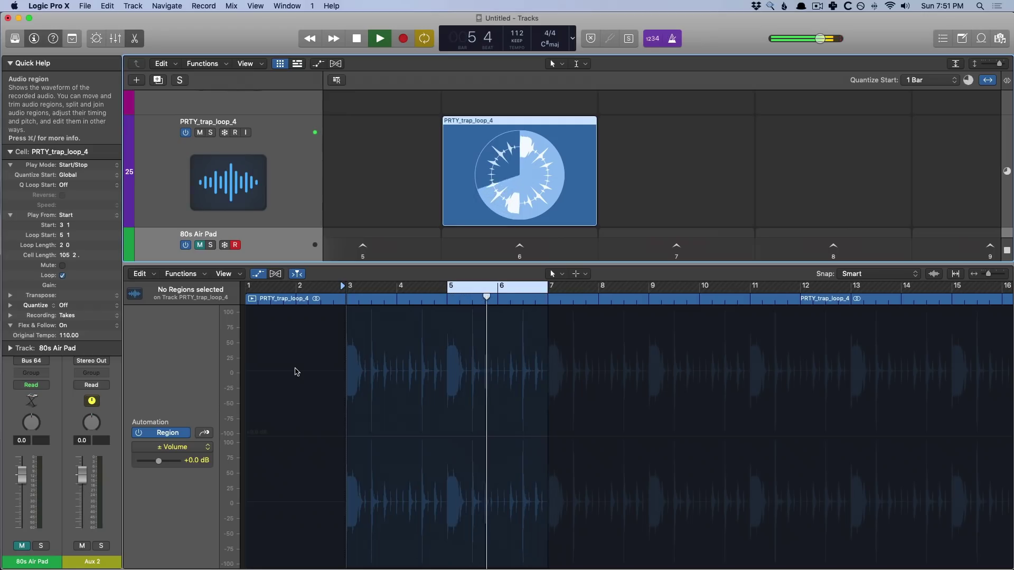
{"action": "key", "text": "space"}
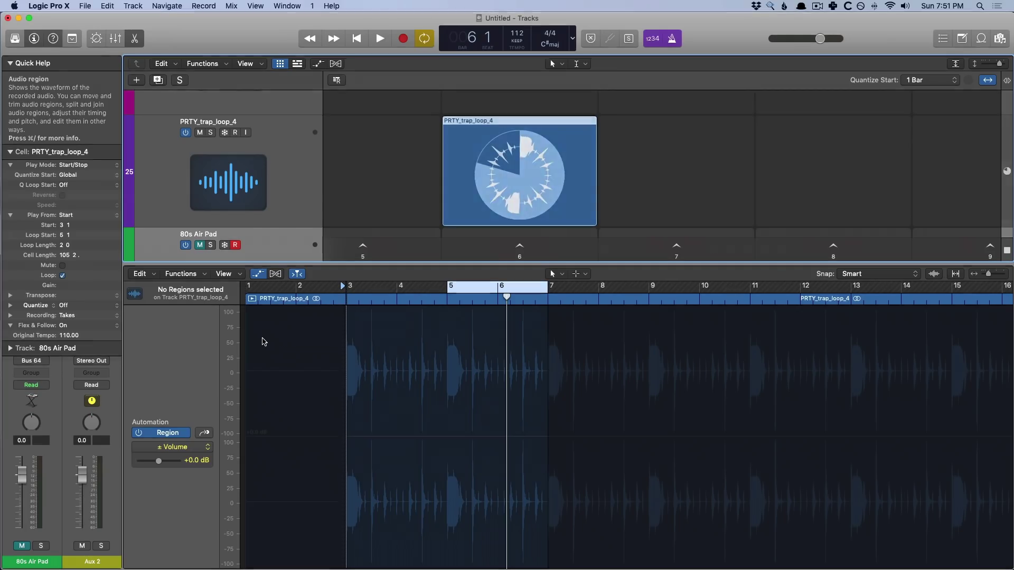
- Open the loop's Smart Tempo editor from its editing commands, then close the bottom editor
{"action": "left_click", "coordinate": [150, 275]}
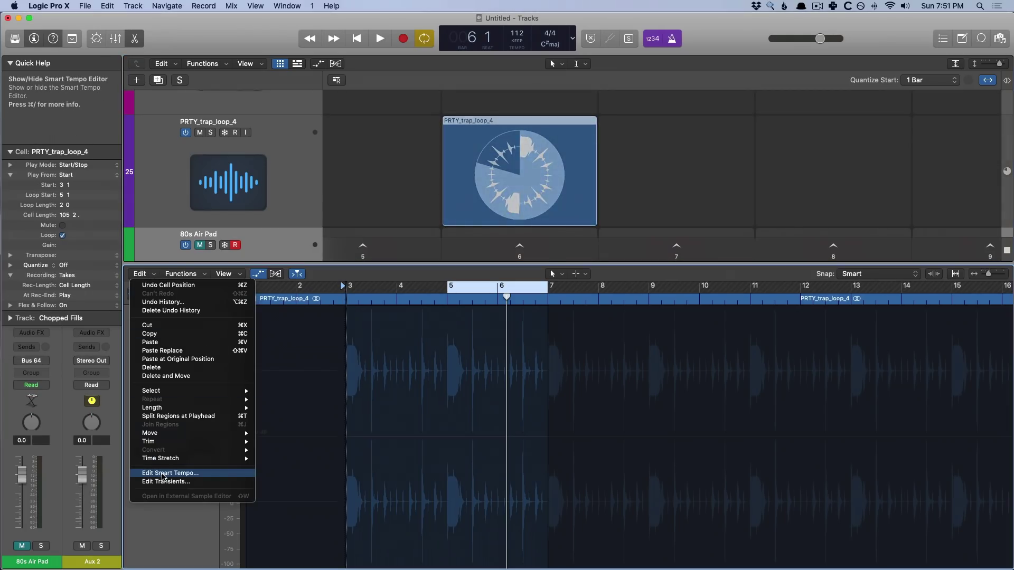
{"action": "left_click", "coordinate": [163, 474]}
{"action": "key", "text": "e"}
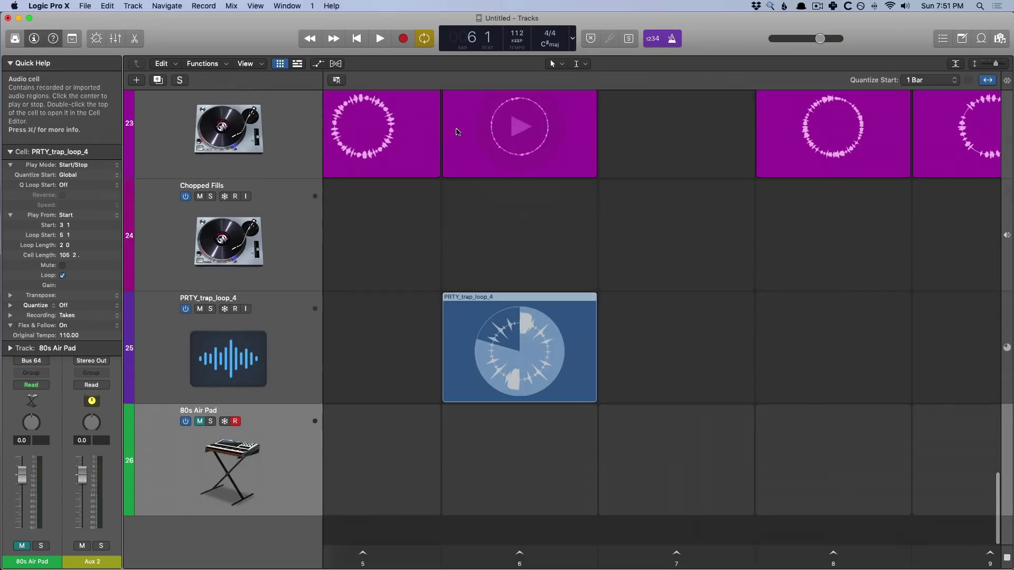
- Reopen the editor, show the loop's transient markers, and remove one from the waveform
{"action": "key", "text": "e"}
{"action": "left_click", "coordinate": [142, 274]}
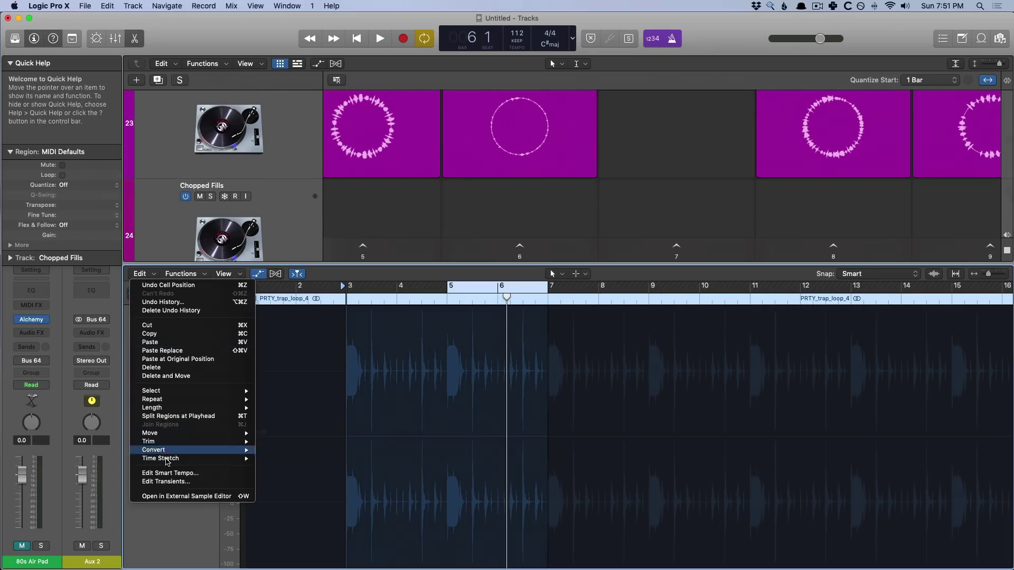
{"action": "left_click", "coordinate": [166, 482]}
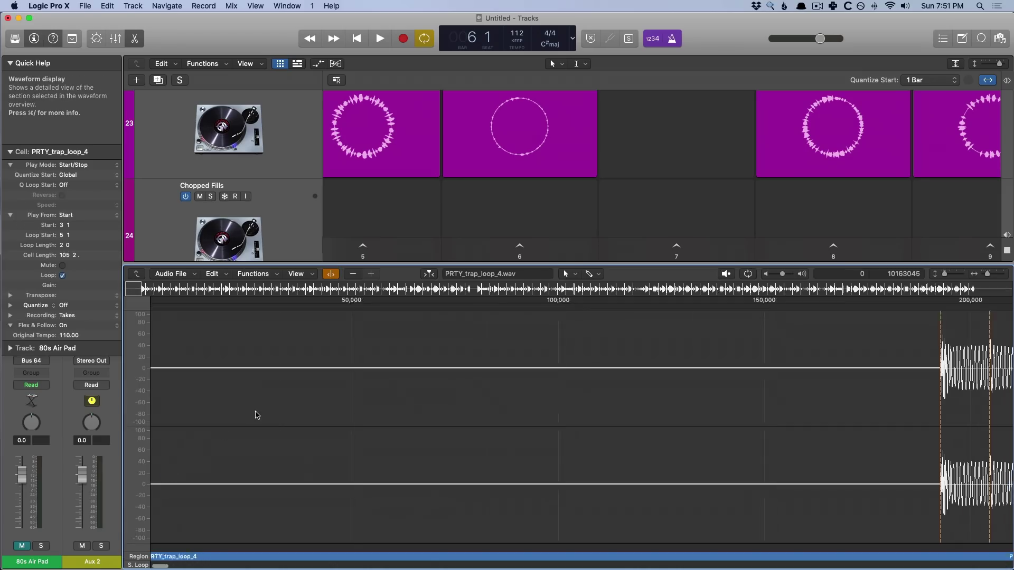
{"action": "scroll", "coordinate": [255, 415], "scroll_direction": "right", "scroll_amount": 10}
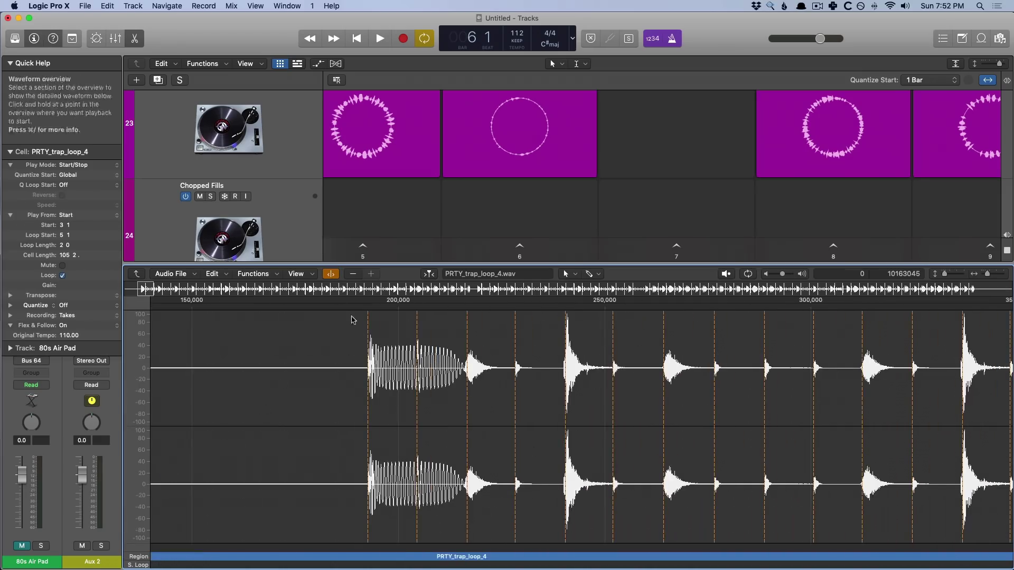
{"action": "scroll", "coordinate": [359, 338], "scroll_direction": "right", "scroll_amount": 3}
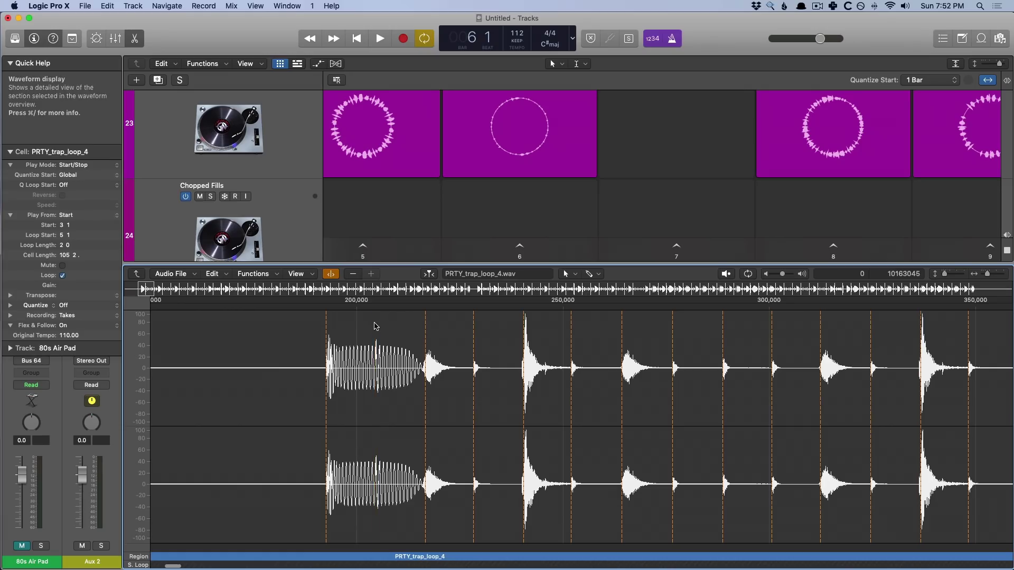
{"action": "double_click", "coordinate": [425, 320]}
{"action": "scroll", "coordinate": [399, 331], "scroll_direction": "right", "scroll_amount": 3}
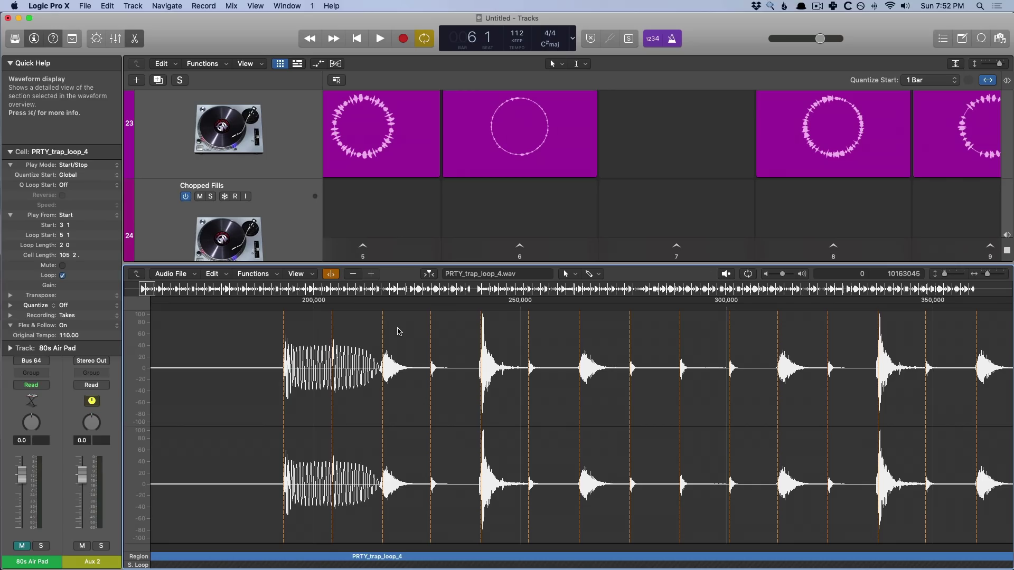
- Delete the PRTY_trap_loop_4 cell, then remove the PRTY_trap_loop_4 and 80s Air Pad tracks
{"action": "key", "text": "e"}
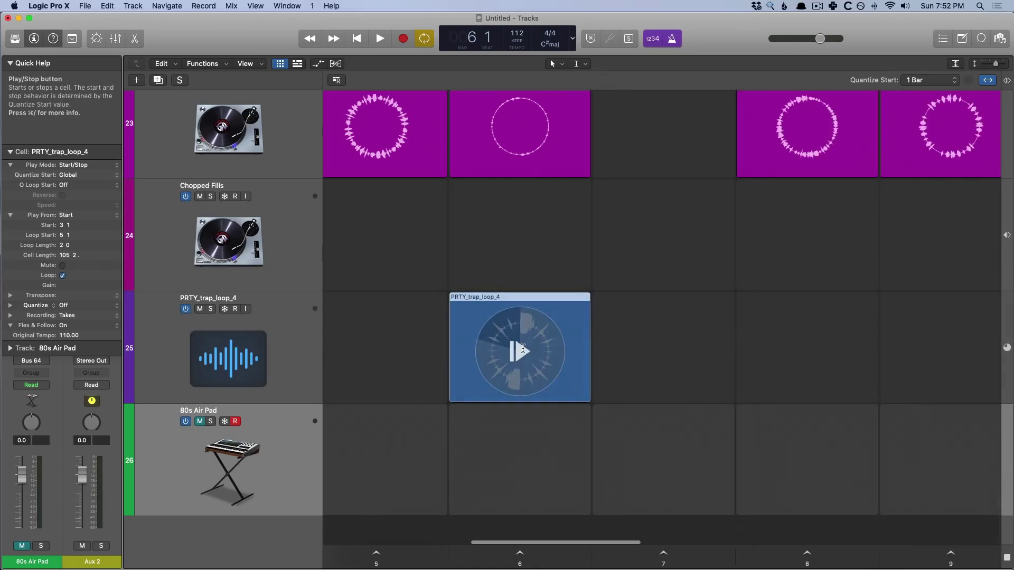
{"action": "scroll", "coordinate": [523, 348], "scroll_direction": "down", "scroll_amount": 10}
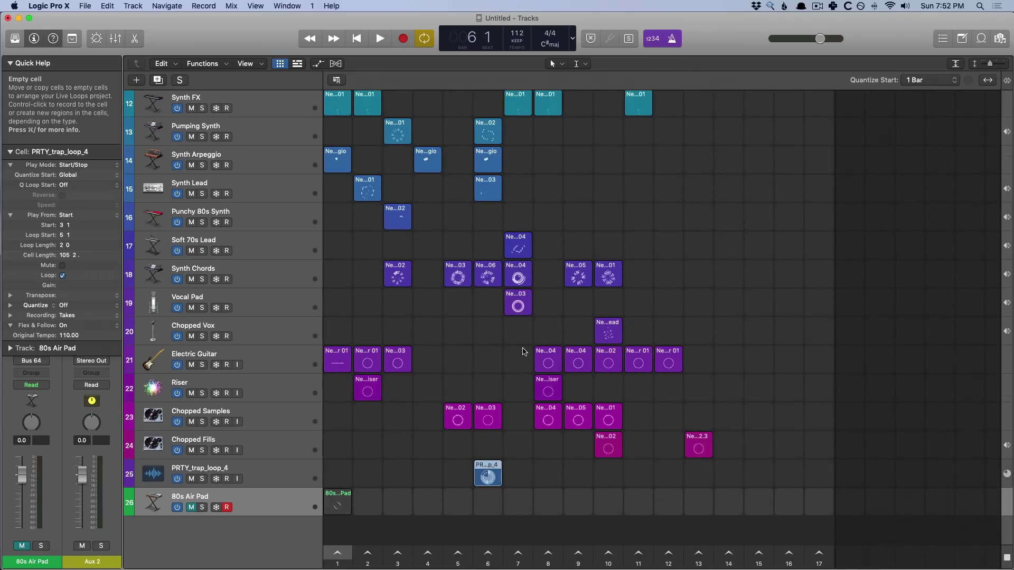
{"action": "scroll", "coordinate": [412, 285], "scroll_direction": "up", "scroll_amount": 3}
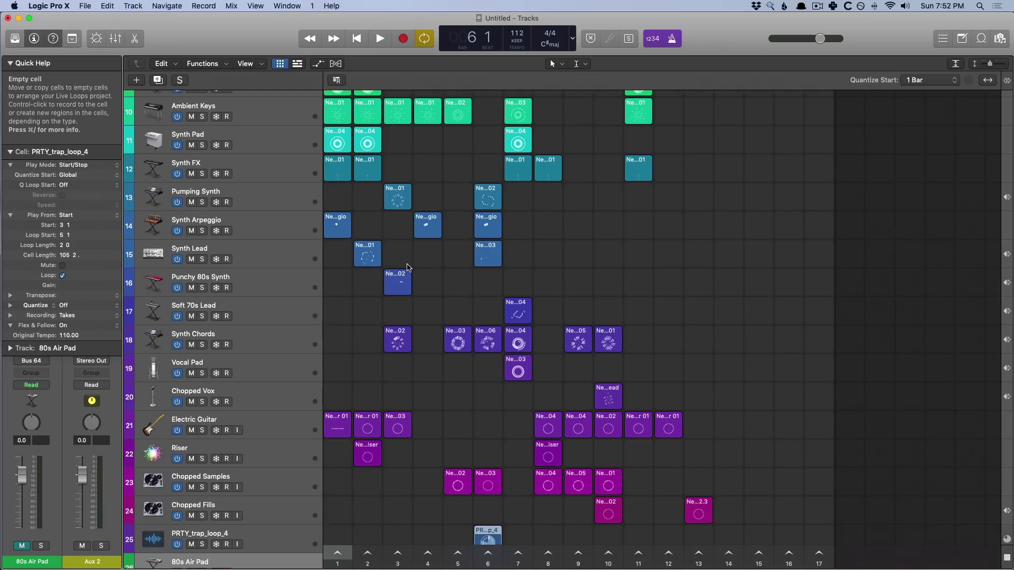
{"action": "scroll", "coordinate": [407, 264], "scroll_direction": "down", "scroll_amount": 5}
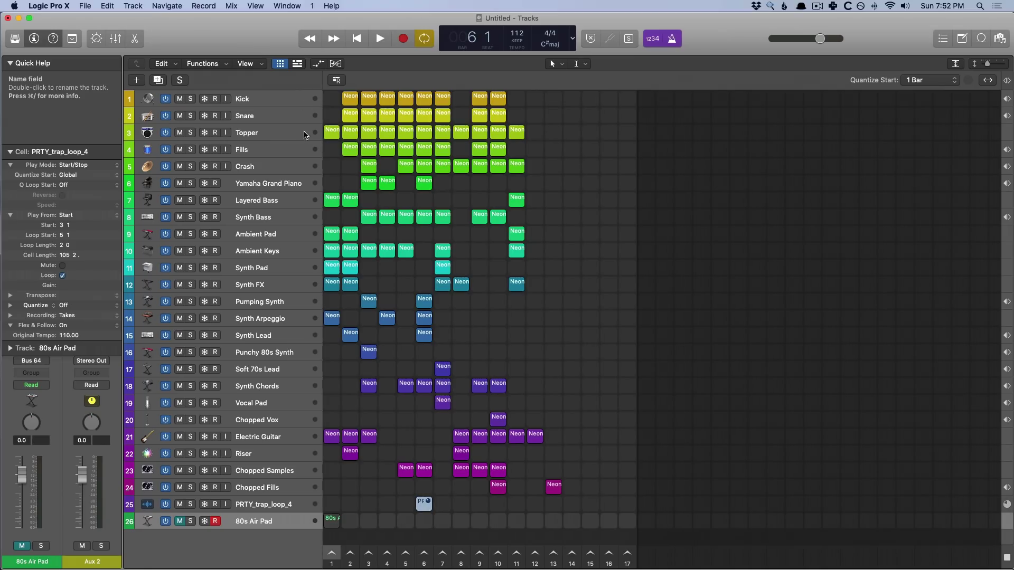
{"action": "left_click", "coordinate": [256, 508]}
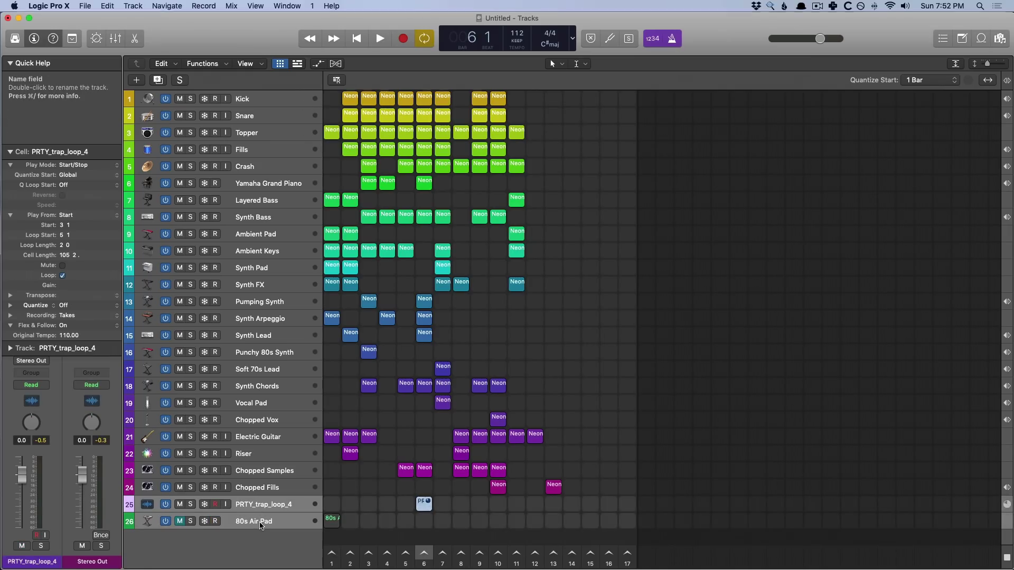
{"action": "key", "text": "Delete"}
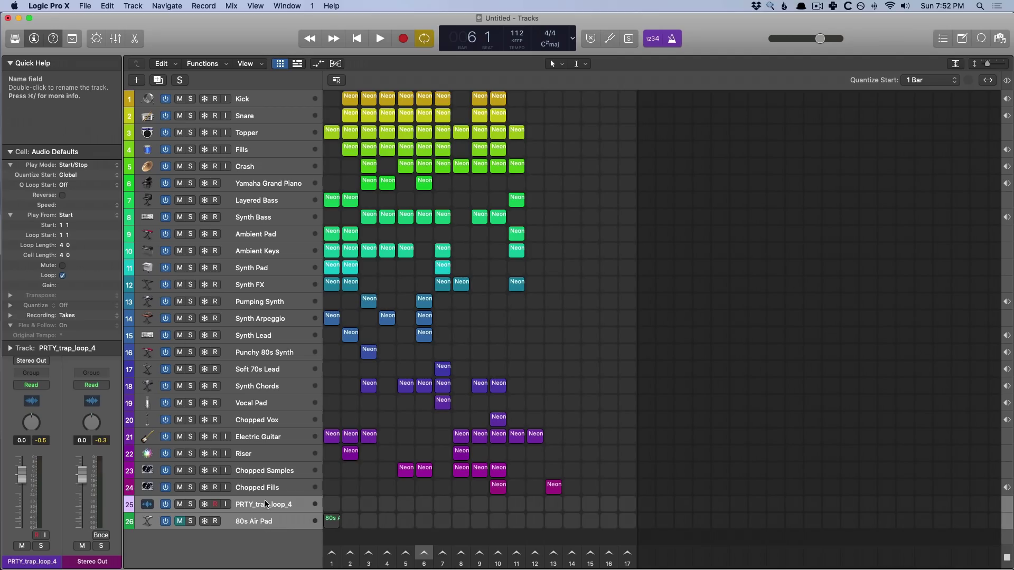
{"action": "key", "text": "super+BackSpace"}
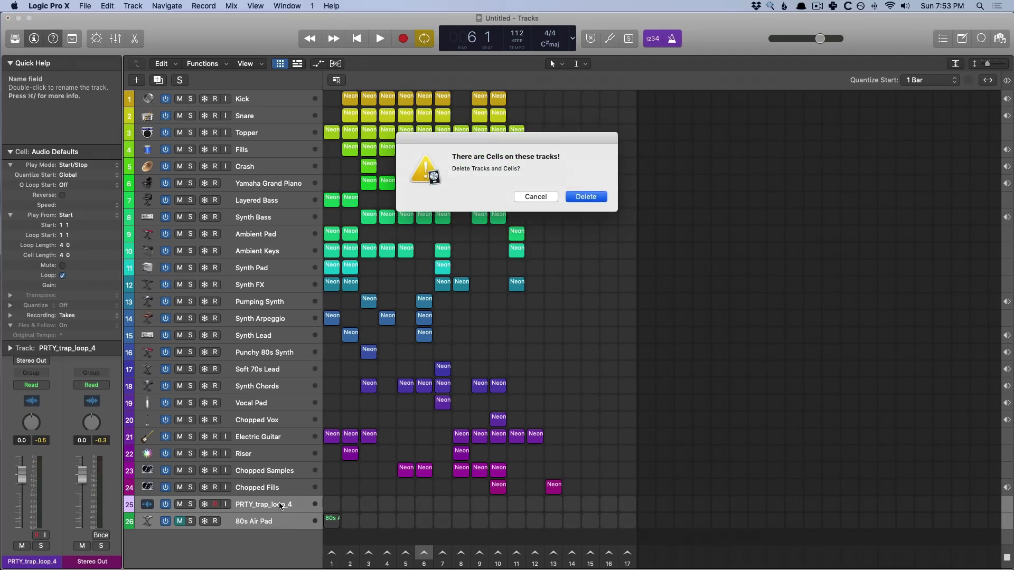
{"action": "key", "text": "Return"}
- Show the tracks area, turn off Cycle, and start recording the performance from bar 13
{"action": "left_click", "coordinate": [297, 64]}
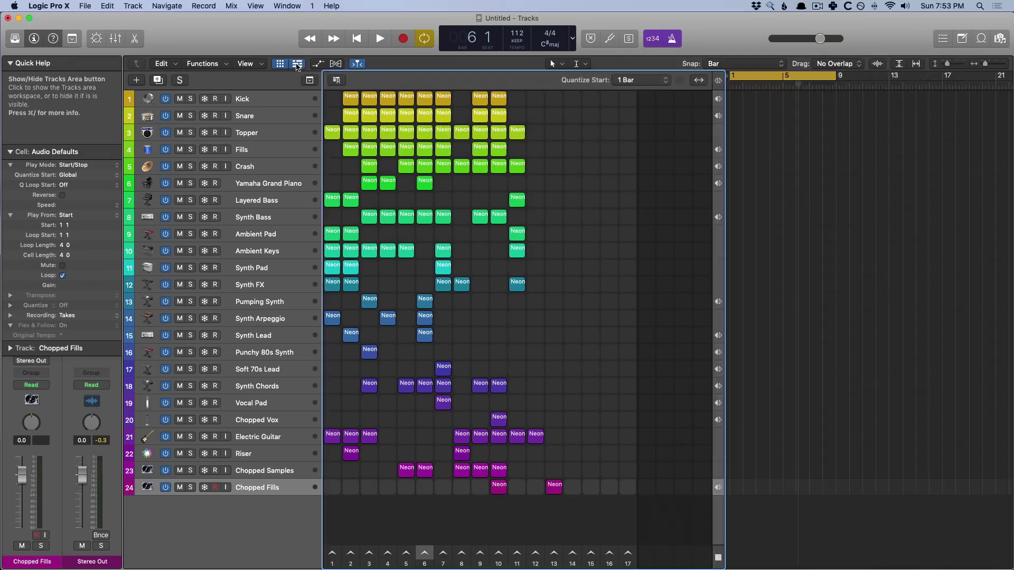
{"action": "scroll", "coordinate": [745, 118], "scroll_direction": "left", "scroll_amount": 2}
{"action": "key", "text": "c"}
{"action": "left_click", "coordinate": [888, 80]}
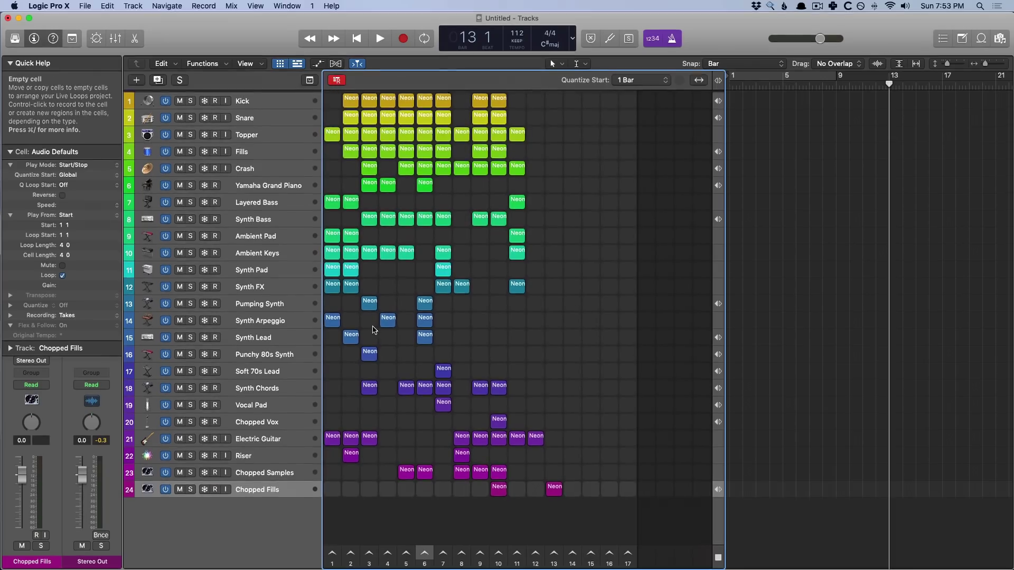
{"action": "mouse_move", "coordinate": [326, 564]}
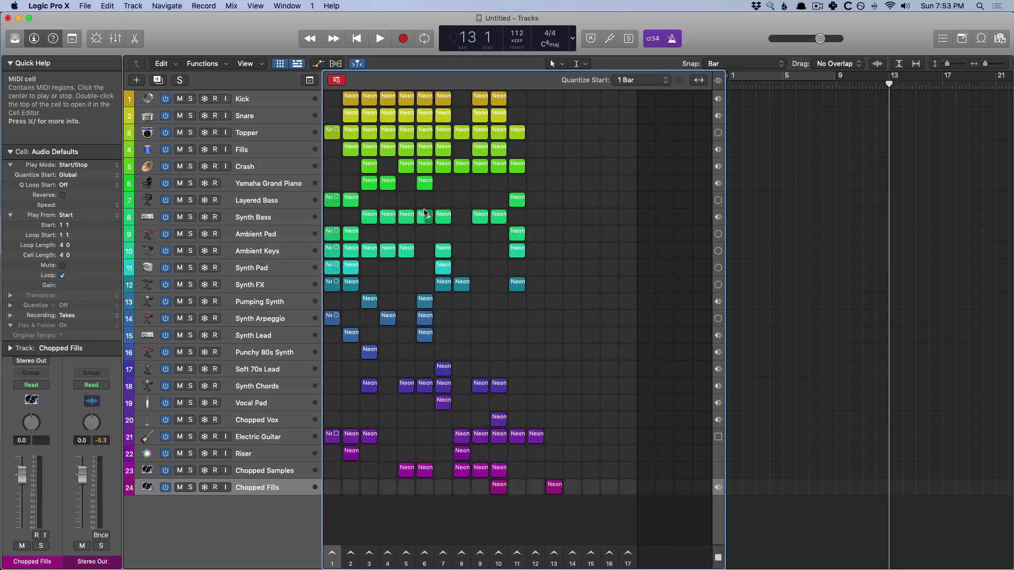
{"action": "key", "text": "space"}
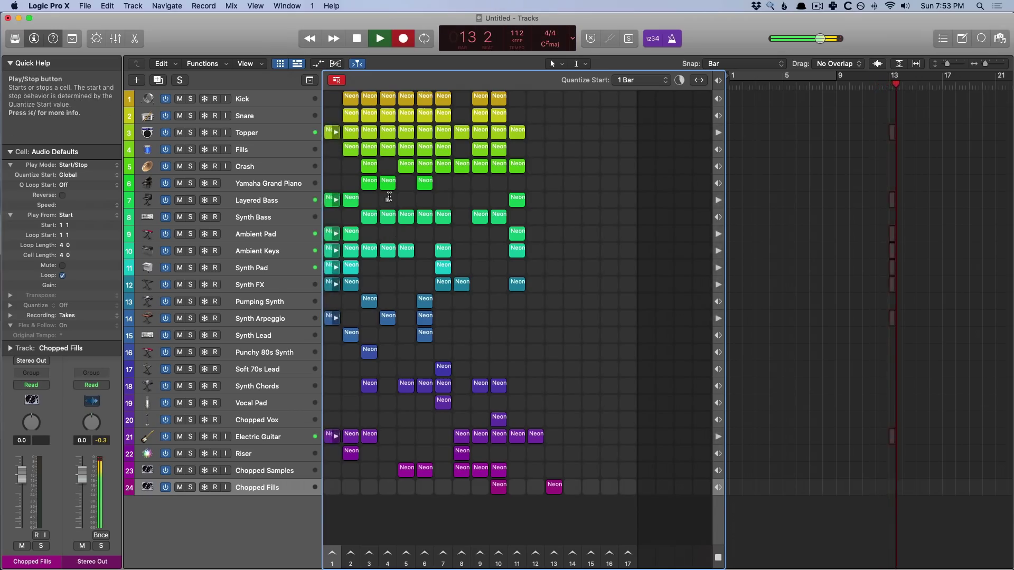
- Launch the column-3 Kick, Snare, Topper and Fills cells together
{"action": "scroll", "coordinate": [389, 196], "scroll_direction": "up", "scroll_amount": 5}
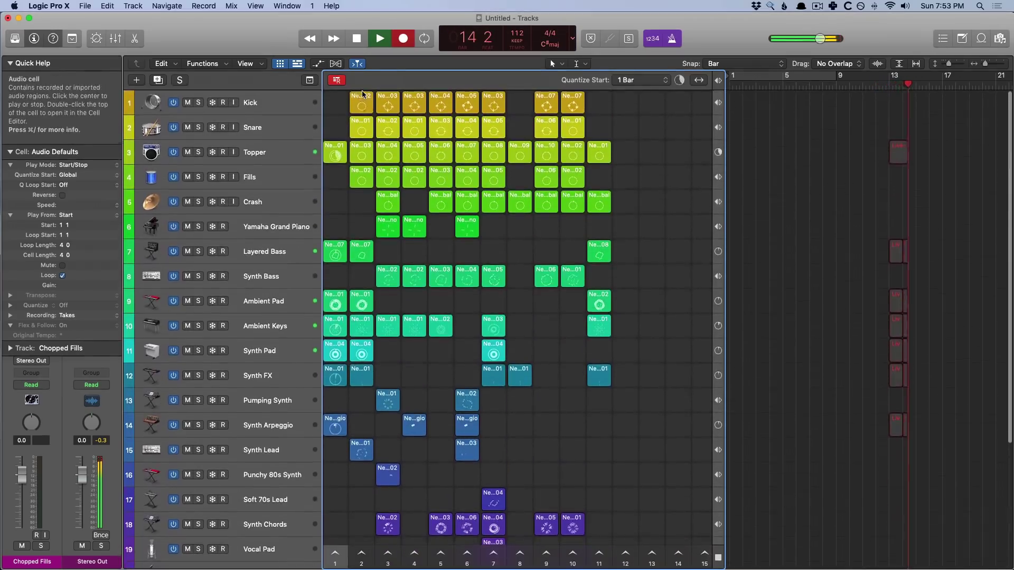
{"action": "left_click", "coordinate": [388, 103]}
{"action": "left_click", "coordinate": [387, 127], "text": "shift"}
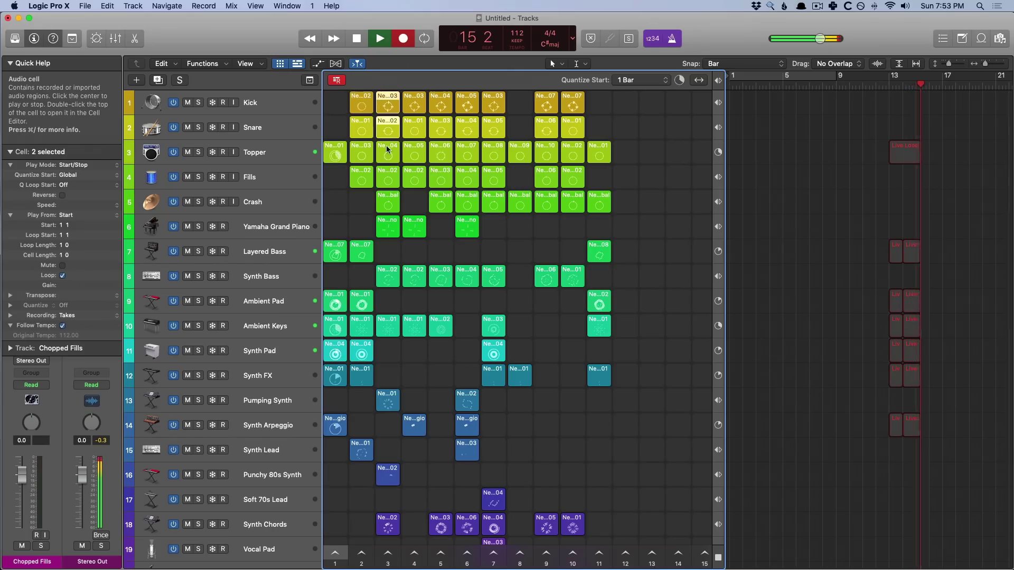
{"action": "left_click", "coordinate": [389, 173], "text": "shift"}
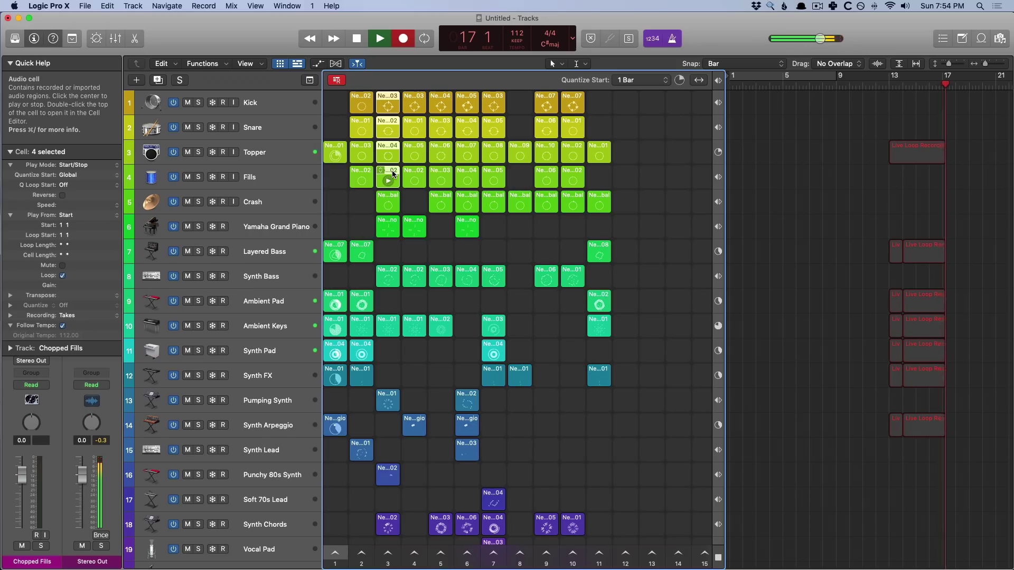
{"action": "left_click", "coordinate": [393, 173]}
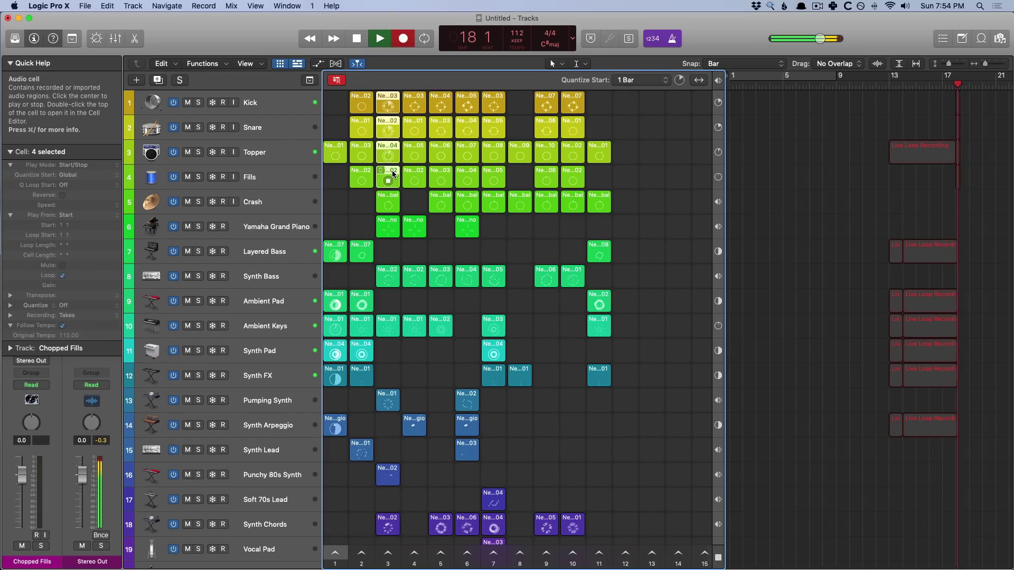
- Select the column-4 Synth Bass and Synth Arpeggio cells
{"action": "scroll", "coordinate": [393, 189], "scroll_direction": "down", "scroll_amount": 1}
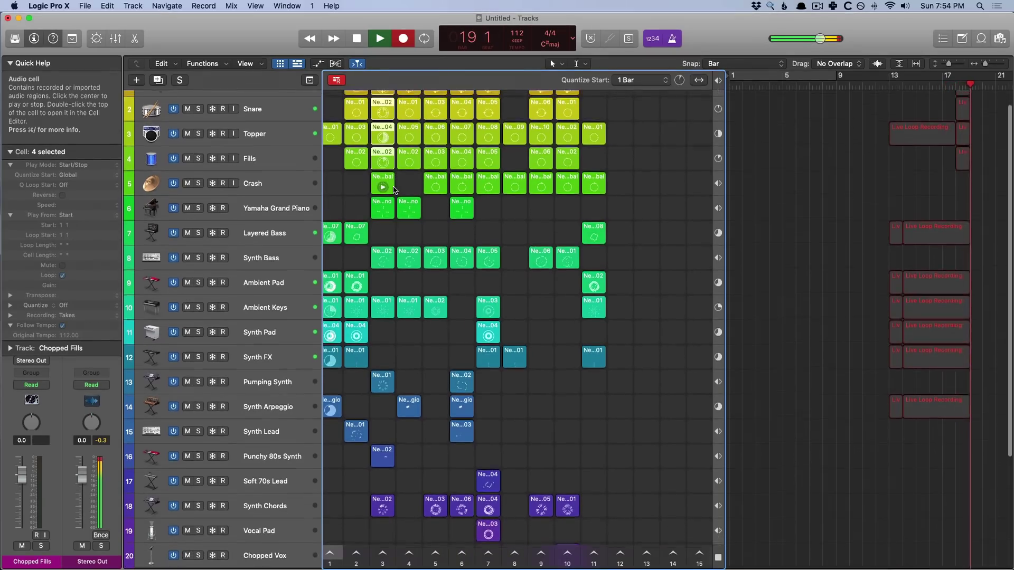
{"action": "scroll", "coordinate": [394, 189], "scroll_direction": "up", "scroll_amount": 1}
{"action": "scroll", "coordinate": [406, 227], "scroll_direction": "down", "scroll_amount": 2}
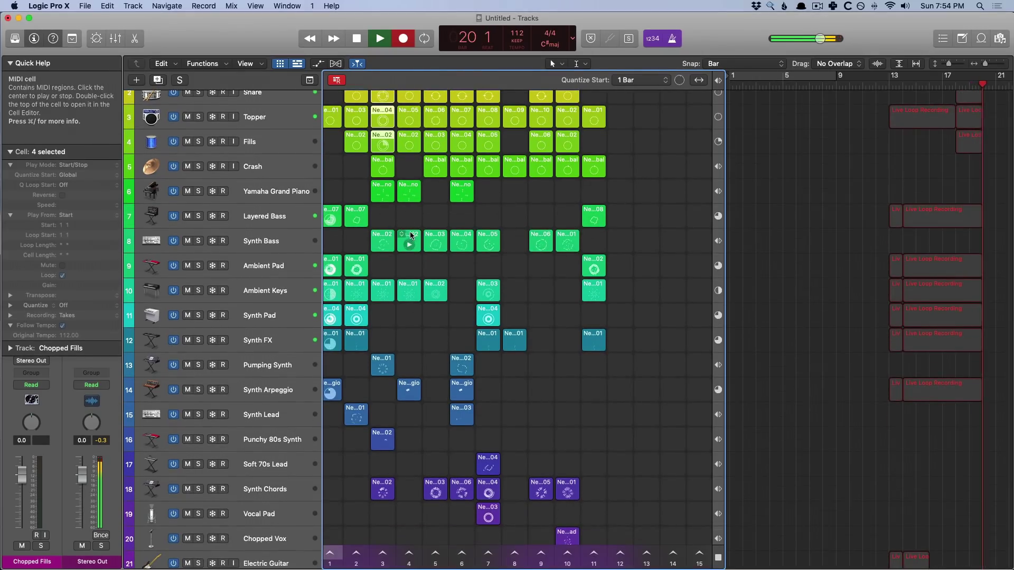
{"action": "left_click", "coordinate": [415, 245]}
{"action": "scroll", "coordinate": [416, 253], "scroll_direction": "down", "scroll_amount": 4}
{"action": "left_click", "coordinate": [408, 299], "text": "shift"}
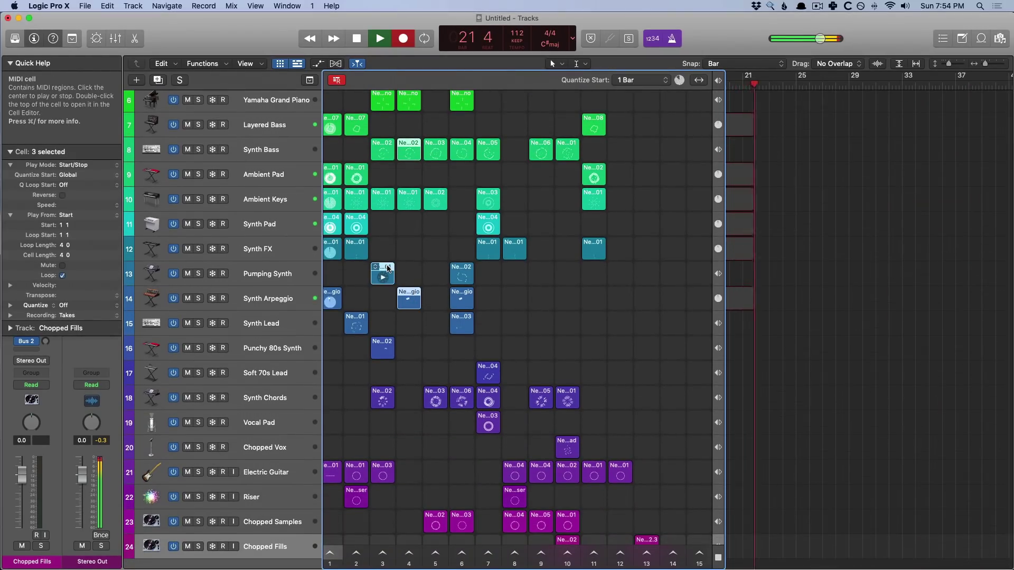
- Launch every cell in scene 5
{"action": "scroll", "coordinate": [403, 267], "scroll_direction": "up", "scroll_amount": 2}
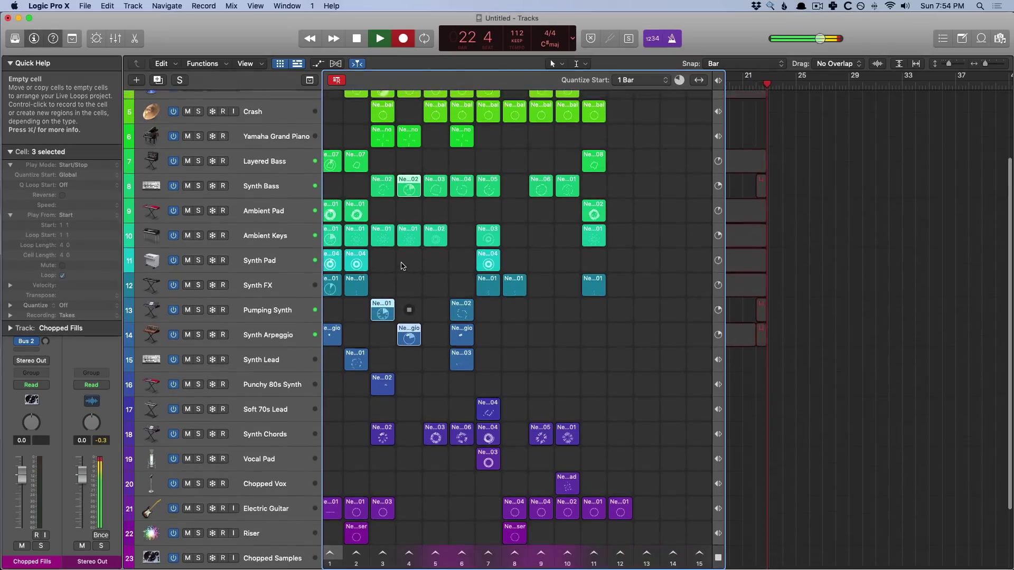
{"action": "scroll", "coordinate": [401, 266], "scroll_direction": "up", "scroll_amount": 4}
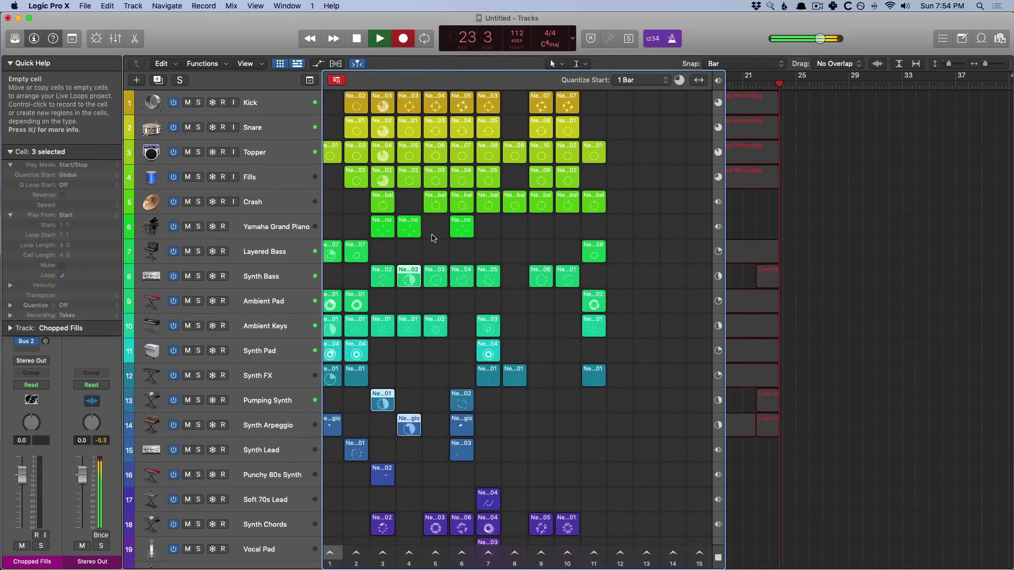
{"action": "scroll", "coordinate": [440, 371], "scroll_direction": "down", "scroll_amount": 6}
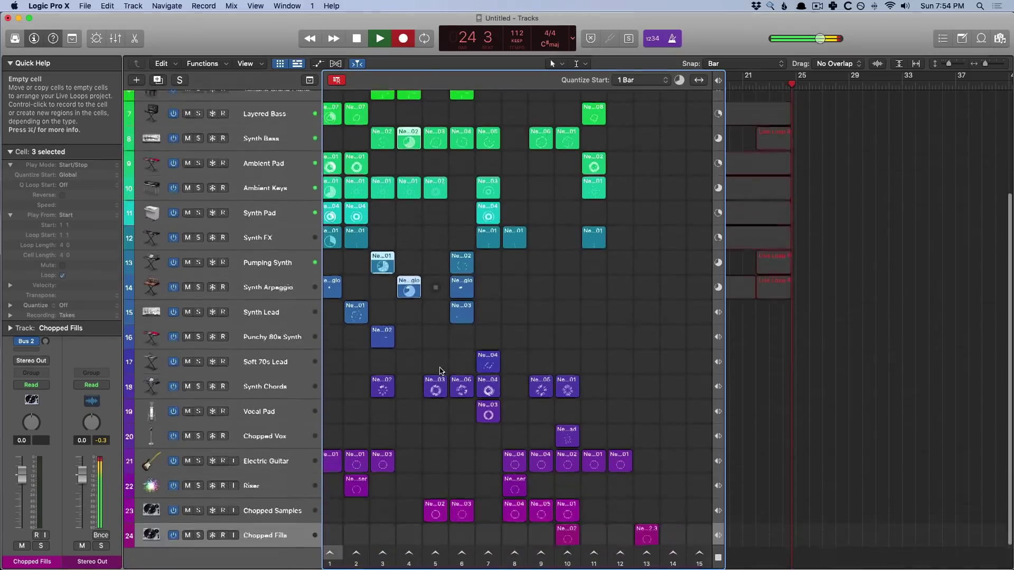
{"action": "scroll", "coordinate": [438, 459], "scroll_direction": "down", "scroll_amount": 1}
{"action": "left_click", "coordinate": [435, 563]}
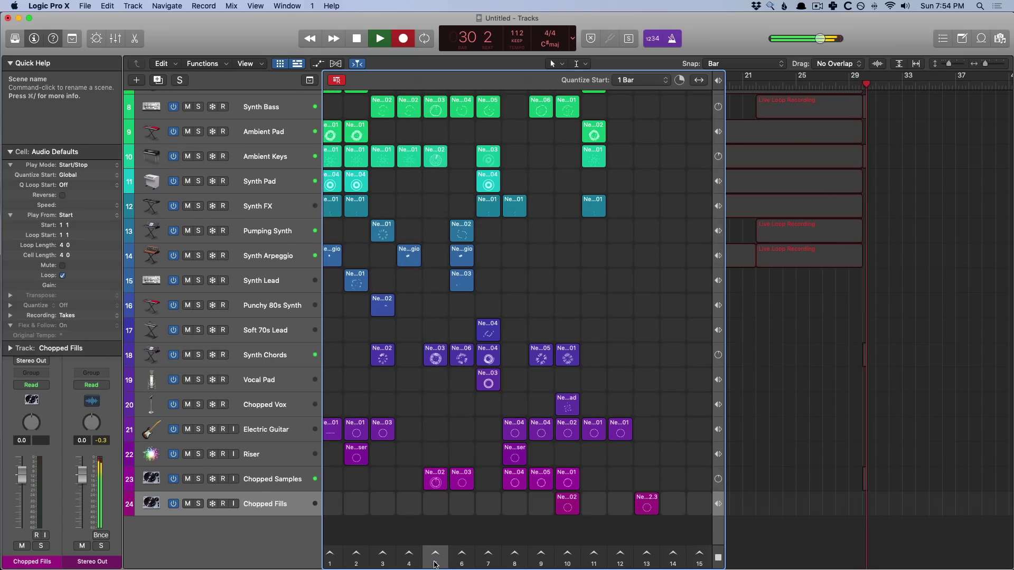
{"action": "scroll", "coordinate": [460, 430], "scroll_direction": "up", "scroll_amount": 6}
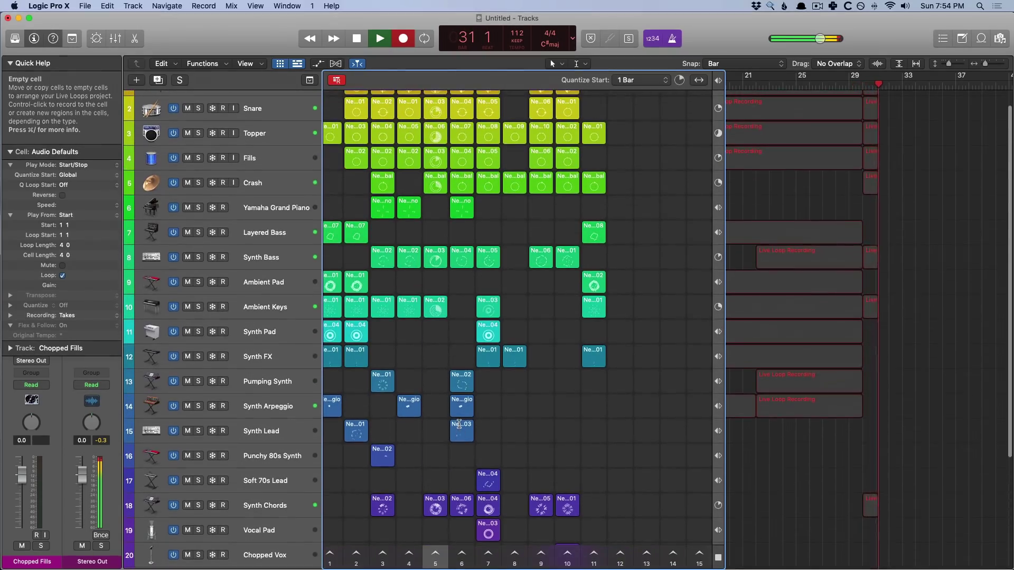
{"action": "scroll", "coordinate": [459, 424], "scroll_direction": "down", "scroll_amount": 6}
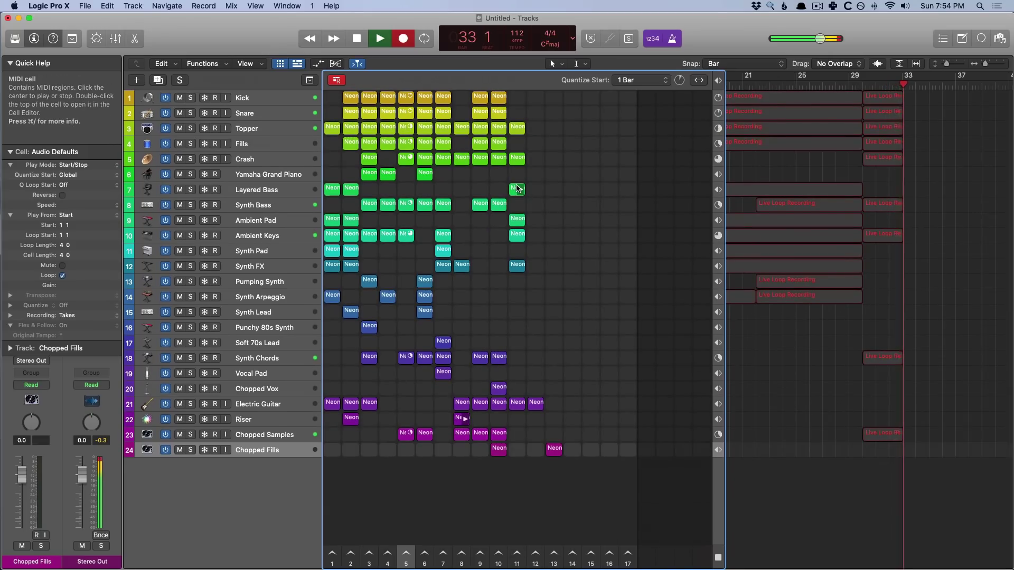
- Launch the column-11 Layered Bass, Ambient Pad, Ambient Keys and Synth FX cells together
{"action": "left_click", "coordinate": [516, 188]}
{"action": "left_click", "coordinate": [517, 219], "text": "shift"}
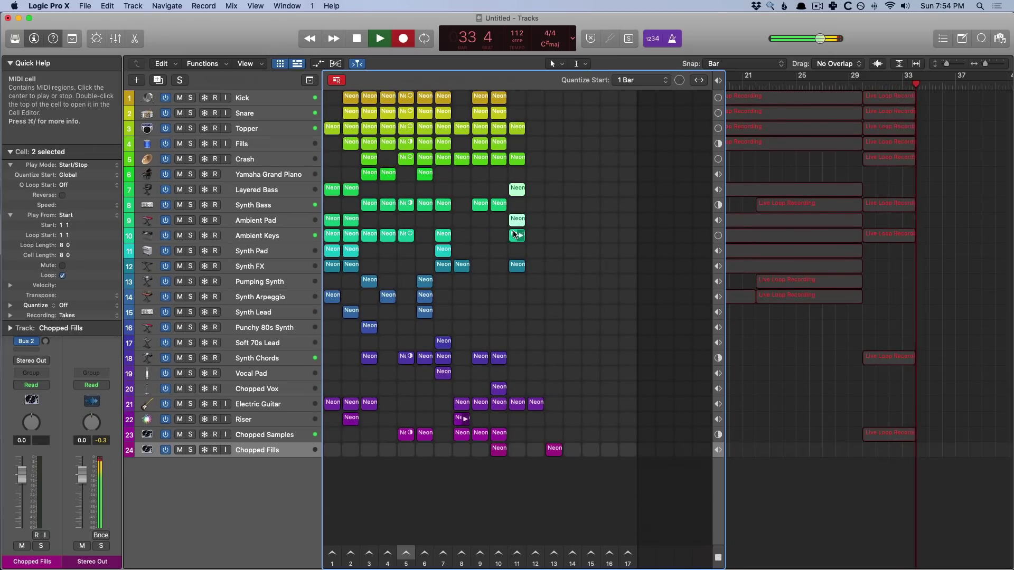
{"action": "left_click", "coordinate": [516, 235], "text": "shift"}
{"action": "left_click", "coordinate": [517, 265], "text": "shift"}
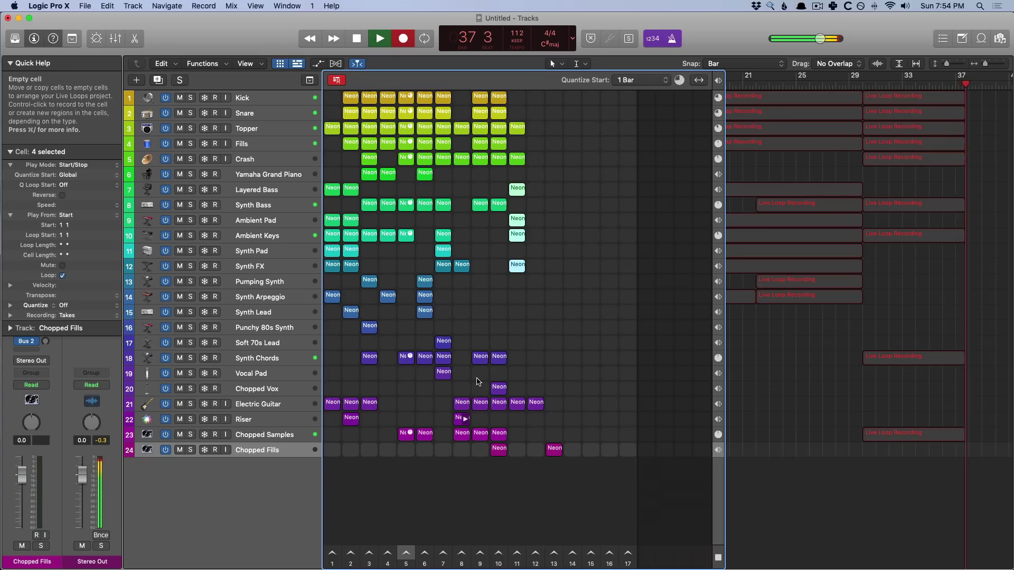
{"action": "key", "text": "Return"}
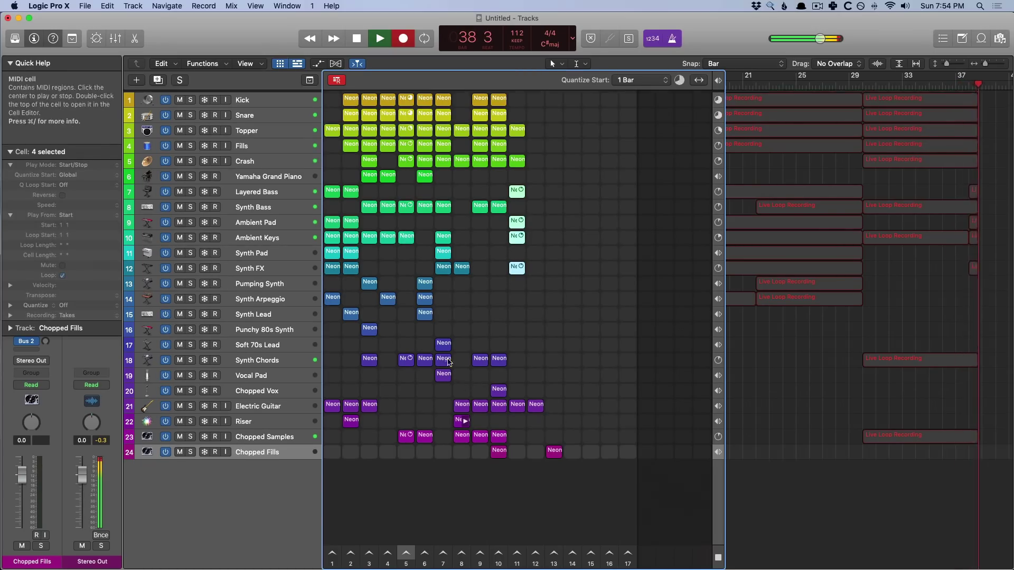
- Select the column-5 Kick and Topper cells, then stop the recording
{"action": "left_click", "coordinate": [405, 98]}
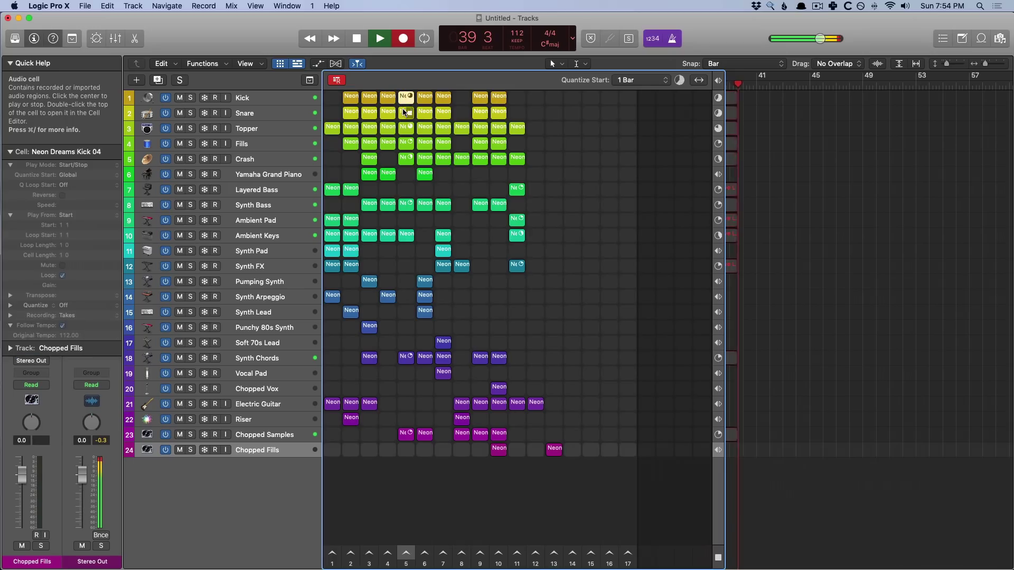
{"action": "left_click", "coordinate": [402, 127], "text": "shift"}
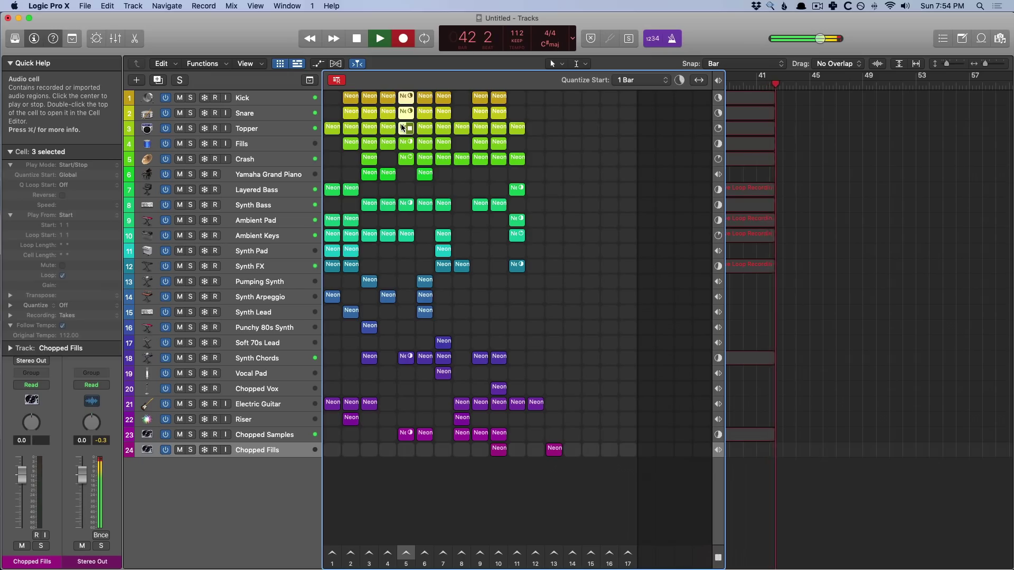
{"action": "key", "text": "space"}
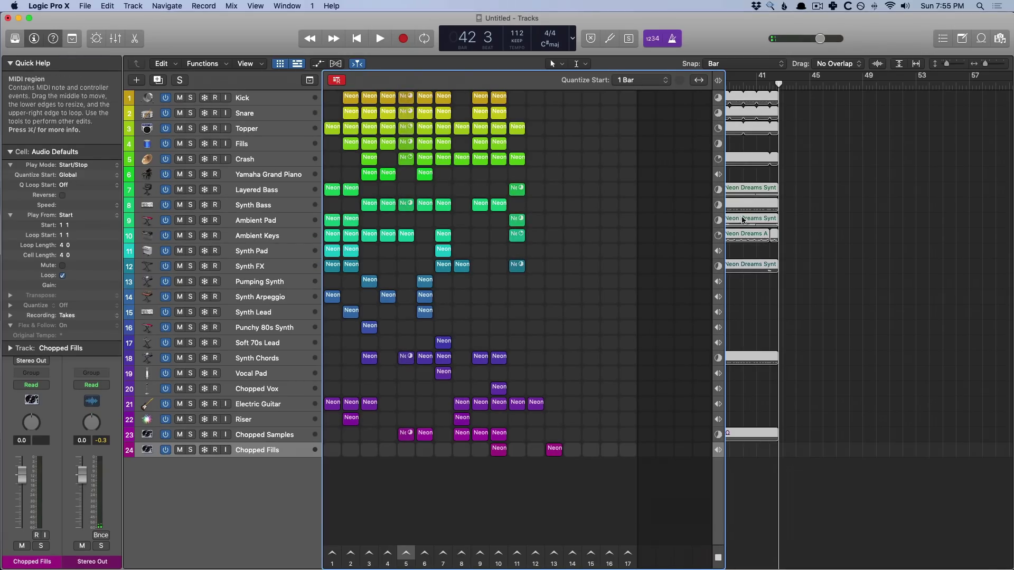
{"action": "scroll", "coordinate": [745, 215], "scroll_direction": "left", "scroll_amount": 10}
{"action": "scroll", "coordinate": [749, 219], "scroll_direction": "right", "scroll_amount": 3}
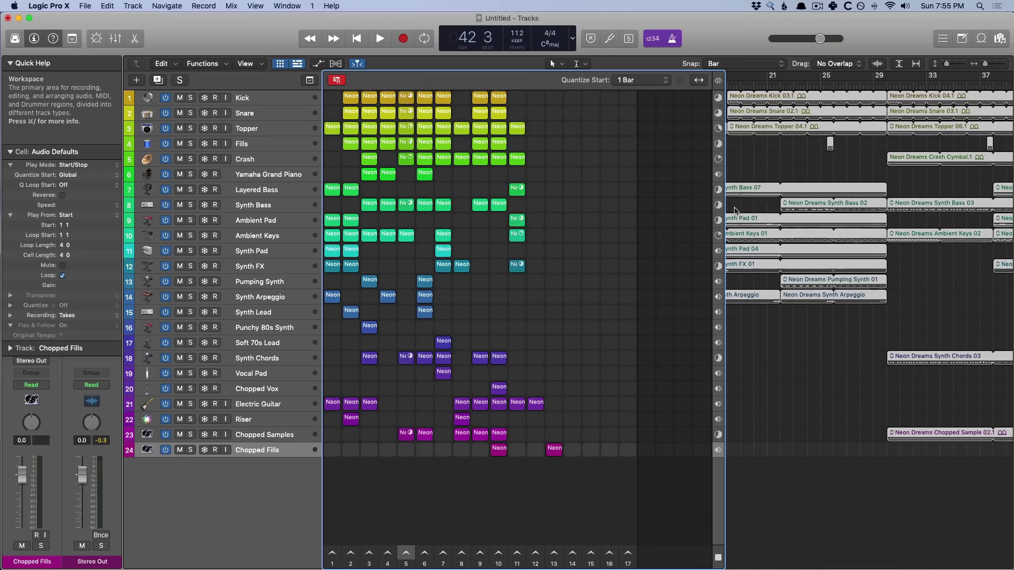
{"action": "key", "text": "super+a"}
{"action": "key", "text": "z"}
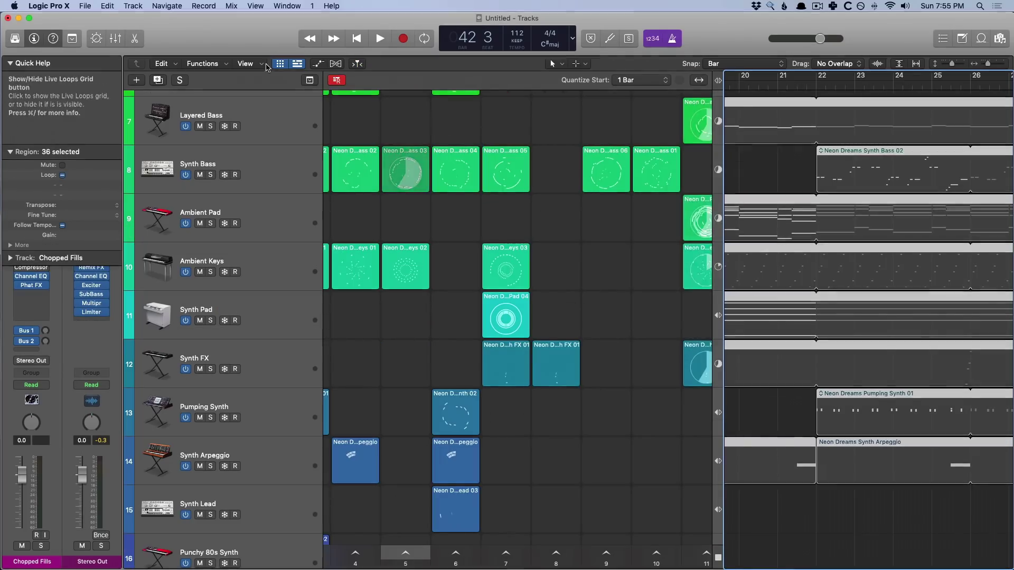
{"action": "left_click", "coordinate": [281, 63]}
{"action": "scroll", "coordinate": [500, 217], "scroll_direction": "left", "scroll_amount": 2}
{"action": "scroll", "coordinate": [500, 217], "scroll_direction": "down", "scroll_amount": 10}
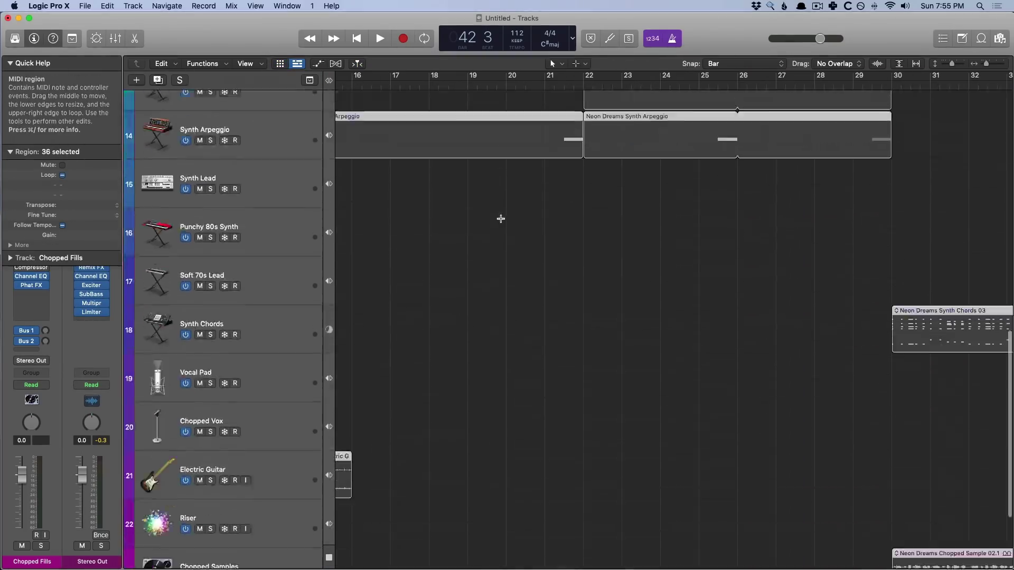
{"action": "scroll", "coordinate": [500, 218], "scroll_direction": "left", "scroll_amount": 8}
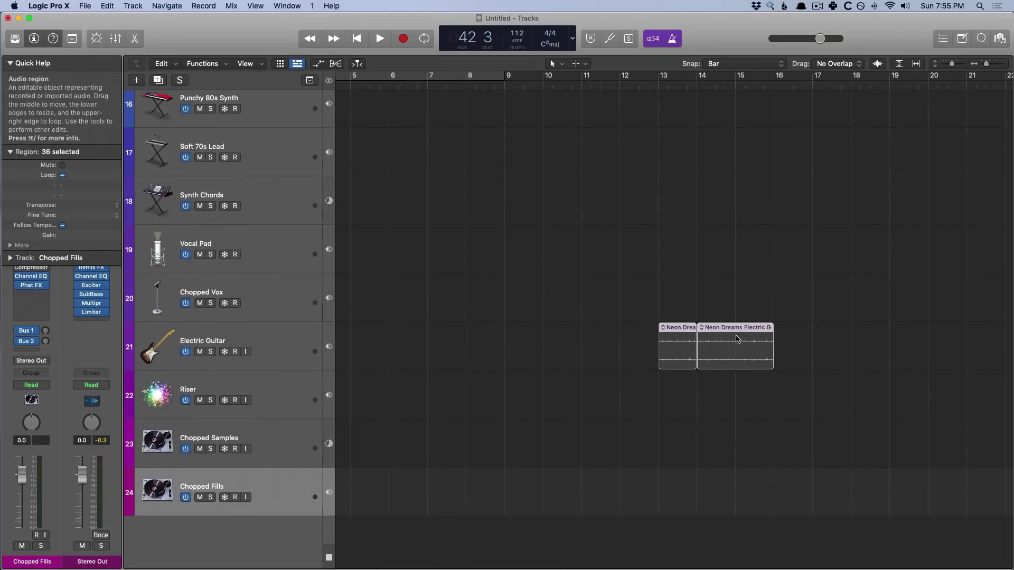
{"action": "scroll", "coordinate": [697, 333], "scroll_direction": "up", "scroll_amount": 1}
{"action": "key", "text": "z"}
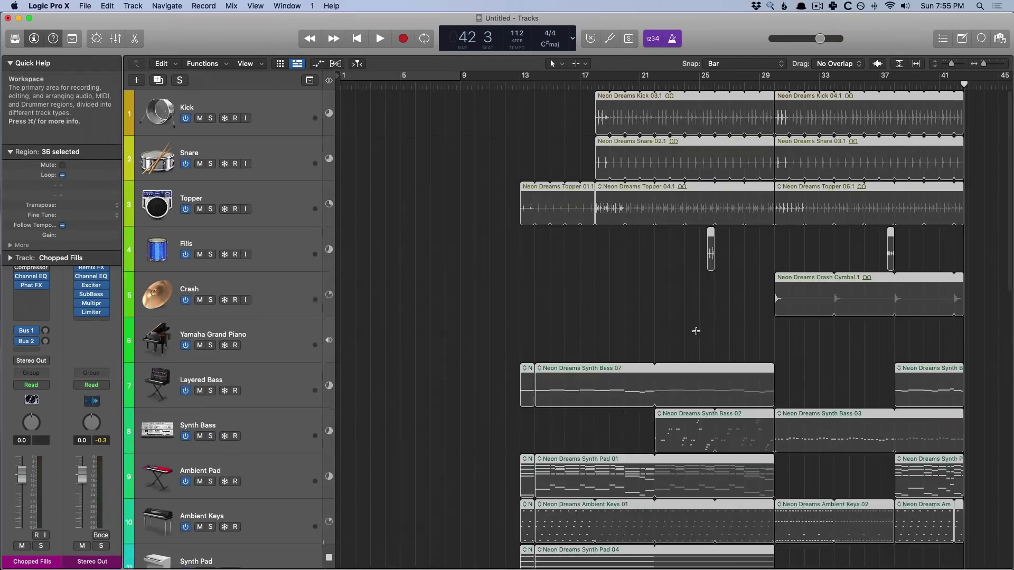
{"action": "scroll", "coordinate": [696, 332], "scroll_direction": "down", "scroll_amount": 10}
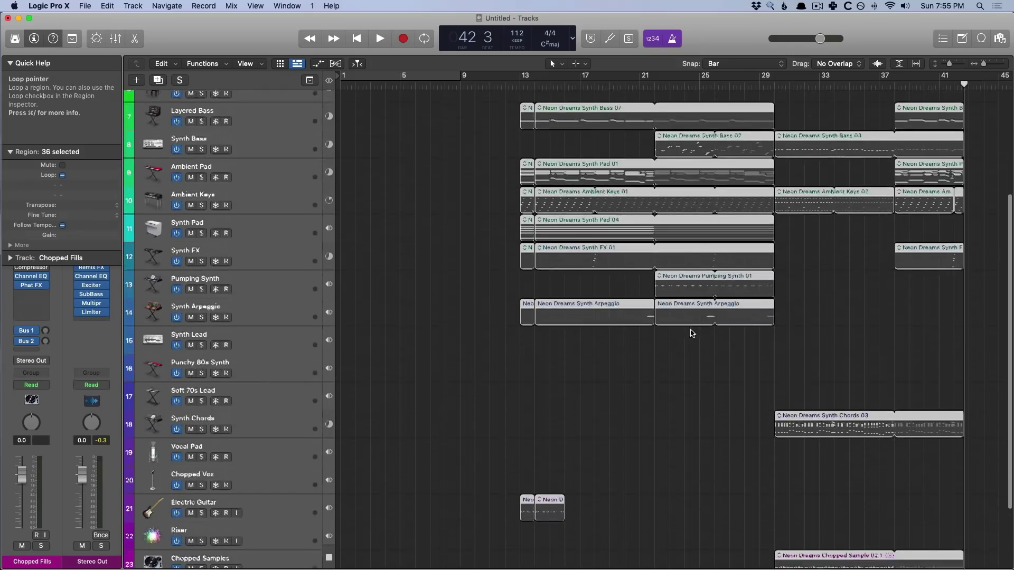
{"action": "scroll", "coordinate": [681, 319], "scroll_direction": "up", "scroll_amount": 10}
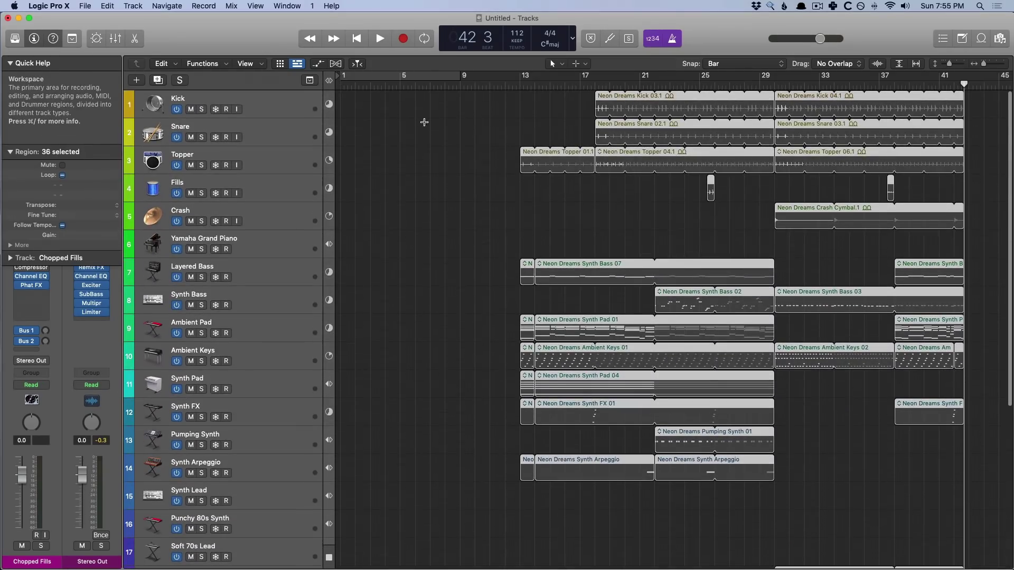
{"action": "left_click", "coordinate": [280, 63]}
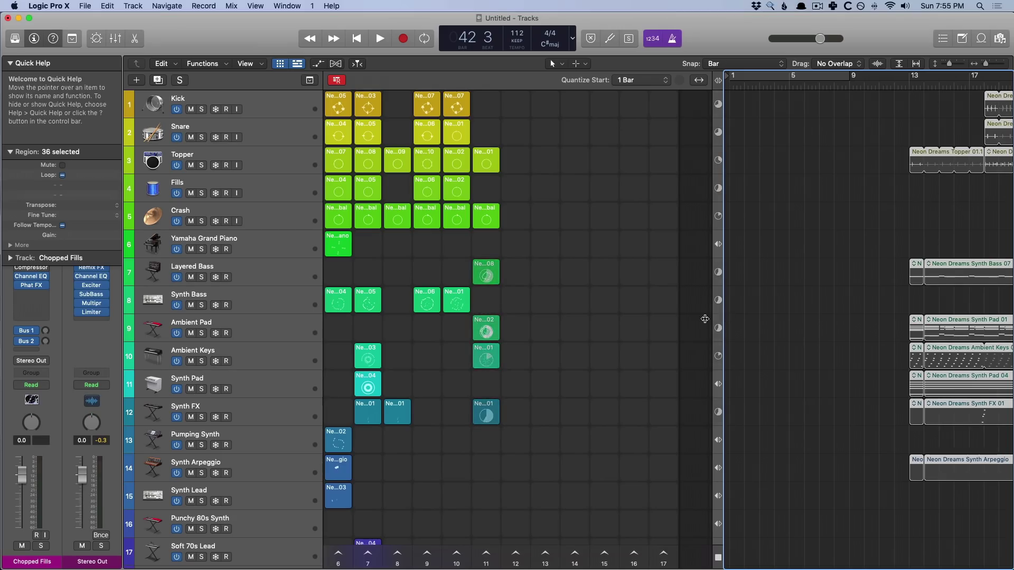
- Reactivate the recorded track regions and play the arrangement from bar 13
{"action": "left_click", "coordinate": [718, 80]}
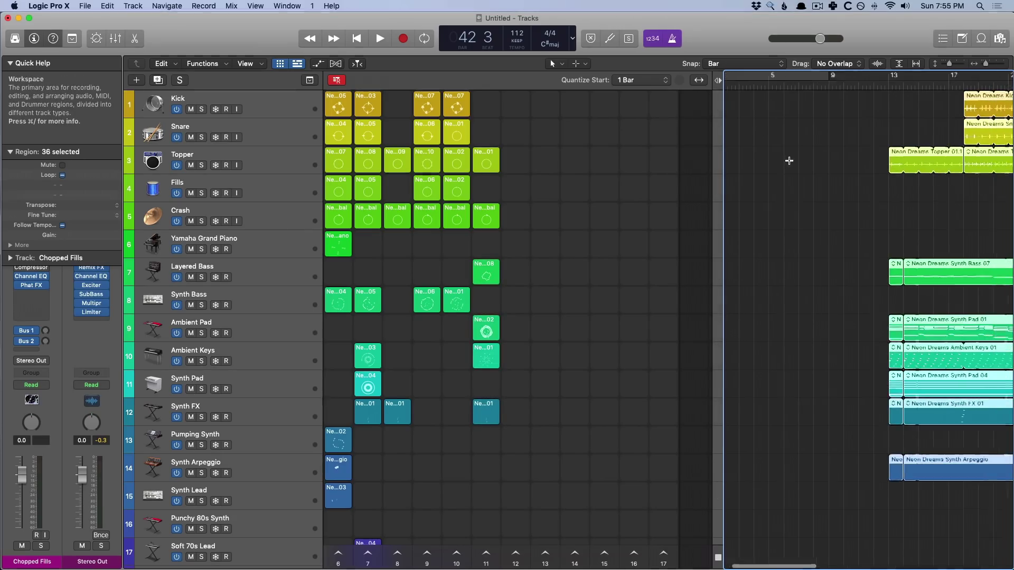
{"action": "left_click", "coordinate": [716, 80]}
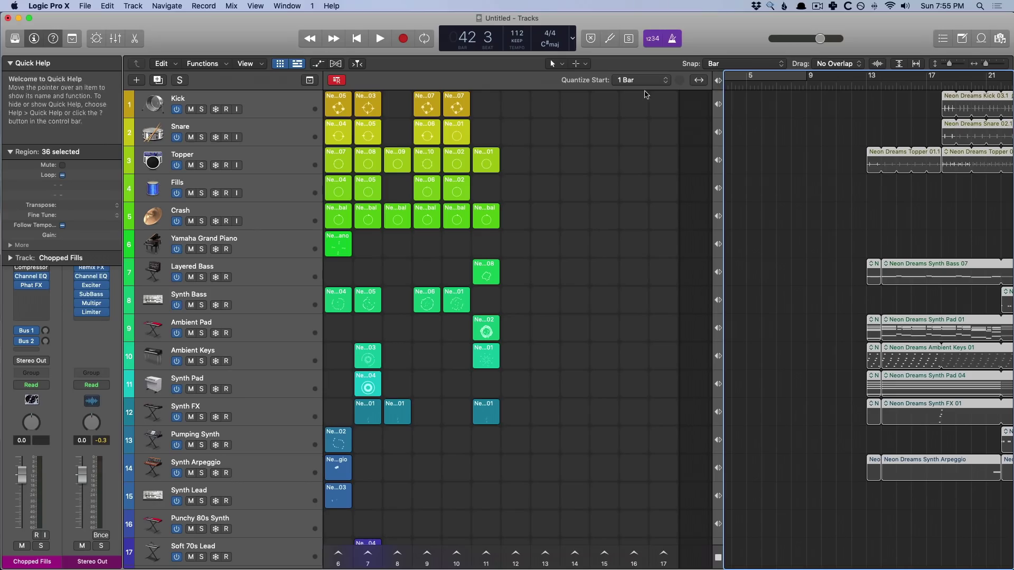
{"action": "left_click", "coordinate": [719, 80]}
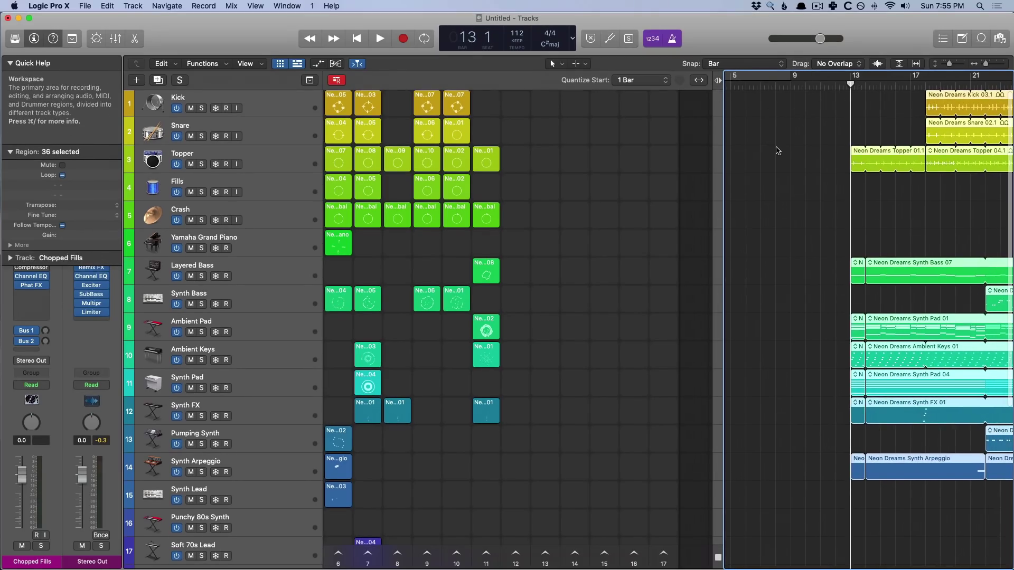
{"action": "key", "text": "space"}
{"action": "scroll", "coordinate": [806, 185], "scroll_direction": "right", "scroll_amount": 3}
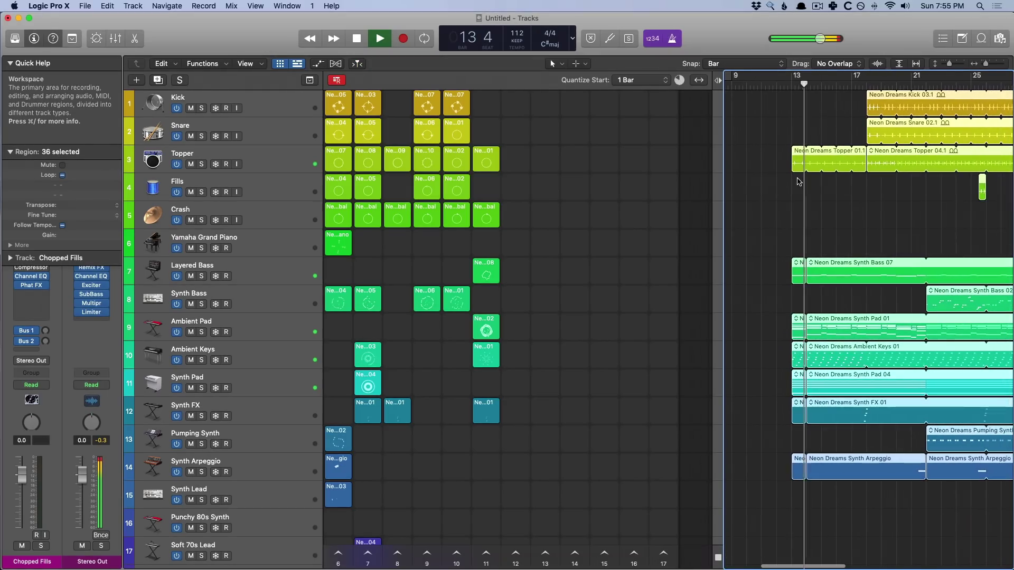
{"action": "scroll", "coordinate": [799, 181], "scroll_direction": "right", "scroll_amount": 3}
{"action": "scroll", "coordinate": [796, 178], "scroll_direction": "down", "scroll_amount": 1}
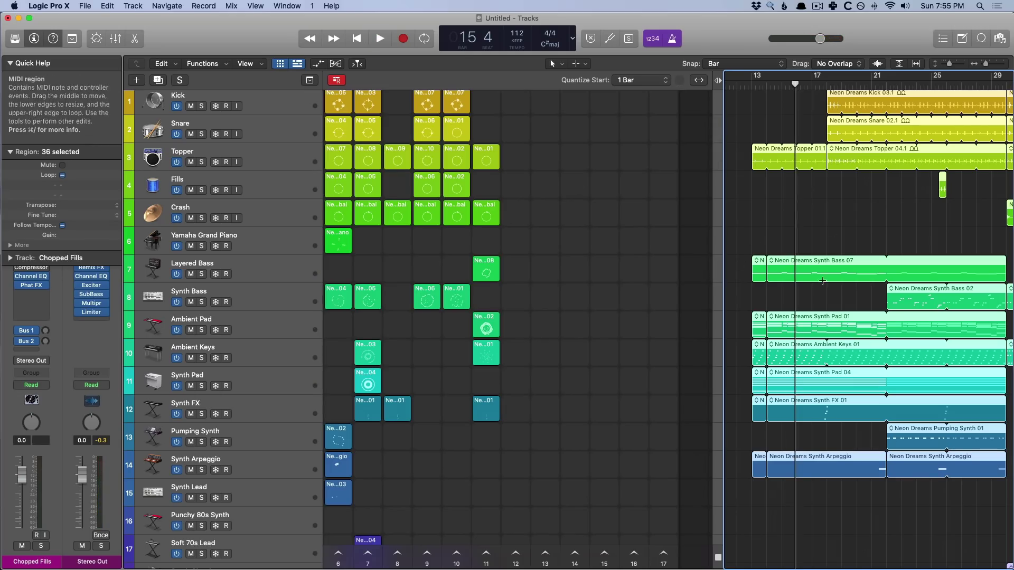
{"action": "left_click", "coordinate": [752, 80]}
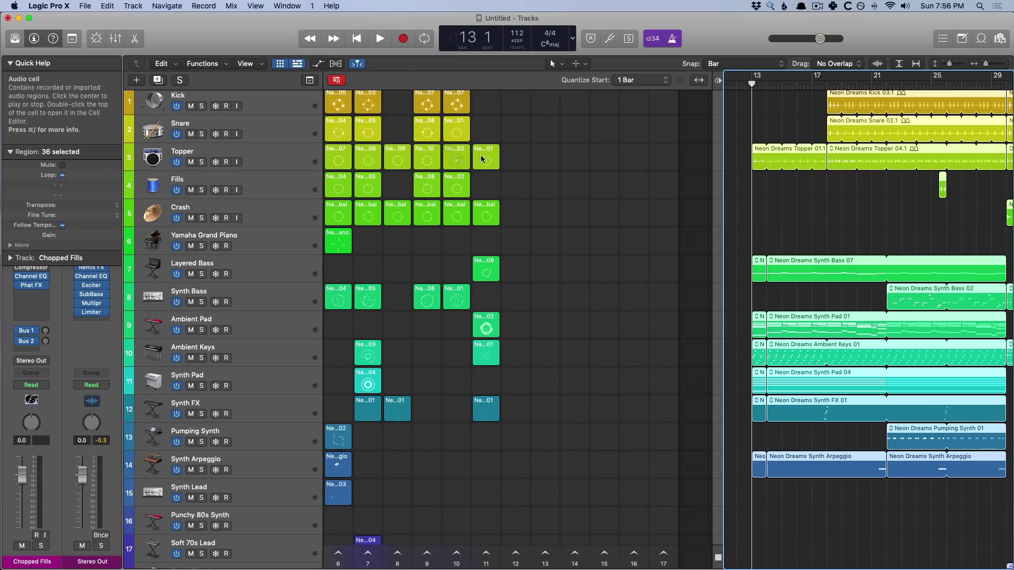
{"action": "key", "text": "space"}
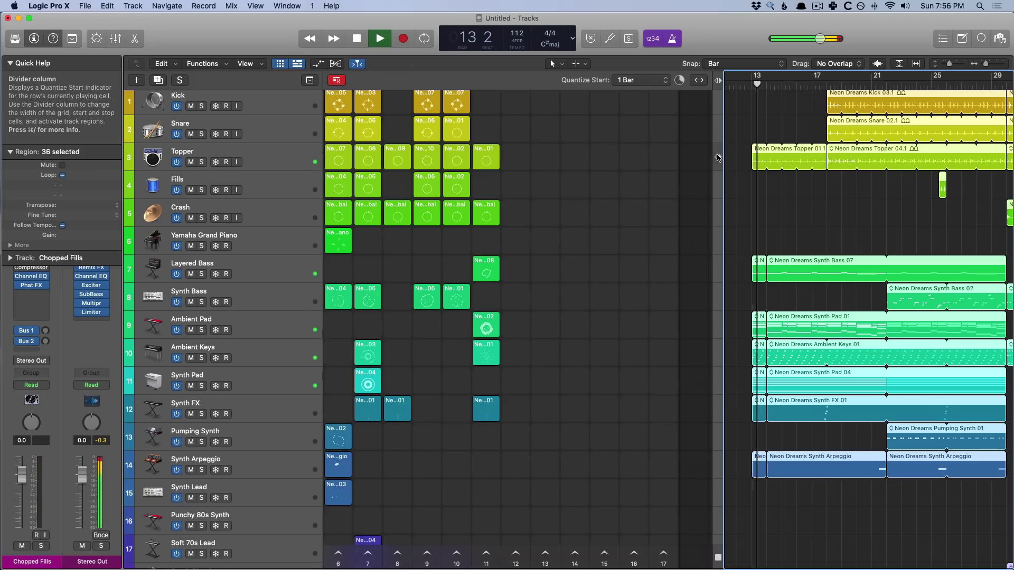
- Swap Topper to its grid cell 01, then return it to its track regions
{"action": "left_click", "coordinate": [487, 161]}
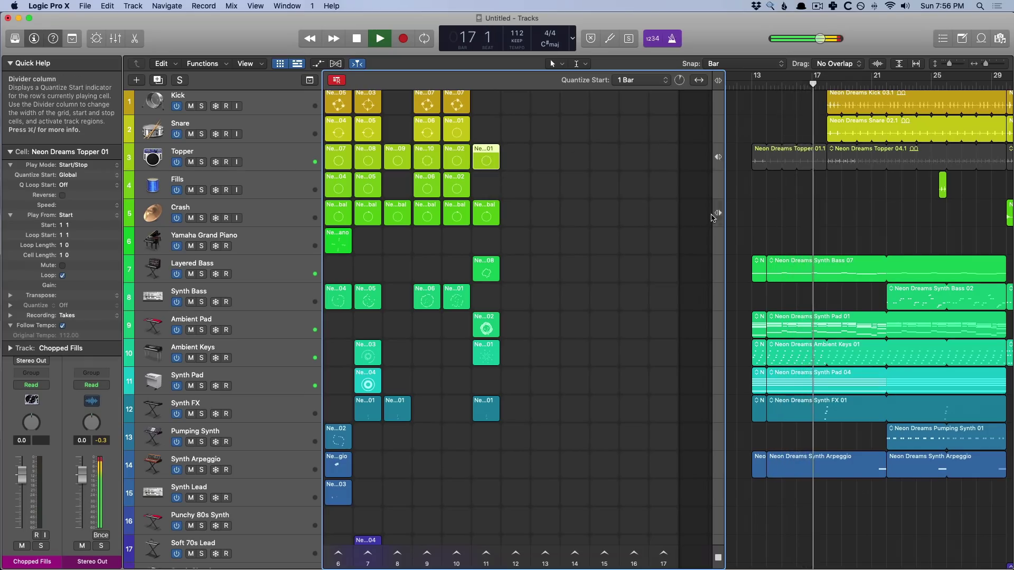
{"action": "left_click", "coordinate": [824, 147]}
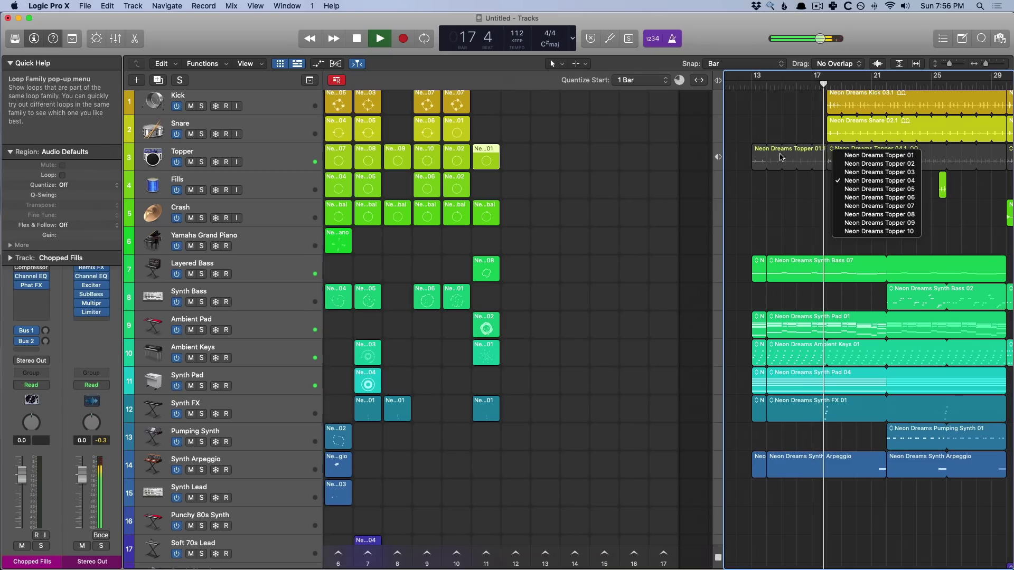
{"action": "left_click", "coordinate": [719, 156]}
- Switch Ambient Pad to play its grid cell 02
{"action": "scroll", "coordinate": [746, 227], "scroll_direction": "right", "scroll_amount": 5}
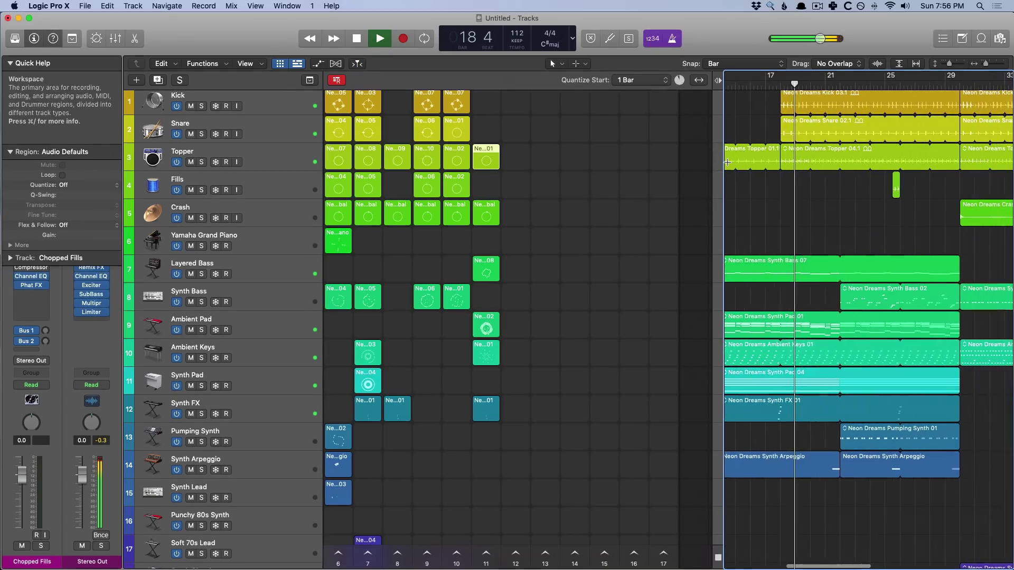
{"action": "scroll", "coordinate": [729, 274], "scroll_direction": "down", "scroll_amount": 1}
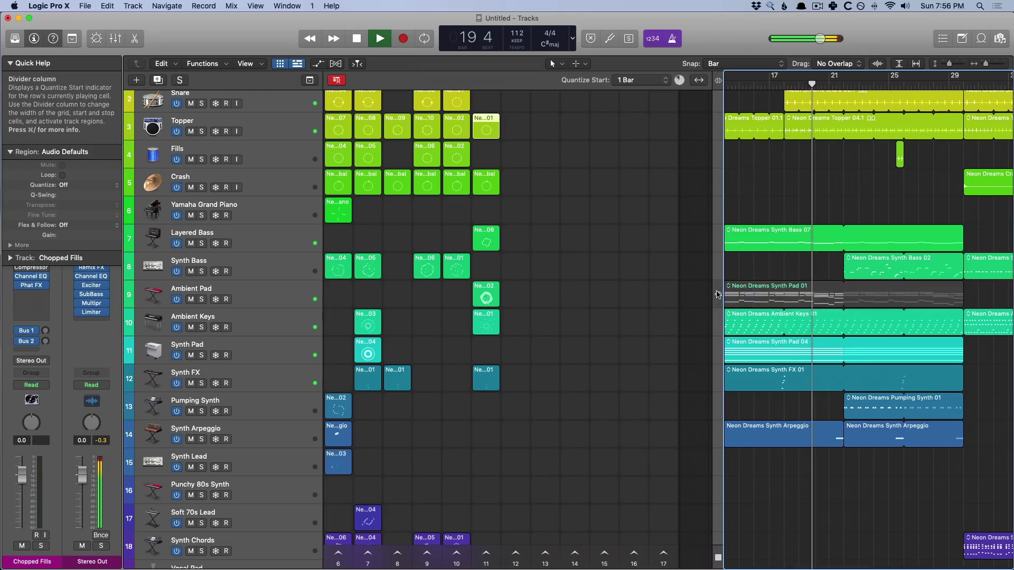
{"action": "left_click", "coordinate": [486, 295]}
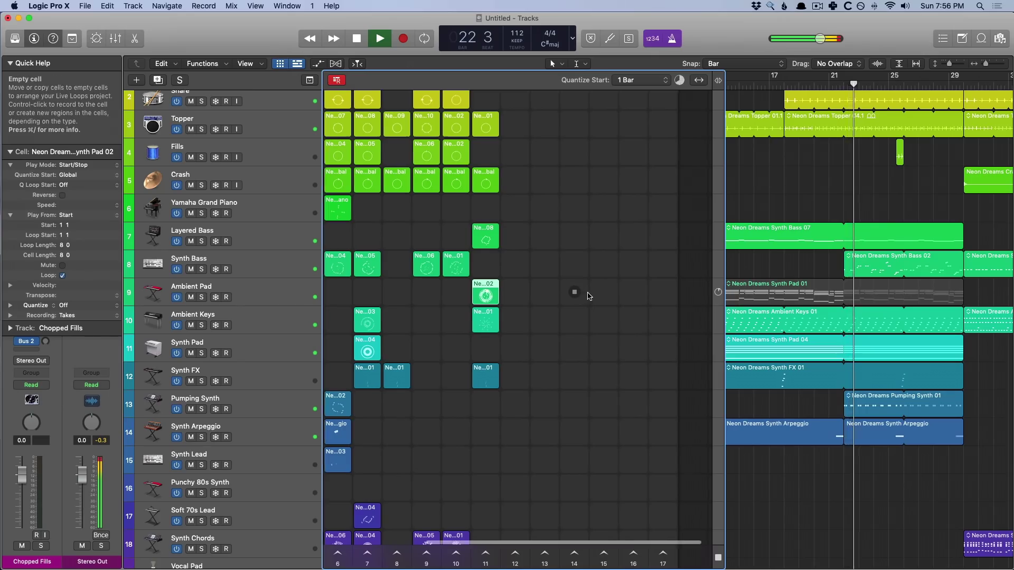
- Stop, deactivate all track regions so the grid plays, and launch scene 2
{"action": "scroll", "coordinate": [586, 294], "scroll_direction": "right", "scroll_amount": 1}
{"action": "key", "text": "space"}
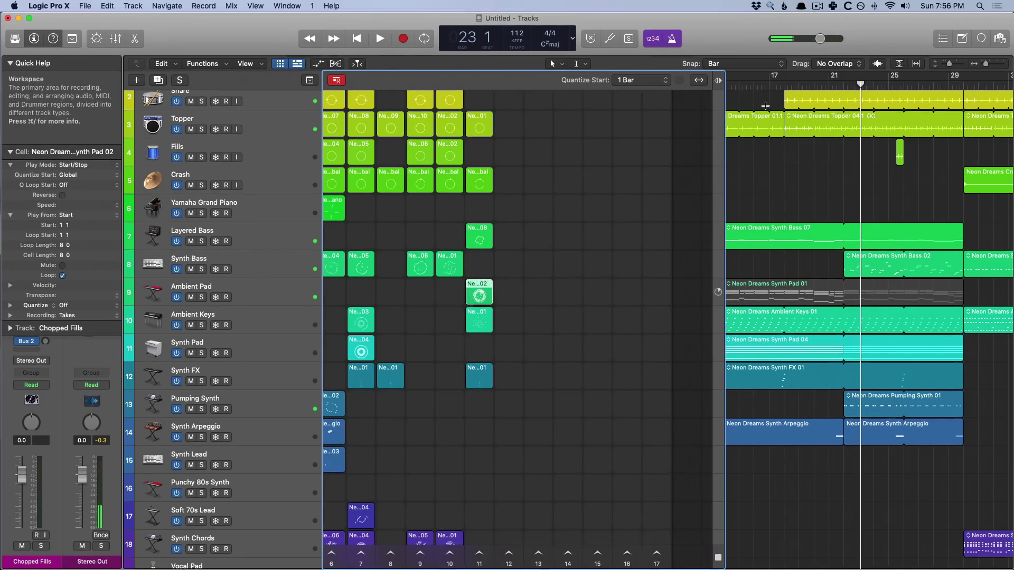
{"action": "left_click", "coordinate": [717, 82]}
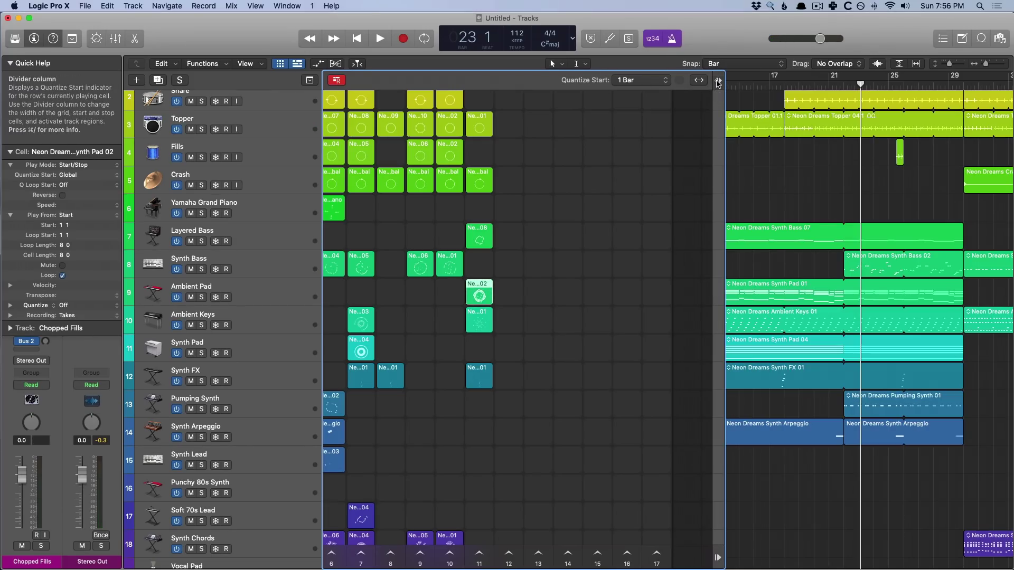
{"action": "scroll", "coordinate": [692, 182], "scroll_direction": "left", "scroll_amount": 2}
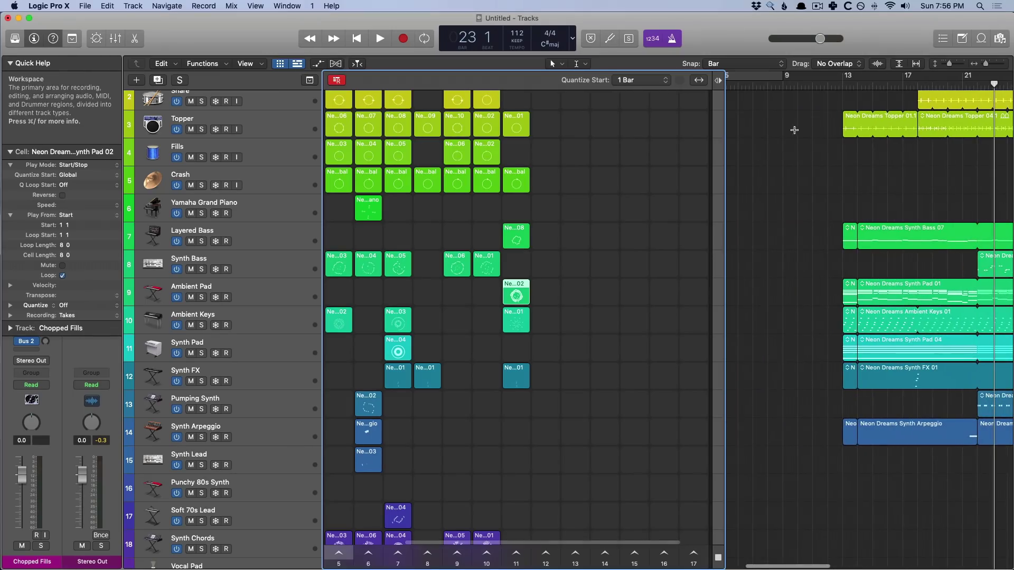
{"action": "scroll", "coordinate": [373, 375], "scroll_direction": "down", "scroll_amount": 5}
{"action": "scroll", "coordinate": [362, 466], "scroll_direction": "left", "scroll_amount": 5}
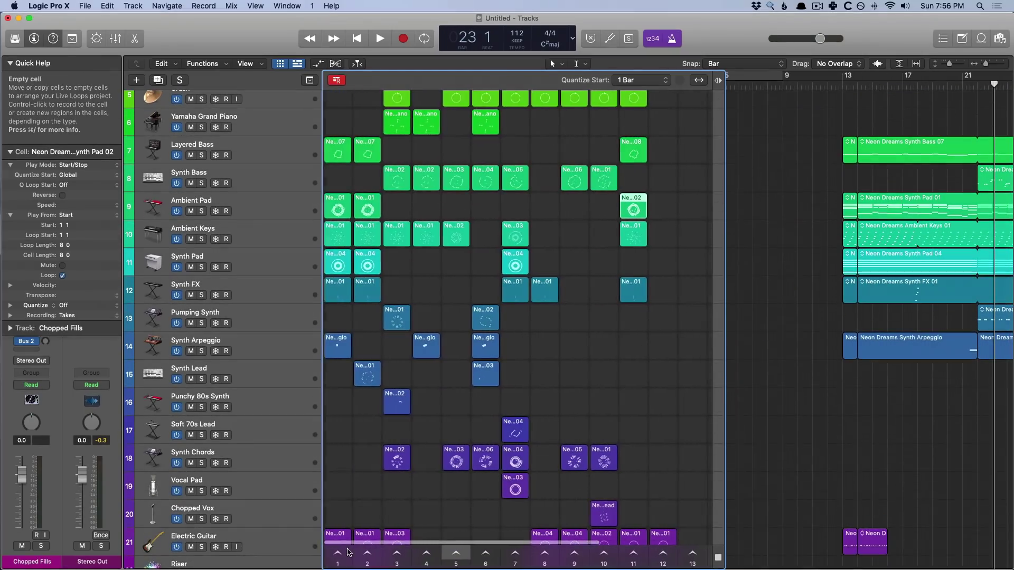
{"action": "left_click", "coordinate": [367, 554]}
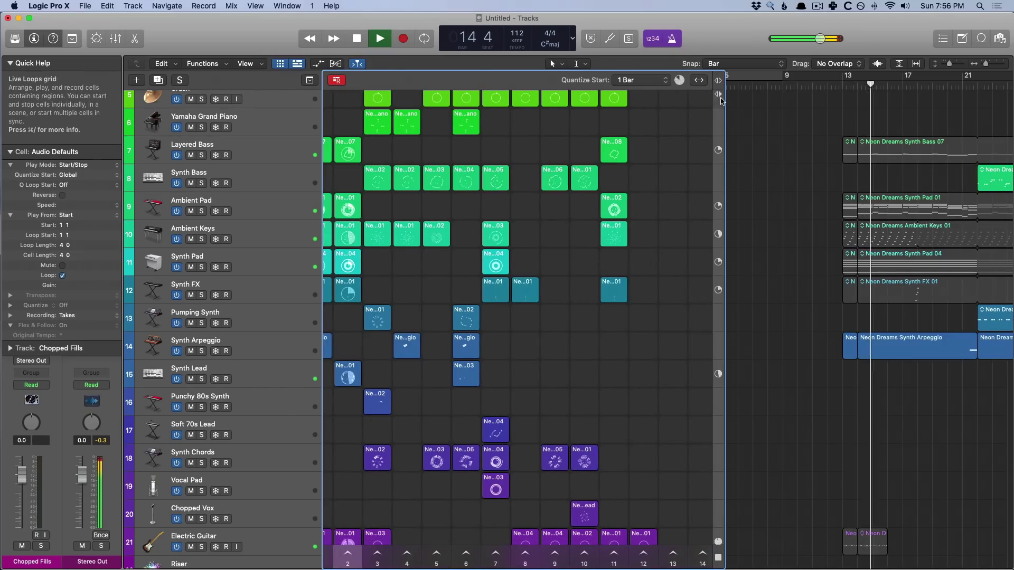
- Return Ambient Pad, Ambient Keys, Synth Pad and Synth FX to their track regions
{"action": "scroll", "coordinate": [720, 100], "scroll_direction": "right", "scroll_amount": 2}
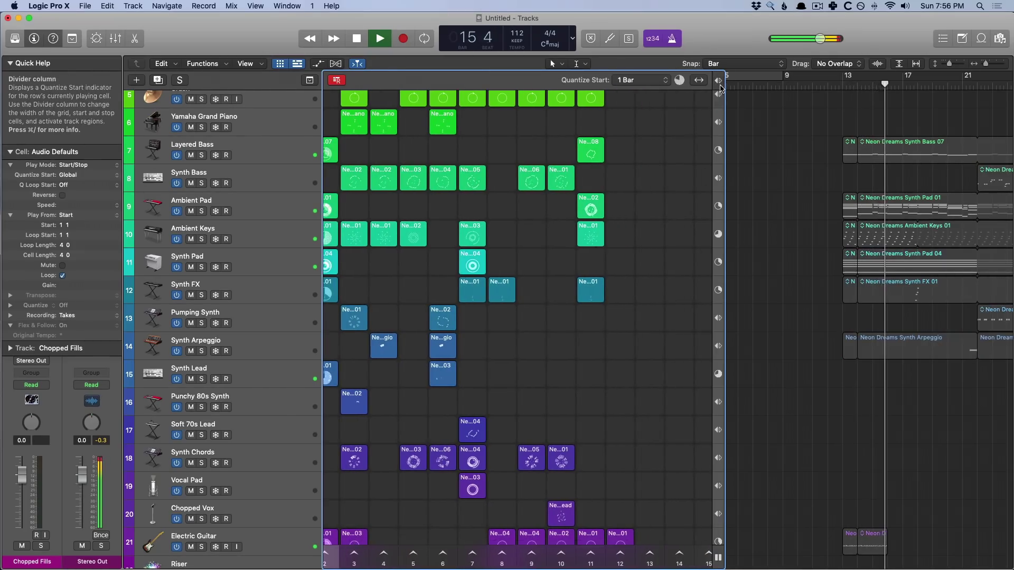
{"action": "left_click", "coordinate": [719, 205]}
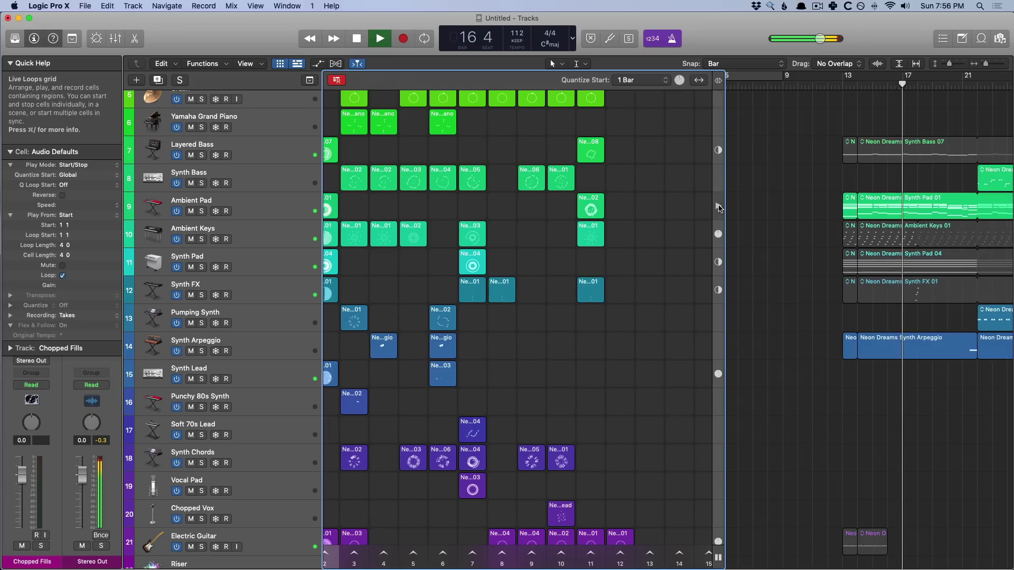
{"action": "left_click", "coordinate": [719, 234]}
{"action": "left_click", "coordinate": [719, 262]}
{"action": "left_click", "coordinate": [718, 289]}
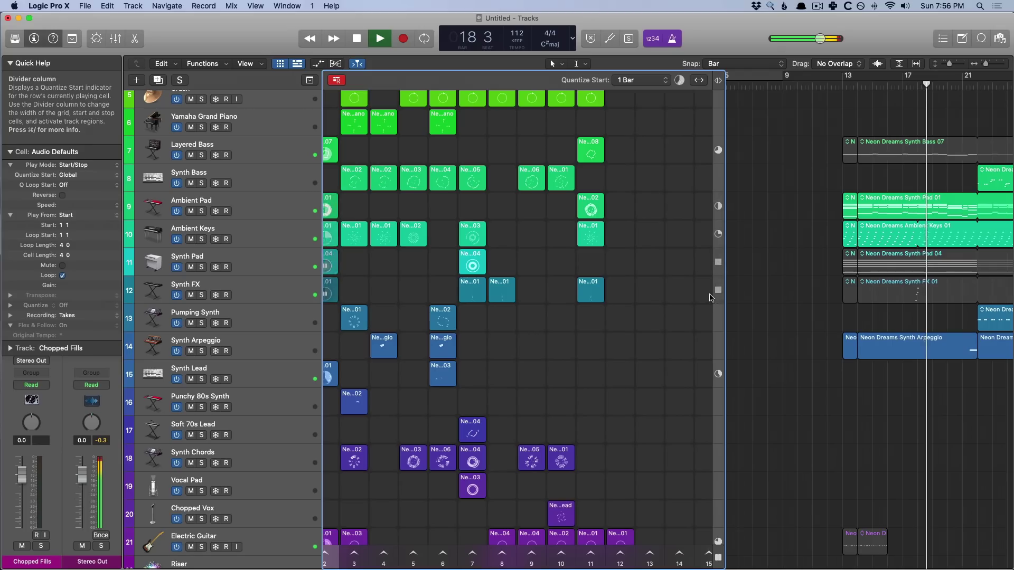